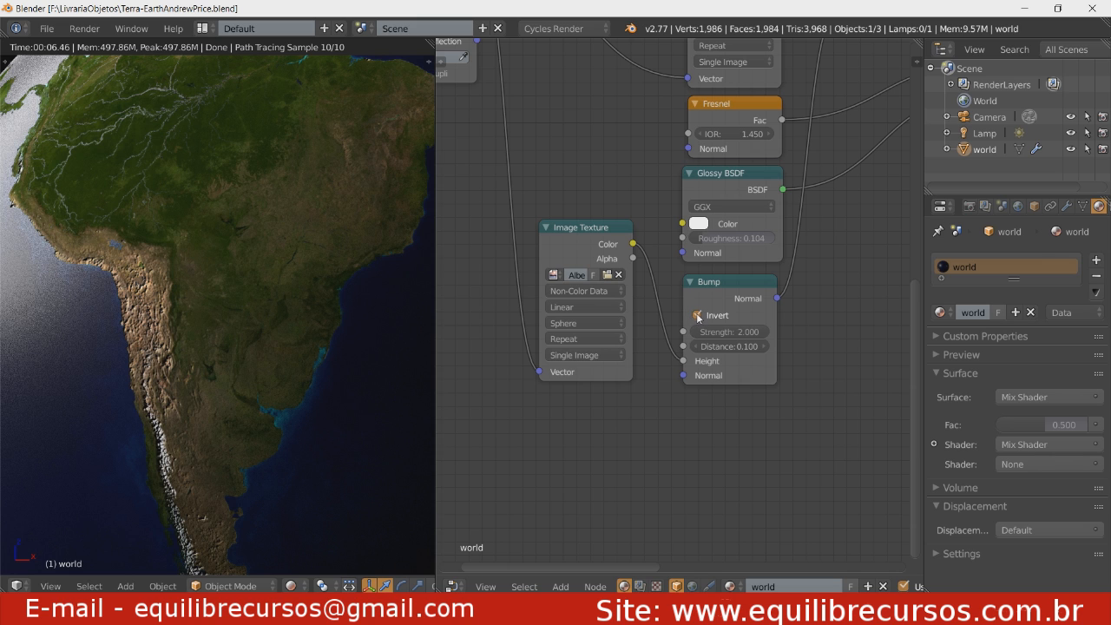
Turn off Invert on the Bump node and load BumpMak9.jpg, chosen from thumbnails, into the Image Texture feeding its height.
{"action": "left_click", "coordinate": [698, 316]}
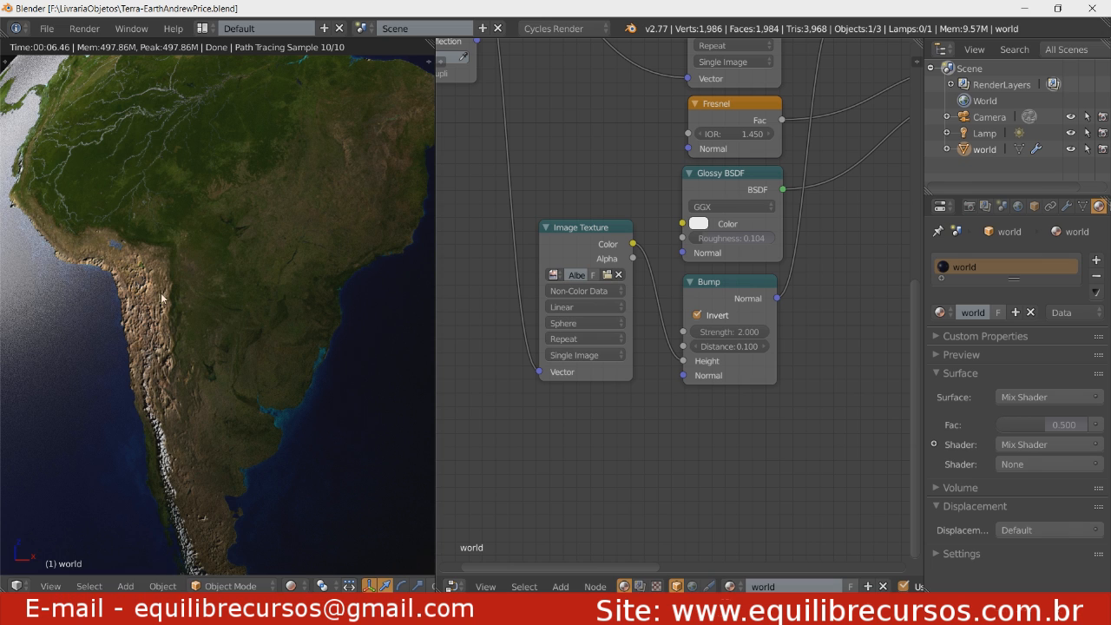
{"action": "left_click", "coordinate": [698, 316]}
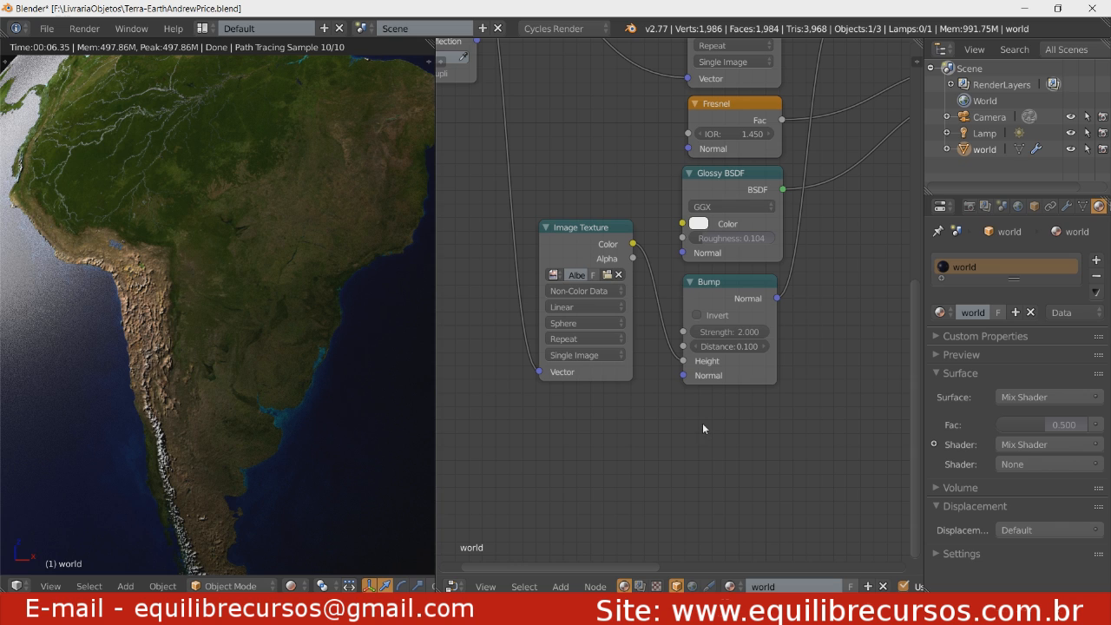
{"action": "left_click", "coordinate": [606, 274]}
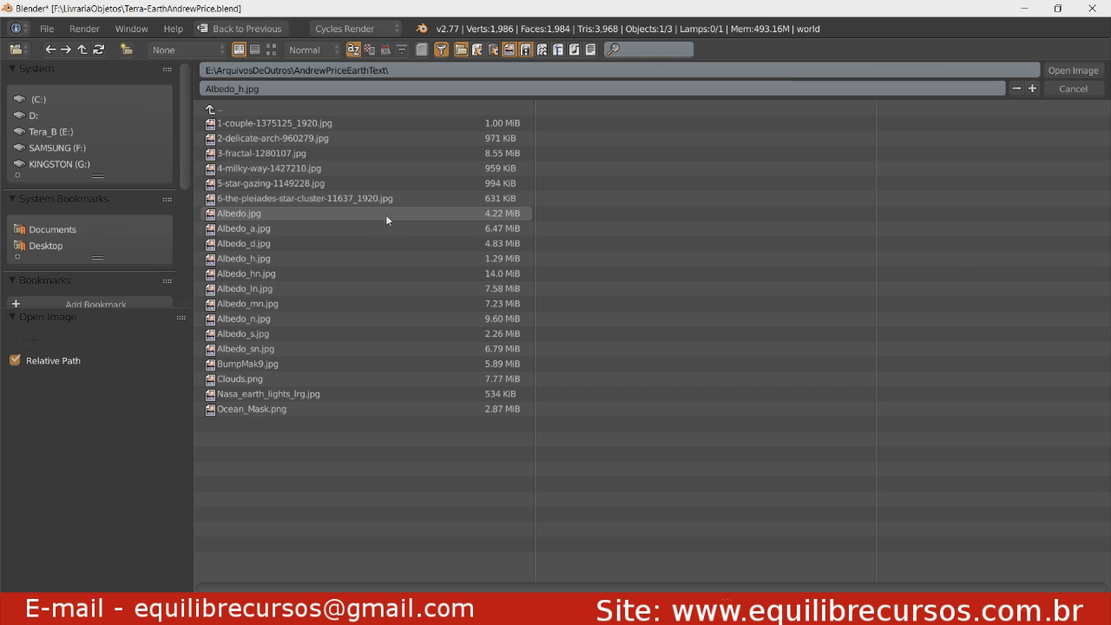
{"action": "left_click", "coordinate": [270, 49]}
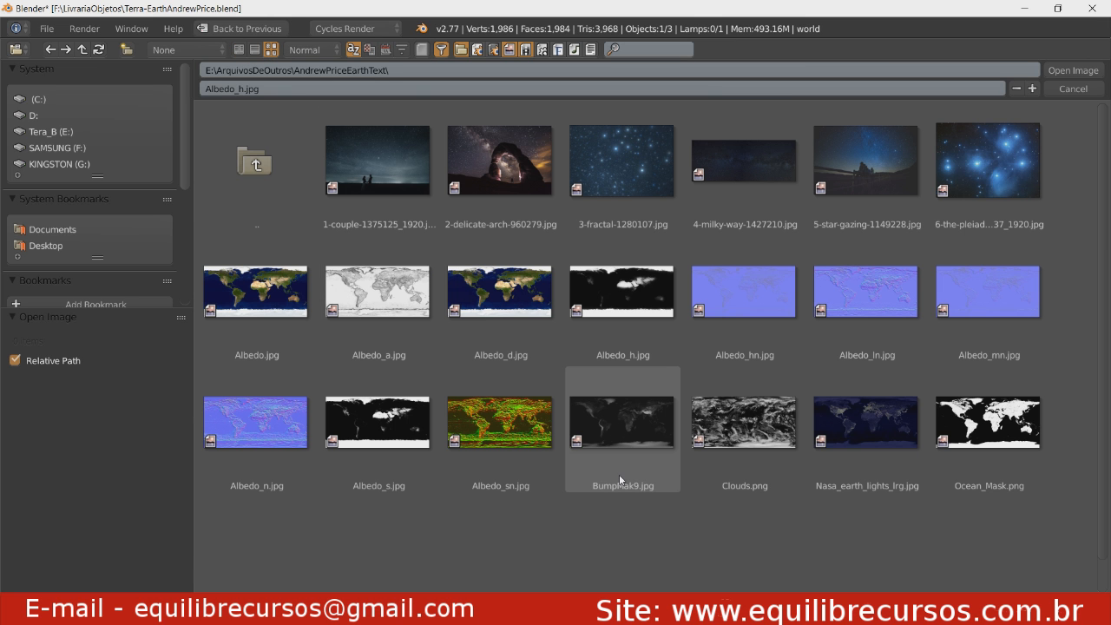
{"action": "left_click", "coordinate": [616, 424]}
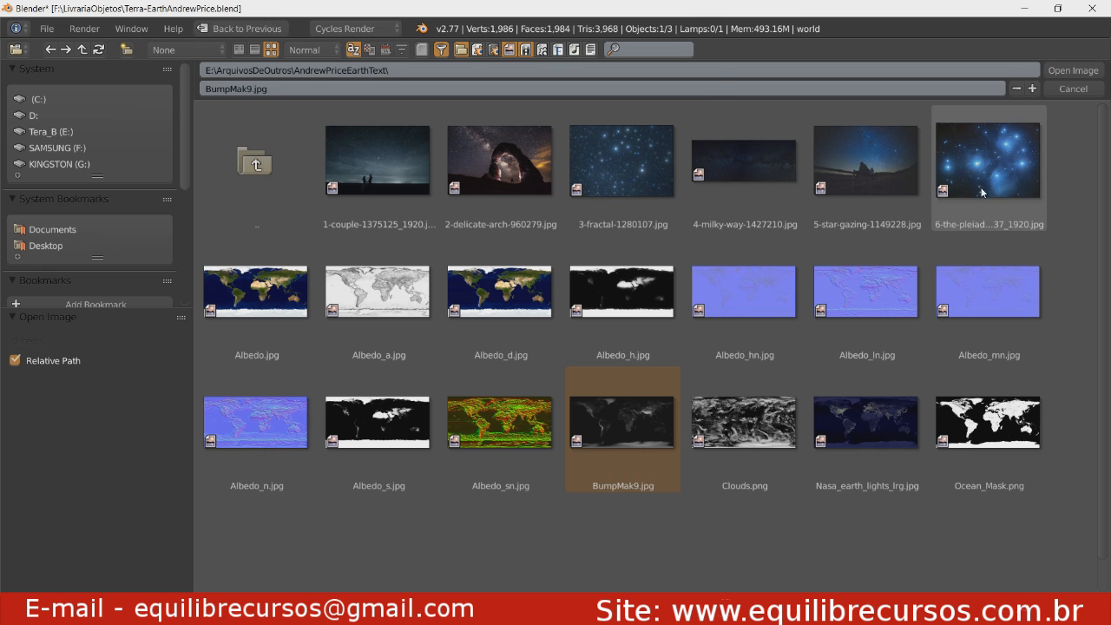
{"action": "left_click", "coordinate": [1072, 71]}
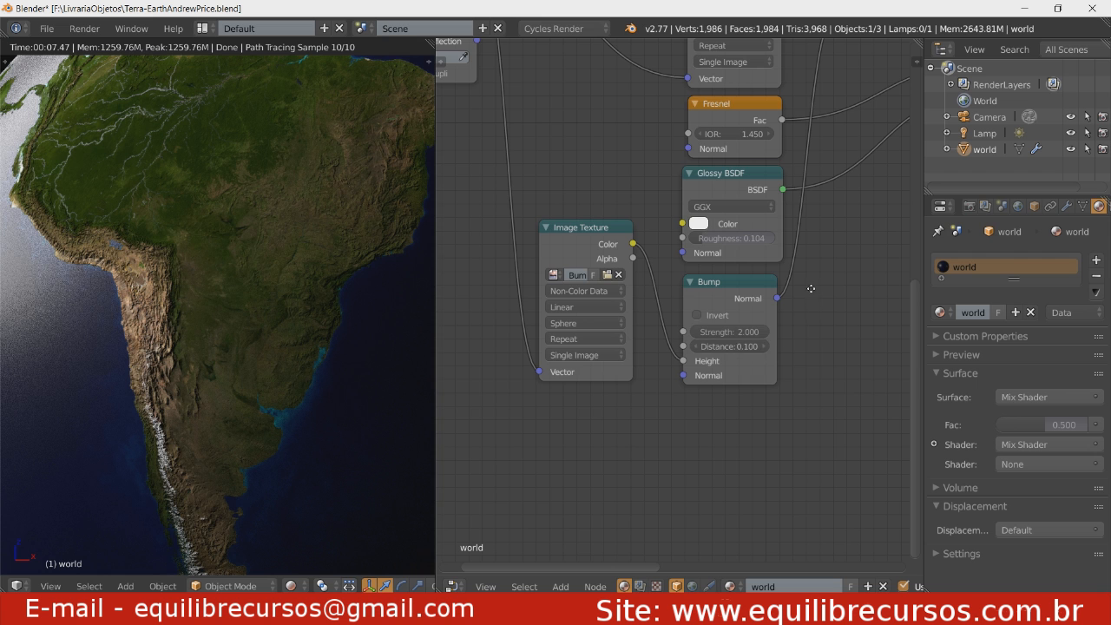
Switch the viewport to the camera view in solid shading and move the globe slightly down along Z.
{"action": "scroll", "coordinate": [816, 308], "scroll_direction": "down", "scroll_amount": 3}
{"action": "key", "text": "Home"}
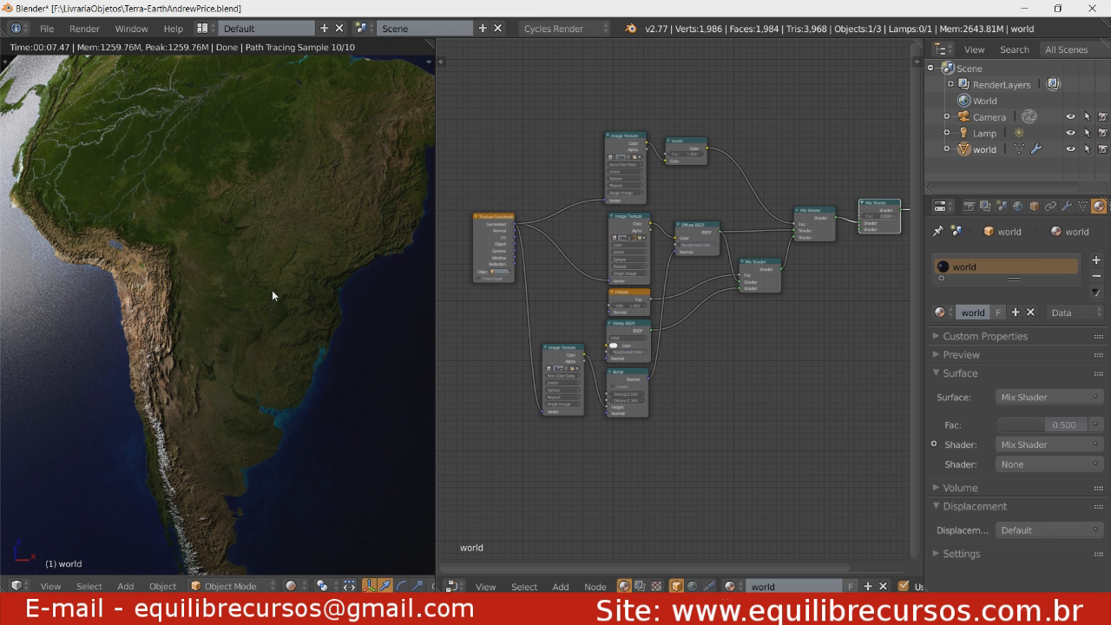
{"action": "key", "text": "KP_0"}
{"action": "key", "text": "shift+z"}
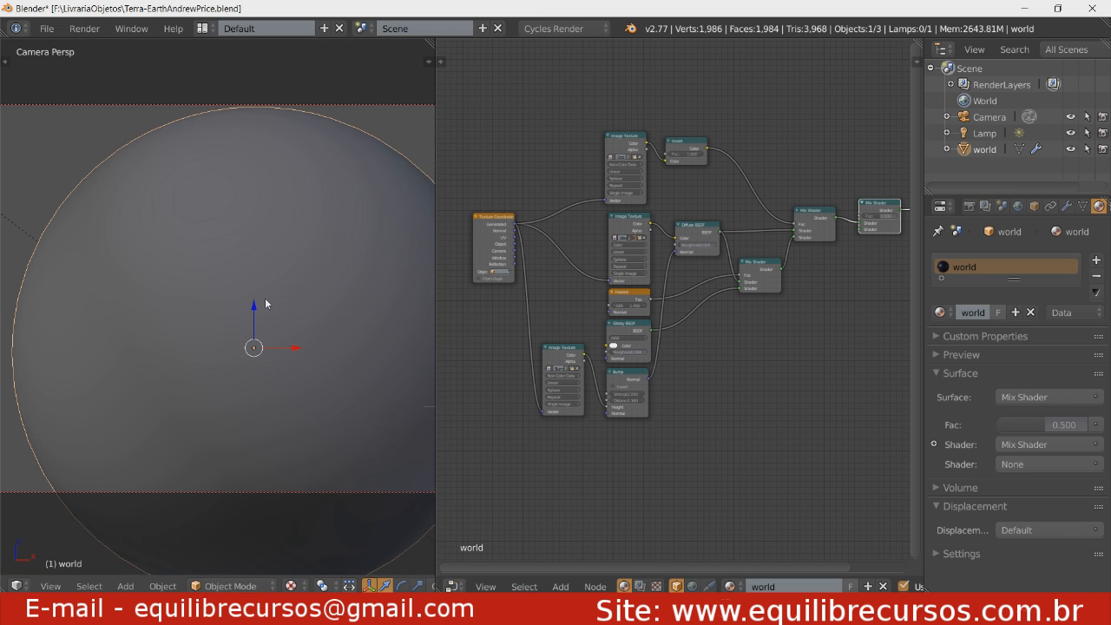
{"action": "scroll", "coordinate": [267, 313], "scroll_direction": "down", "scroll_amount": 1}
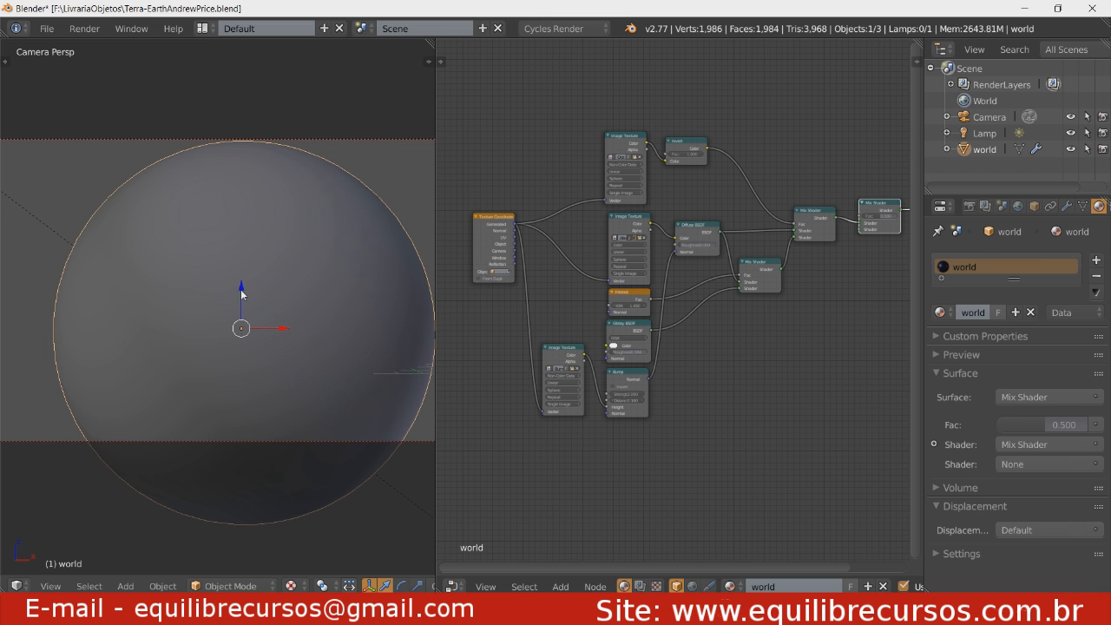
{"action": "key", "text": "g"}
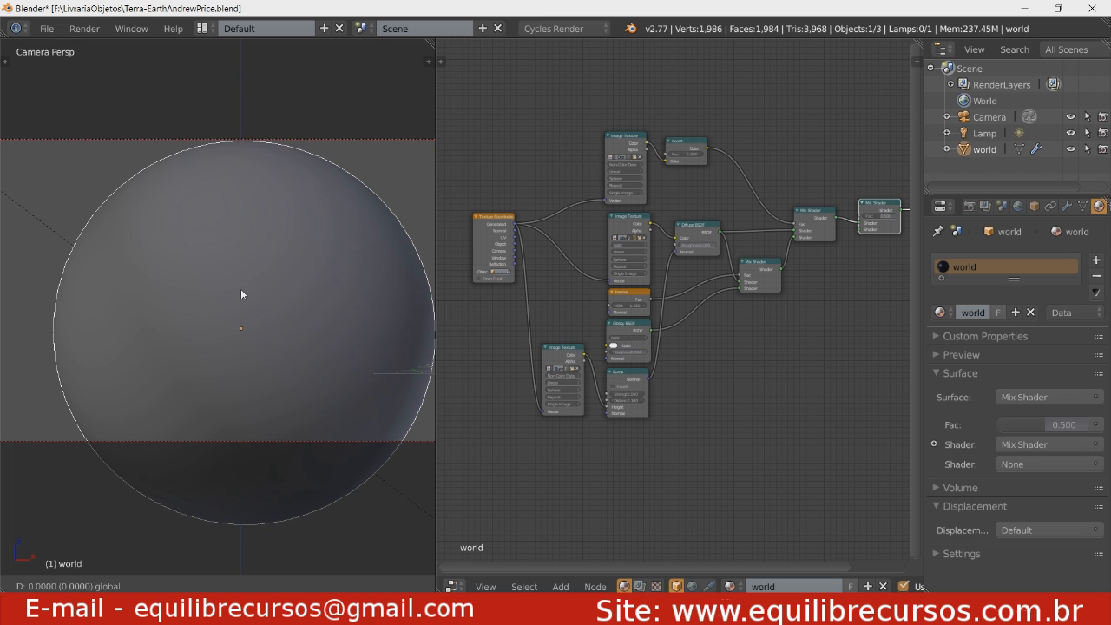
{"action": "left_click", "coordinate": [239, 294]}
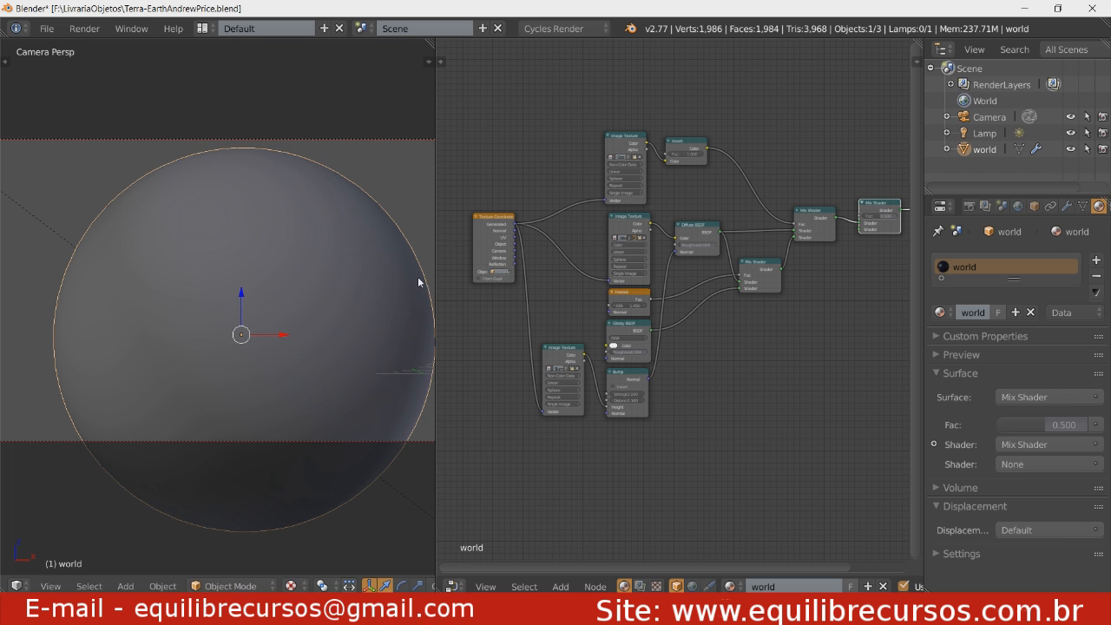
Widen the 3D viewport slightly, apply the globe's rotation and scale, and check its transform values.
{"action": "left_click_drag", "start_coordinate": [434, 262], "coordinate": [442, 262]}
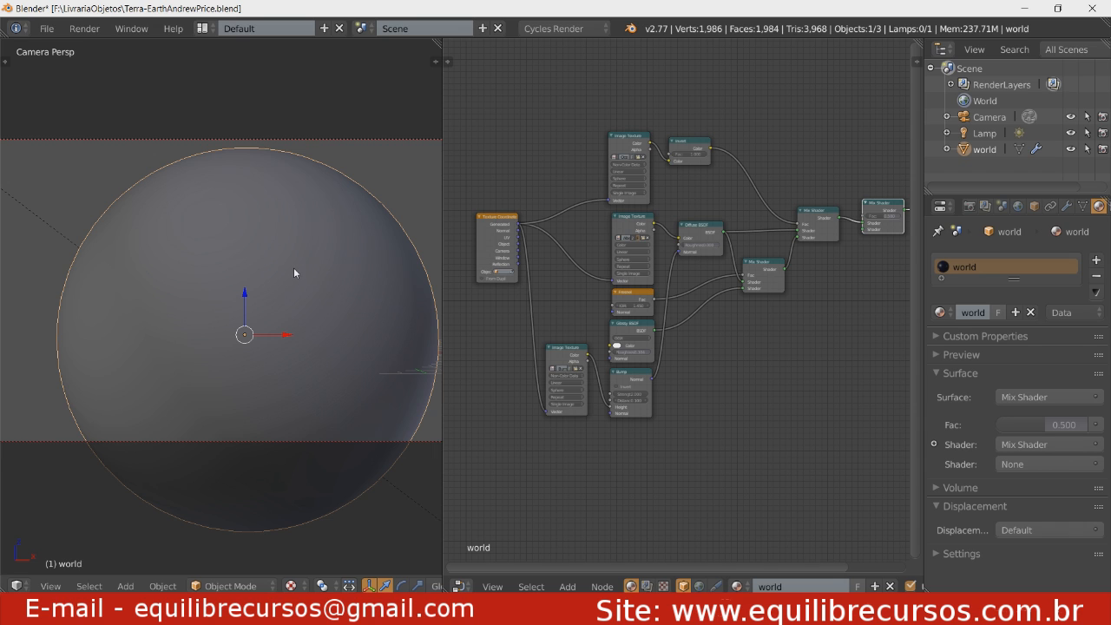
{"action": "key", "text": "ctrl+a"}
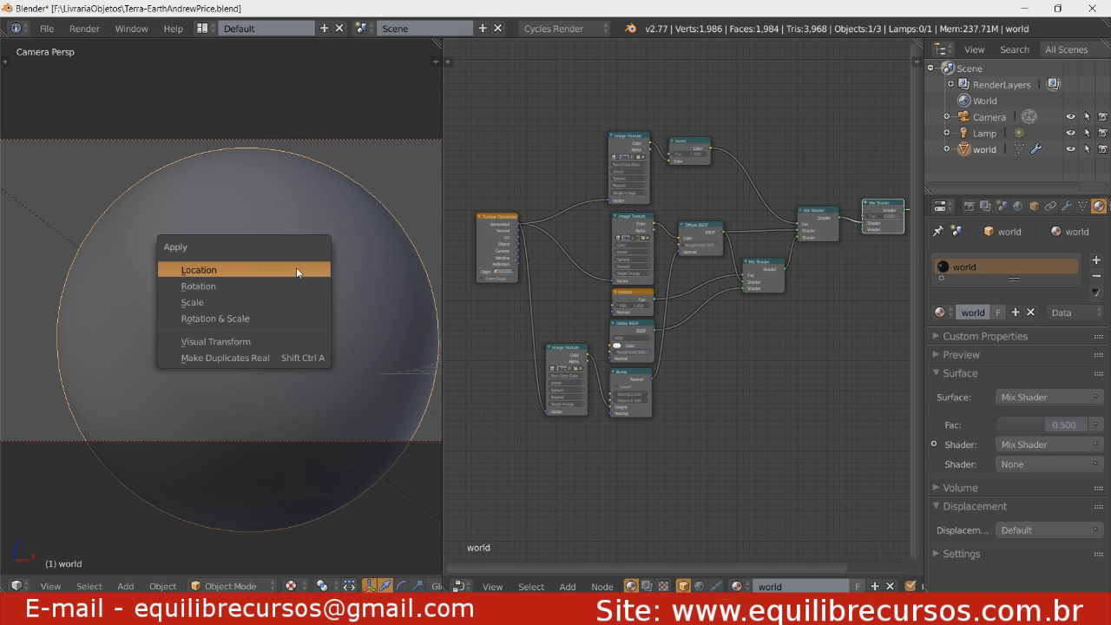
{"action": "left_click", "coordinate": [229, 319]}
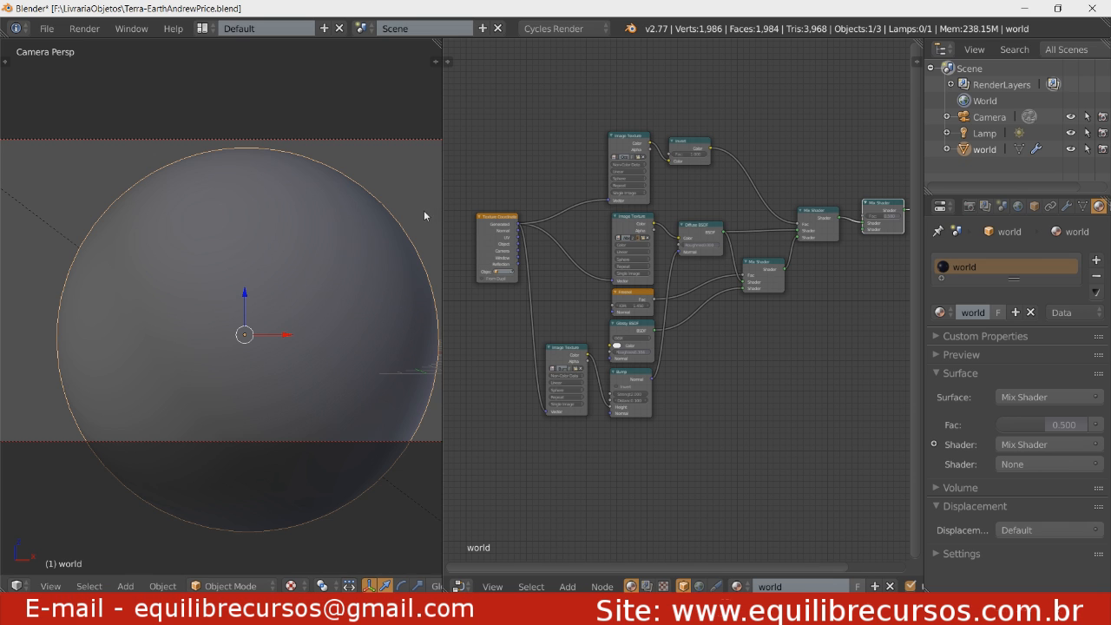
{"action": "key", "text": "n"}
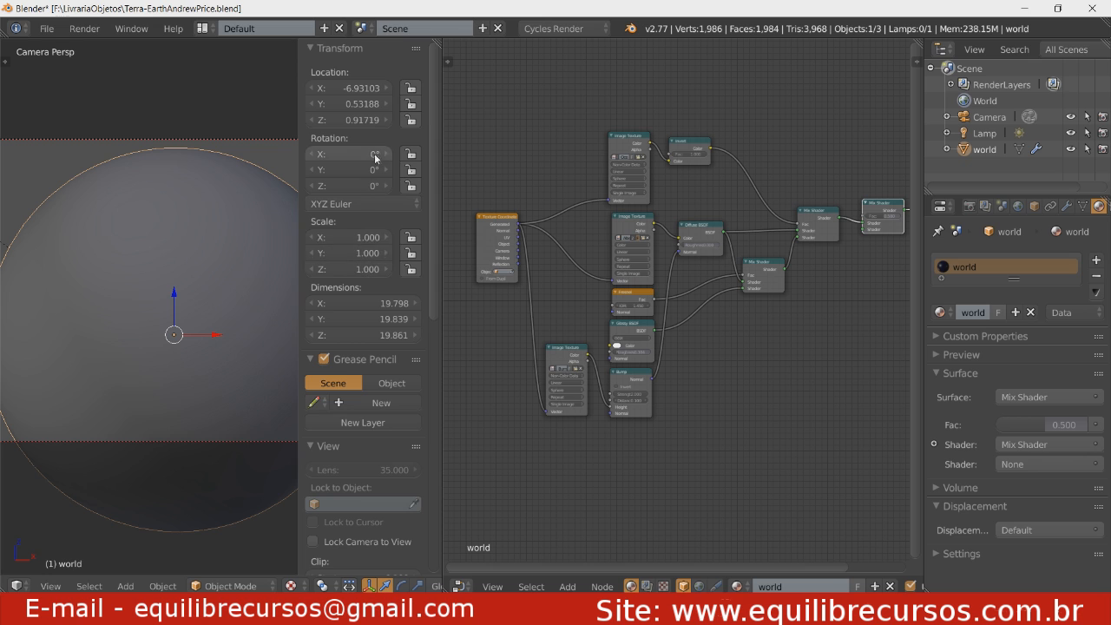
{"action": "key", "text": "n"}
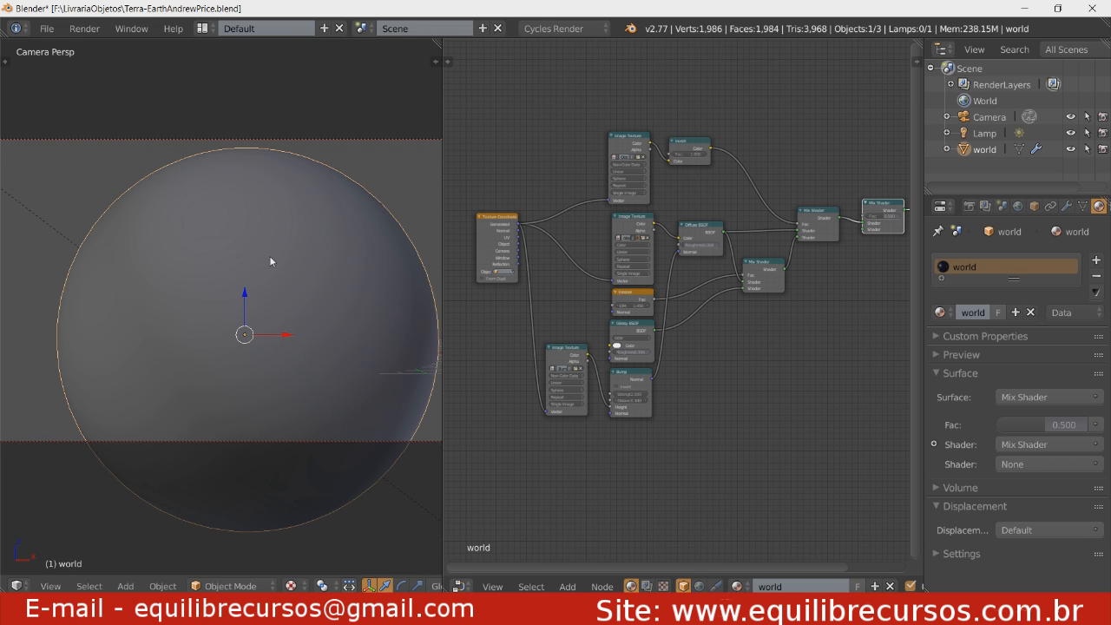
Duplicate the globe in place and scale the copy by 1.005.
{"action": "key", "text": "shift+d"}
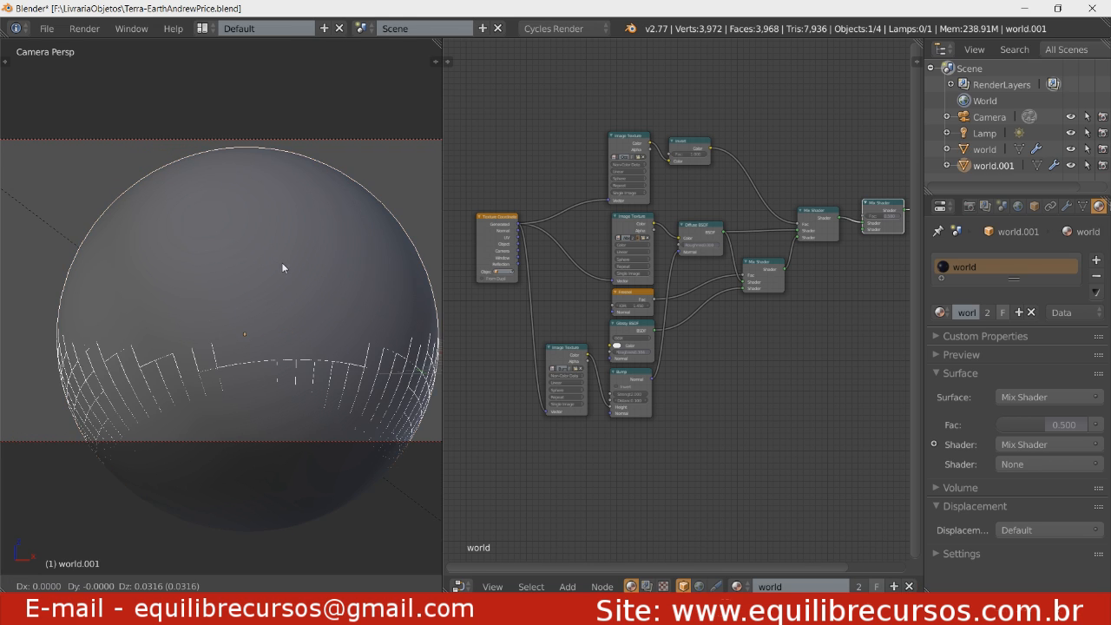
{"action": "right_click", "coordinate": [283, 261]}
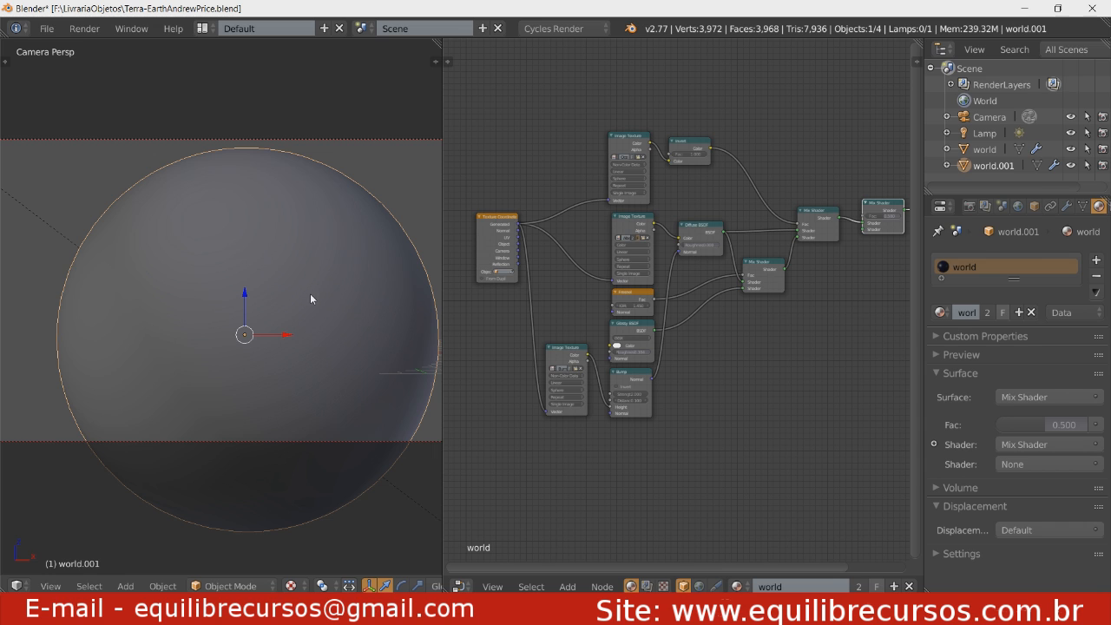
{"action": "type", "text": "s"}
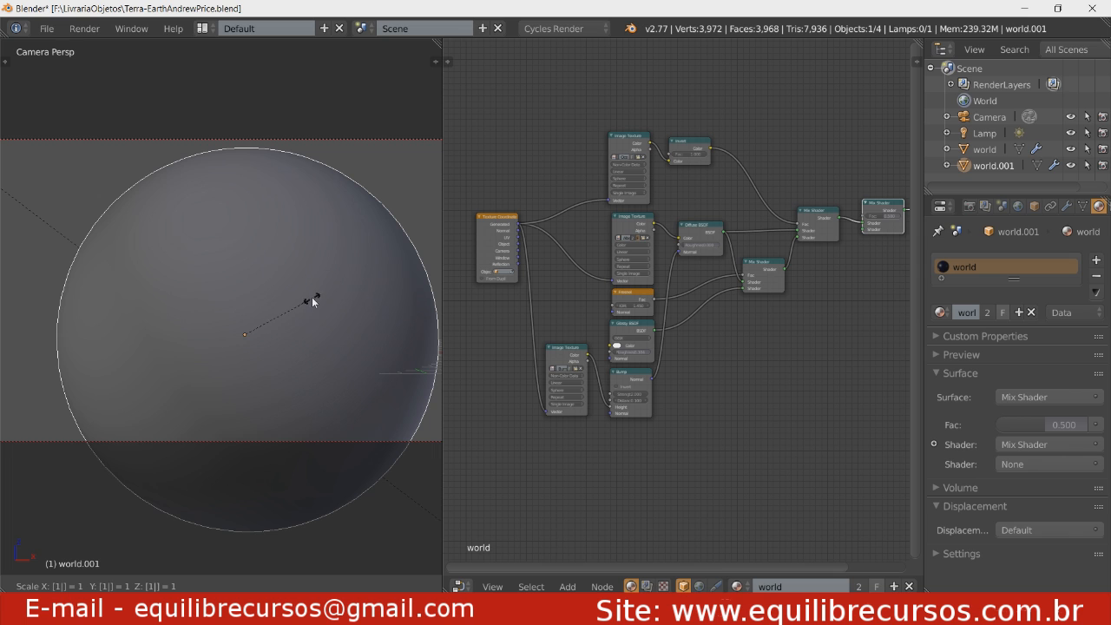
{"action": "type", "text": "."}
{"action": "type", "text": "005"}
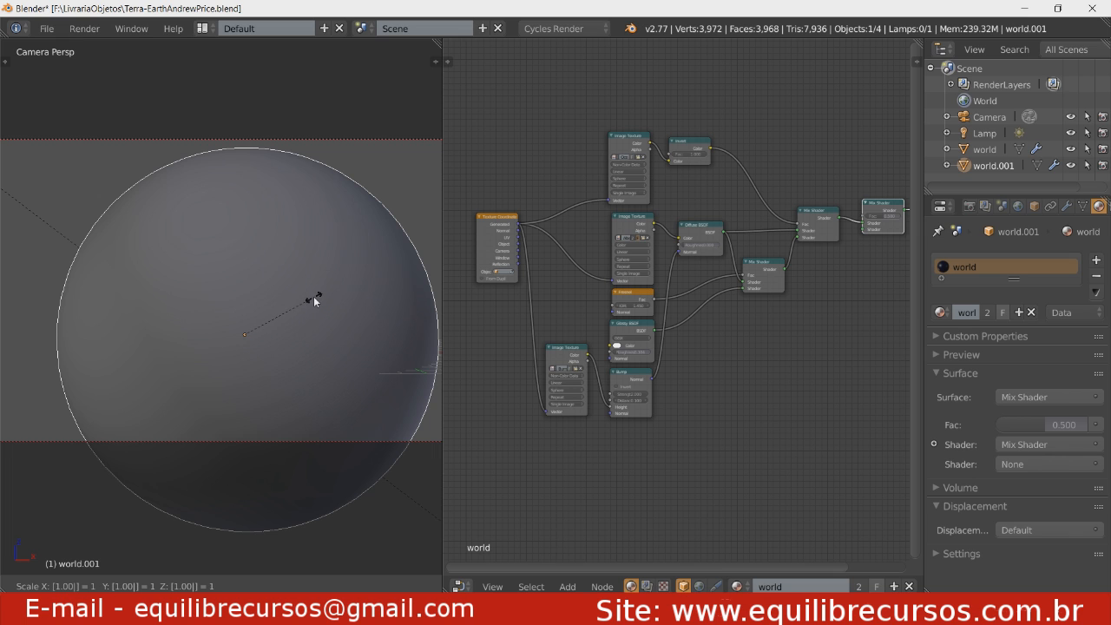
{"action": "key", "text": "Return"}
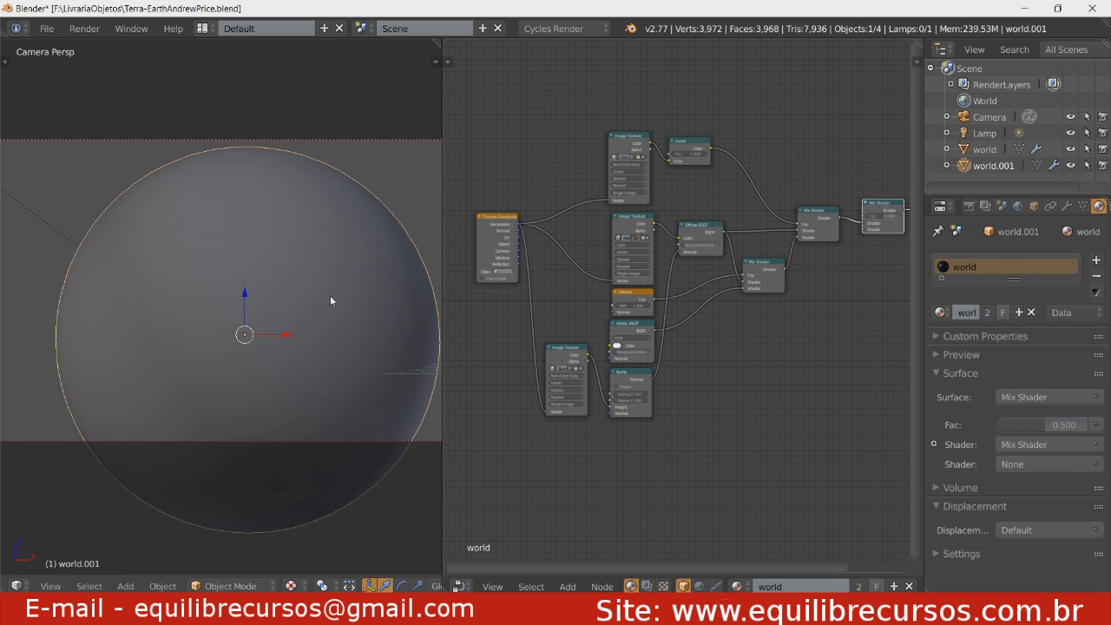
Check the duplicated sphere in wireframe, rename it nuvens, and return to solid shading.
{"action": "key", "text": "z"}
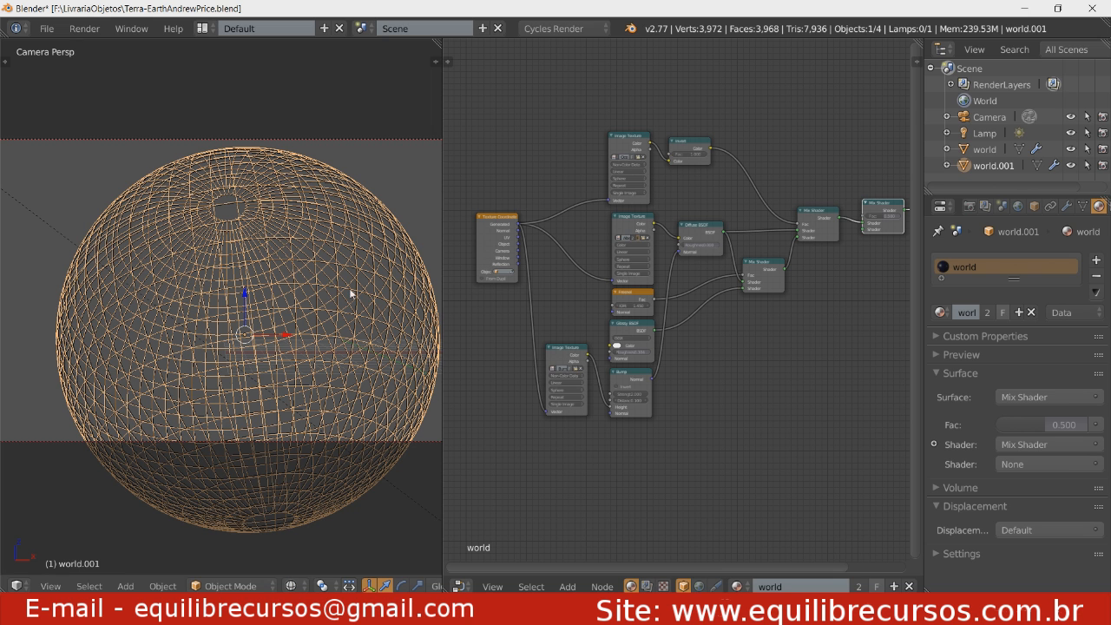
{"action": "double_click", "coordinate": [994, 167]}
{"action": "type", "text": "n"}
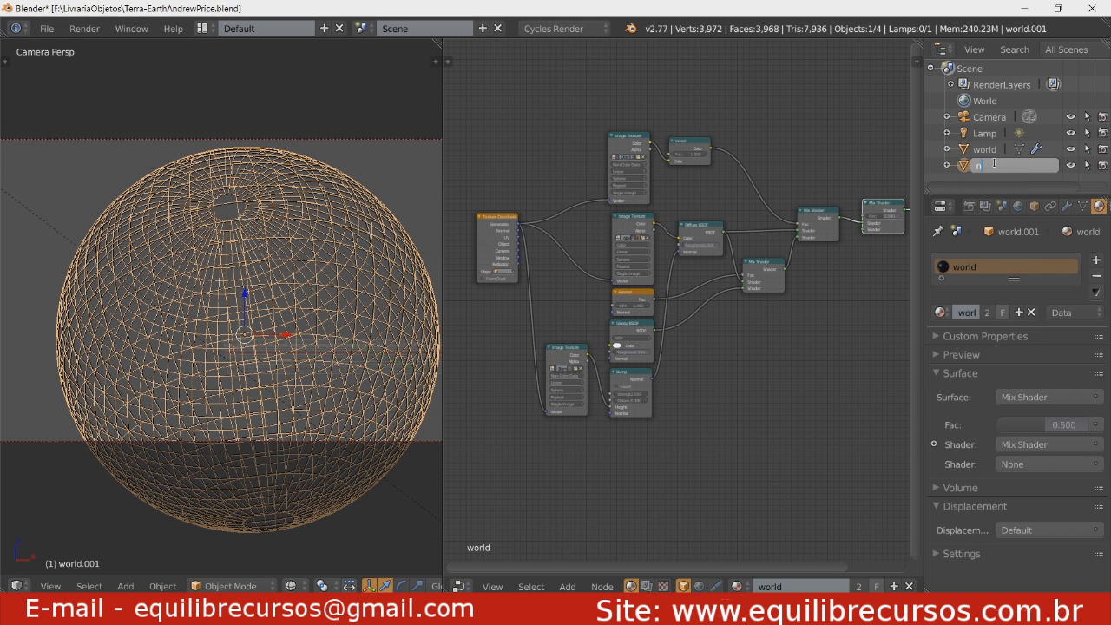
{"action": "type", "text": "uvens"}
{"action": "key", "text": "Return"}
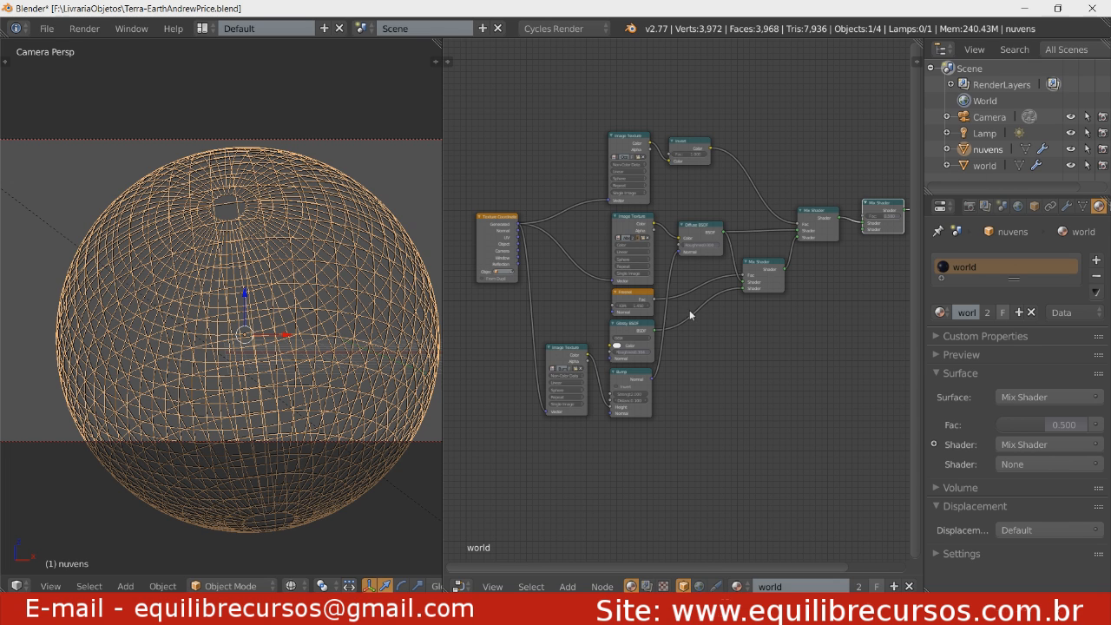
{"action": "key", "text": "z"}
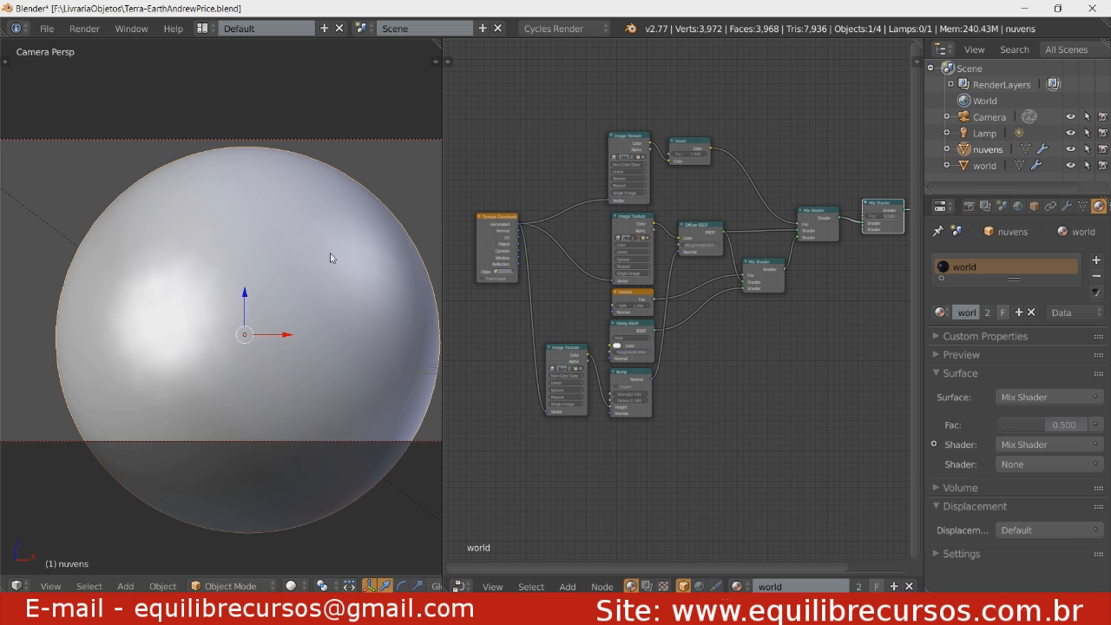
In rendered shading, hide the nuvens sphere and rotate the world globe until South America faces the camera.
{"action": "key", "text": "shift+z"}
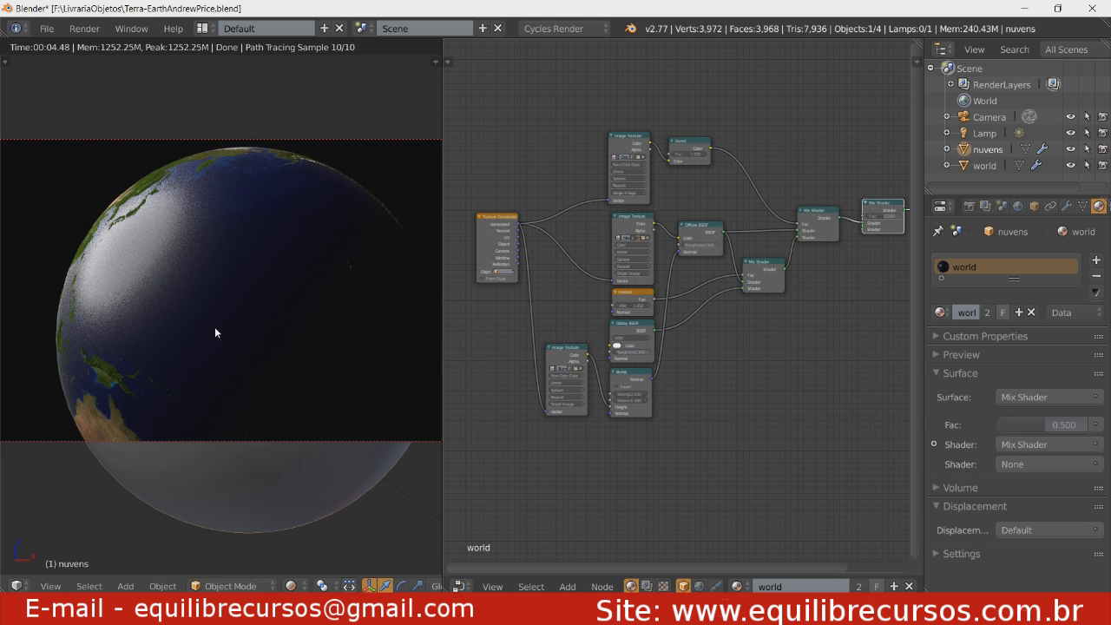
{"action": "key", "text": "h"}
{"action": "right_click", "coordinate": [250, 336]}
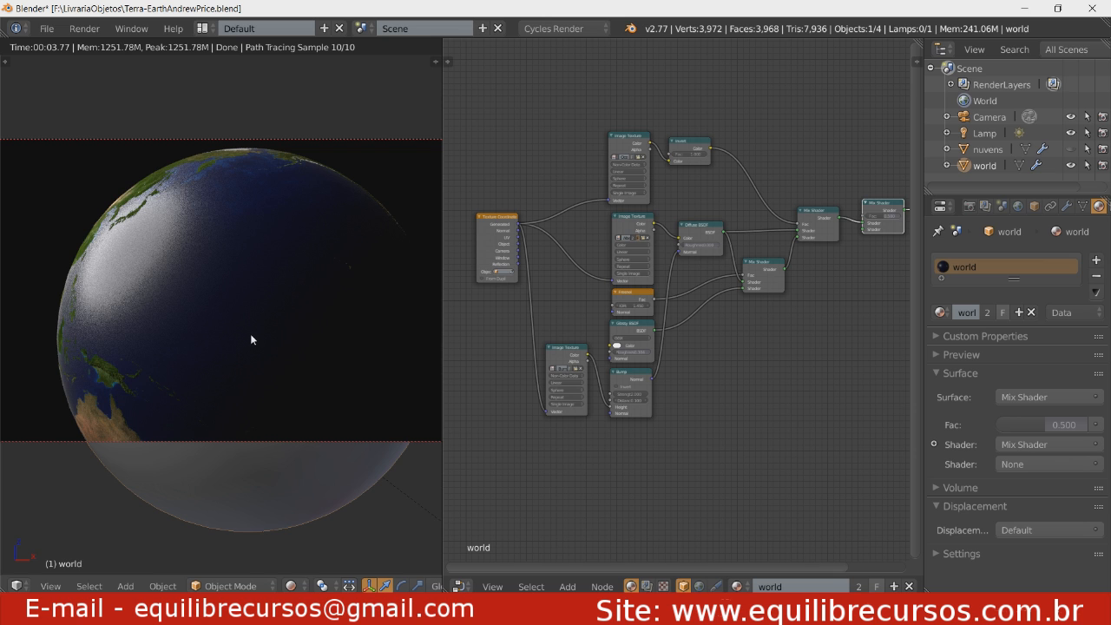
{"action": "key", "text": "r"}
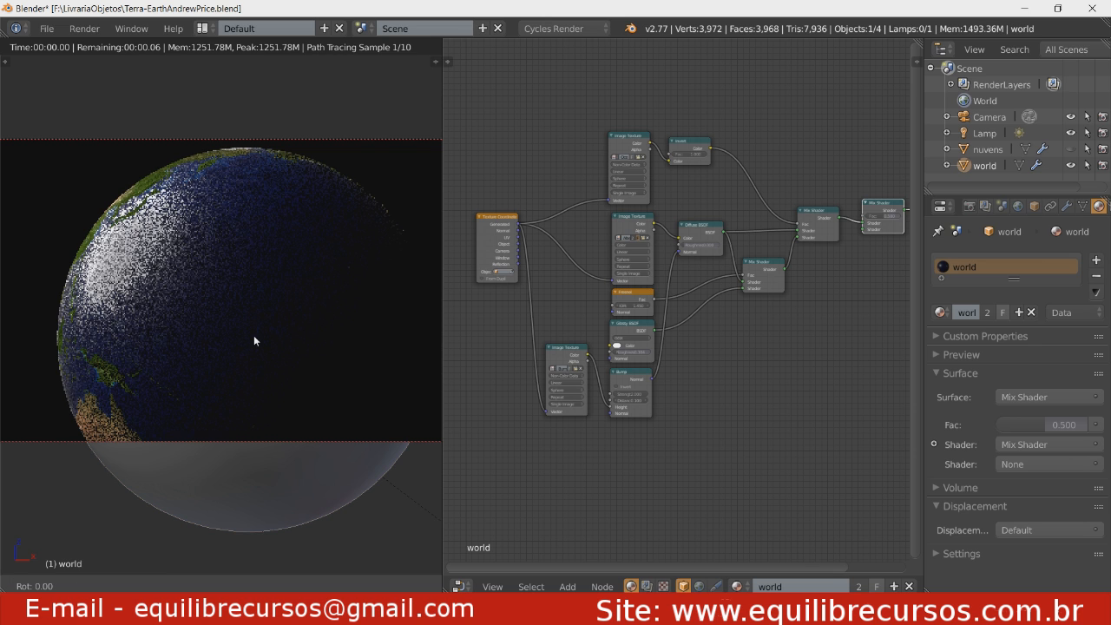
{"action": "left_click", "coordinate": [253, 341]}
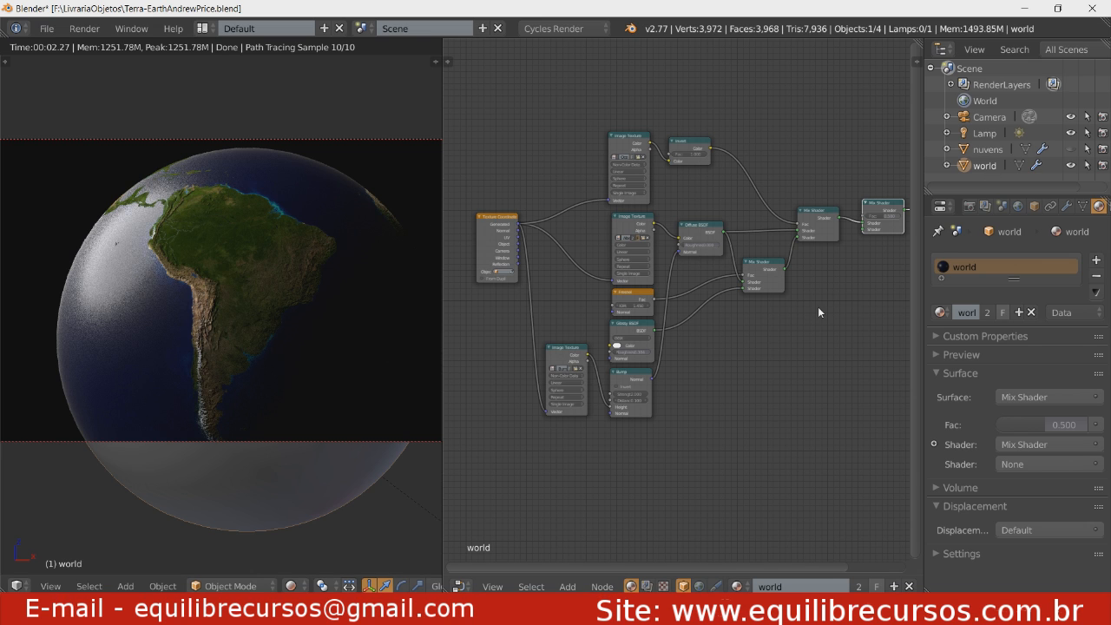
Unhide the nuvens sphere, remove its world material slot, and give it a new material.
{"action": "left_click", "coordinate": [987, 149]}
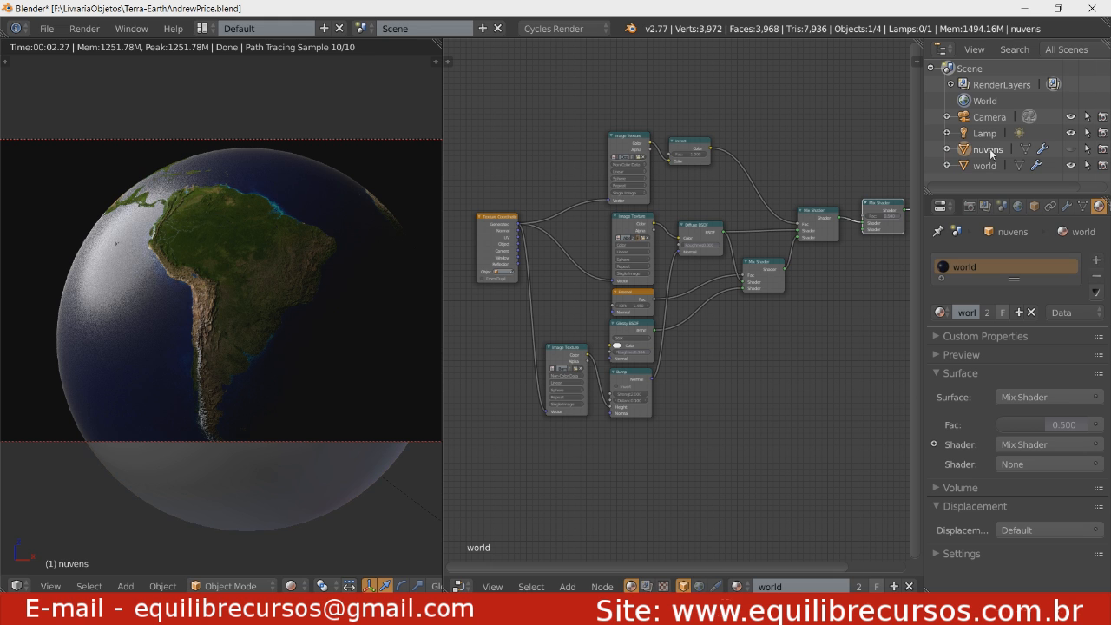
{"action": "left_click", "coordinate": [1071, 149]}
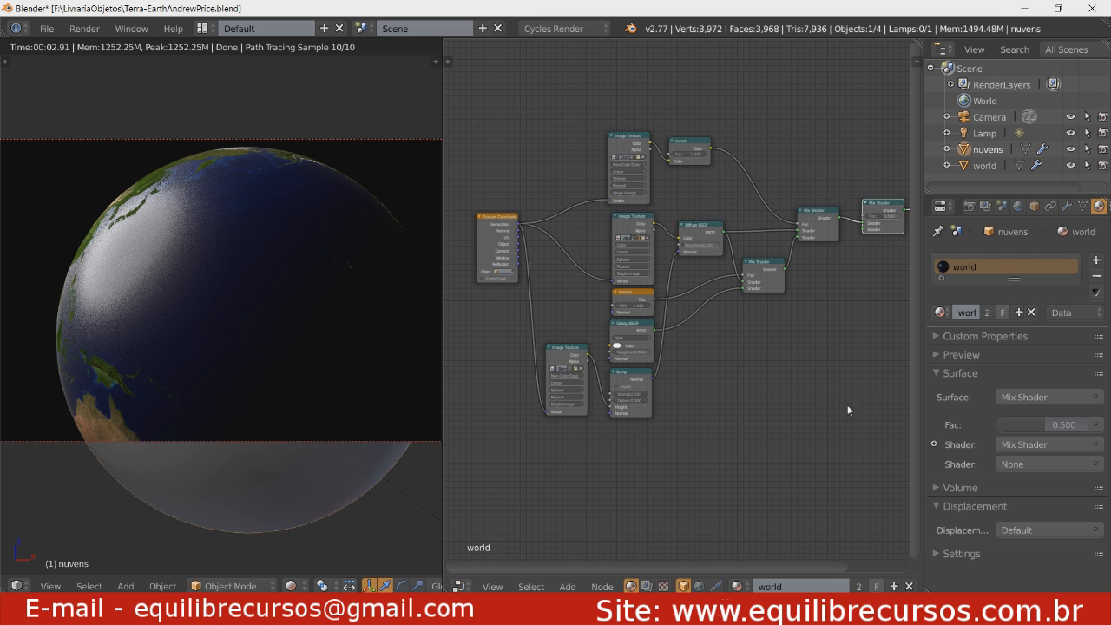
{"action": "left_click", "coordinate": [1095, 277]}
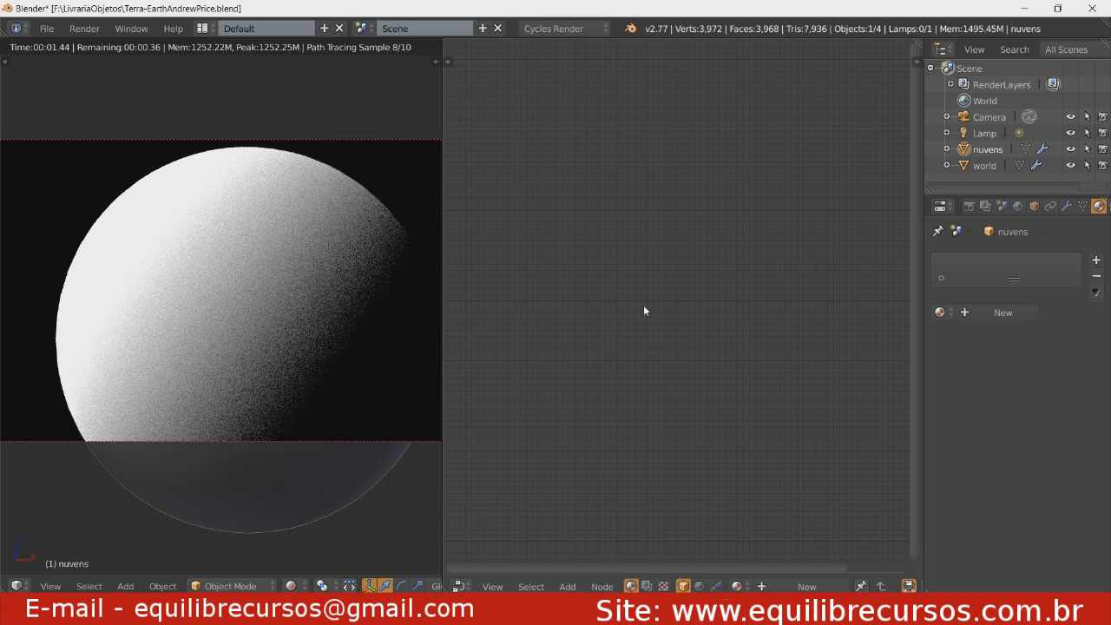
{"action": "left_click", "coordinate": [990, 313]}
Add an Image Texture node to the nuvens material and connect its Color output to the Diffuse BSDF's Color input.
{"action": "middle_click_drag", "start_coordinate": [587, 287], "coordinate": [775, 321]}
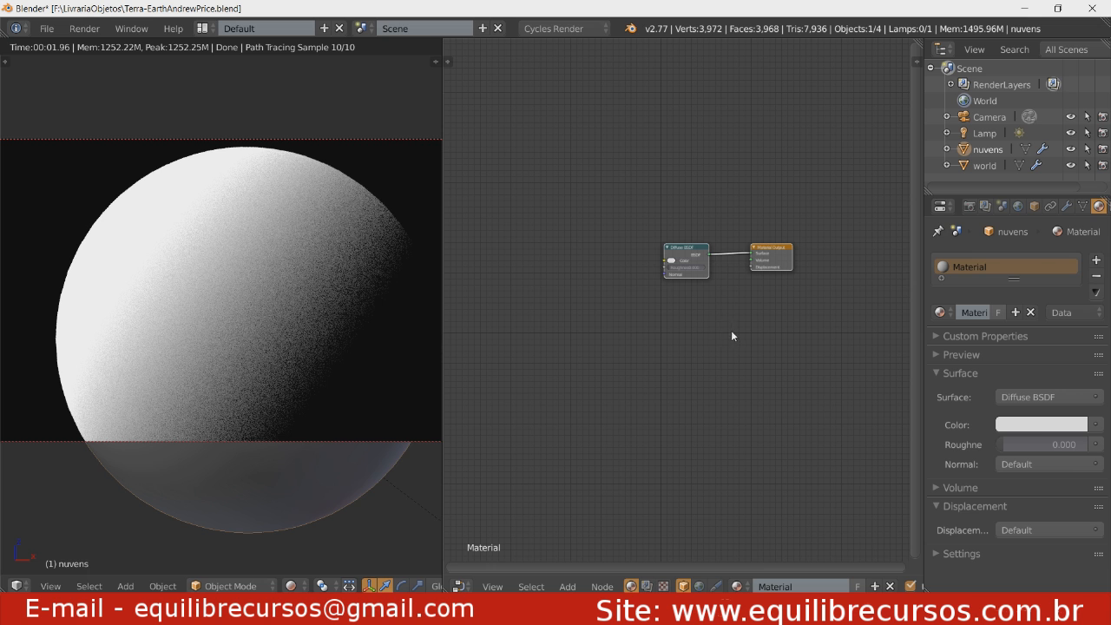
{"action": "scroll", "coordinate": [731, 336], "scroll_direction": "up", "scroll_amount": 4}
{"action": "middle_click_drag", "start_coordinate": [737, 248], "coordinate": [802, 323]}
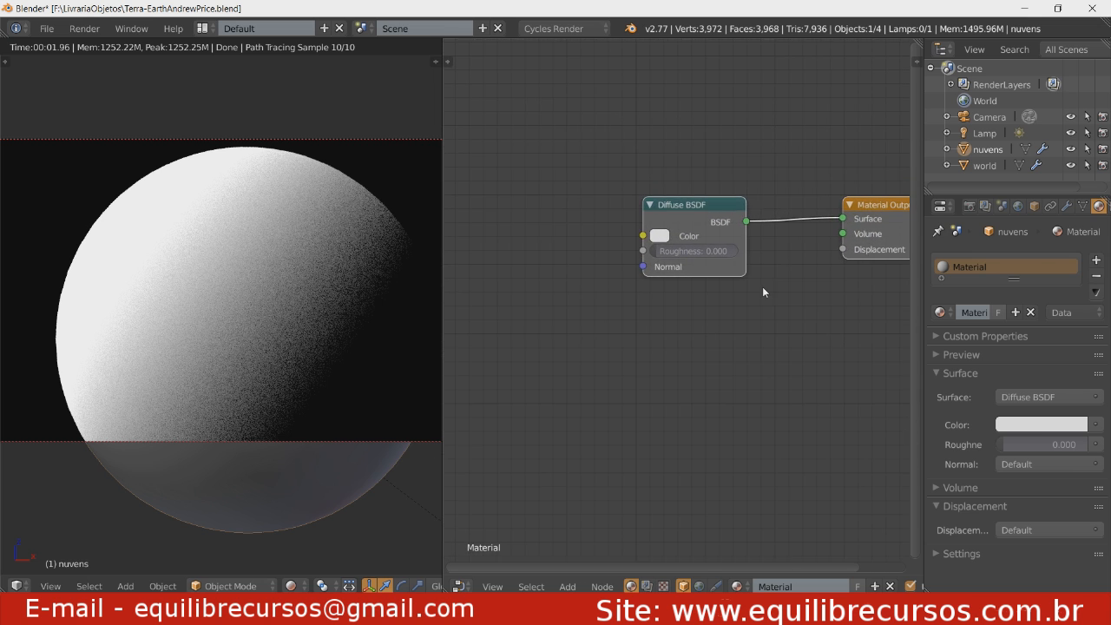
{"action": "key", "text": "shift+a"}
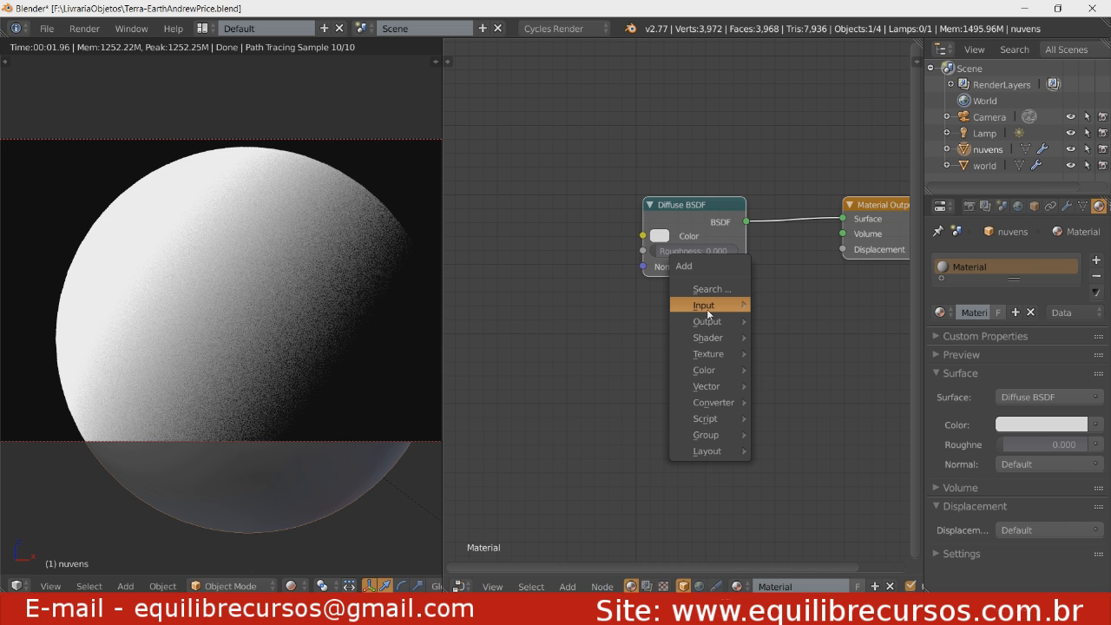
{"action": "mouse_move", "coordinate": [722, 339]}
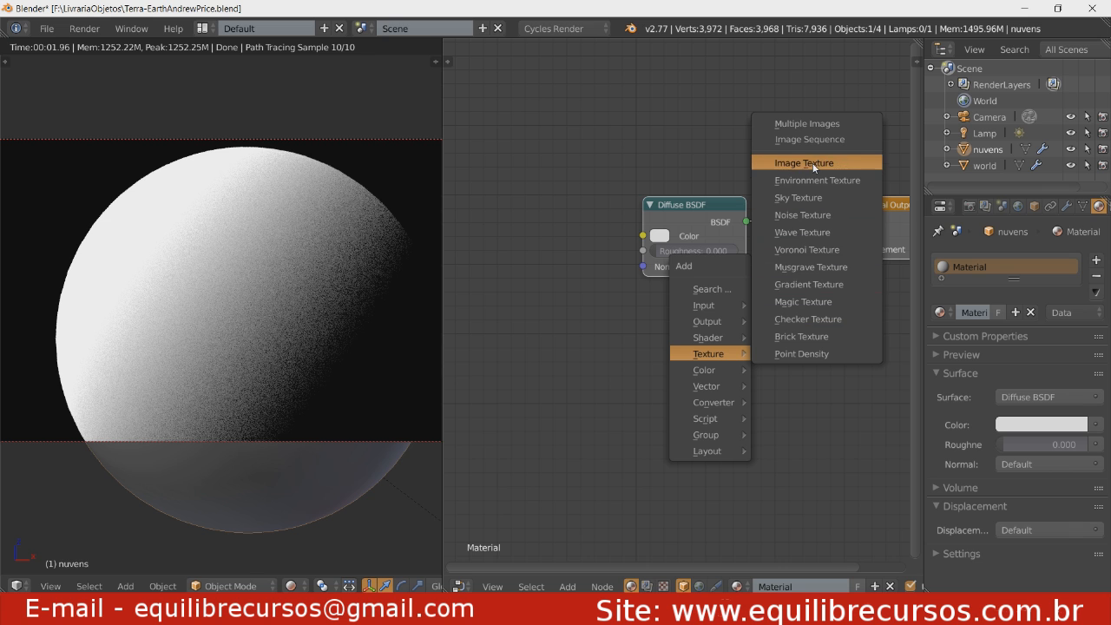
{"action": "left_click", "coordinate": [803, 163]}
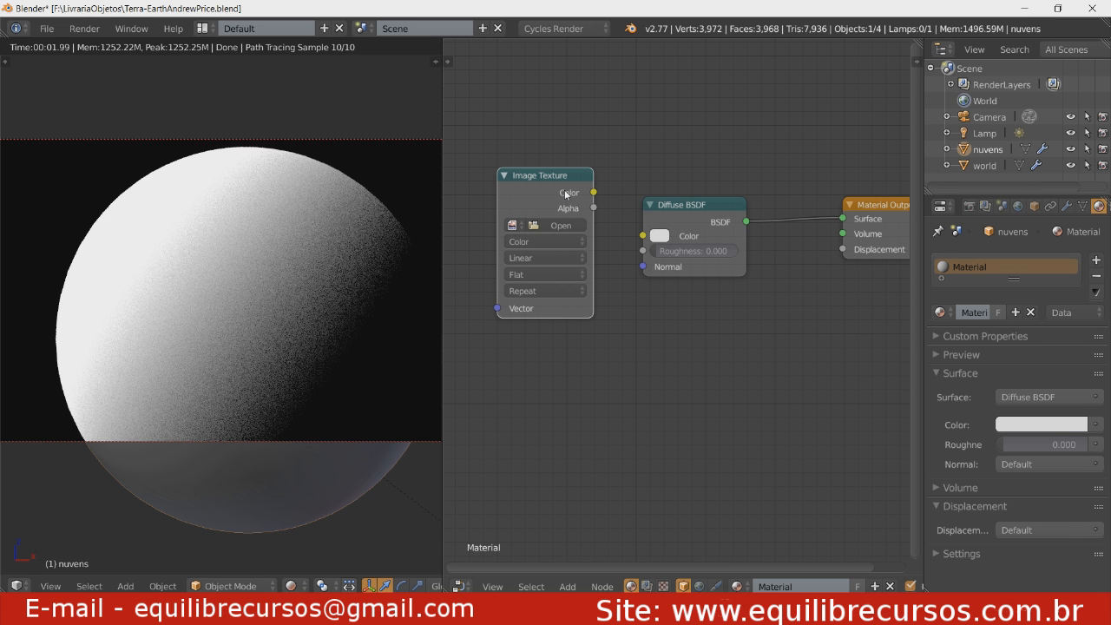
{"action": "left_click_drag", "start_coordinate": [594, 194], "coordinate": [600, 200]}
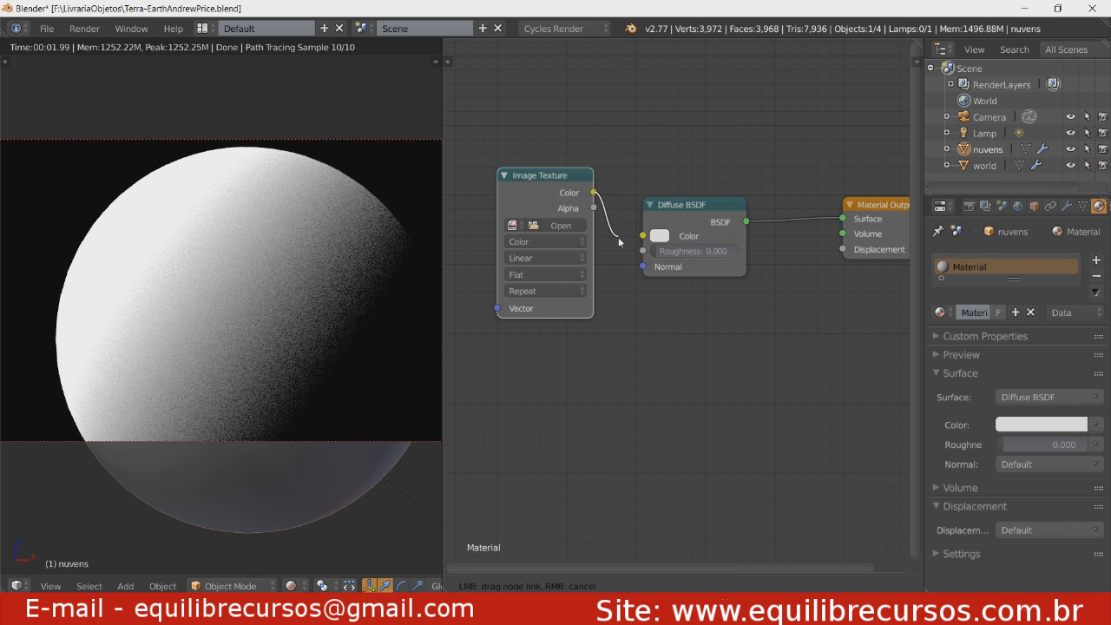
{"action": "left_click_drag", "start_coordinate": [618, 237], "coordinate": [643, 236]}
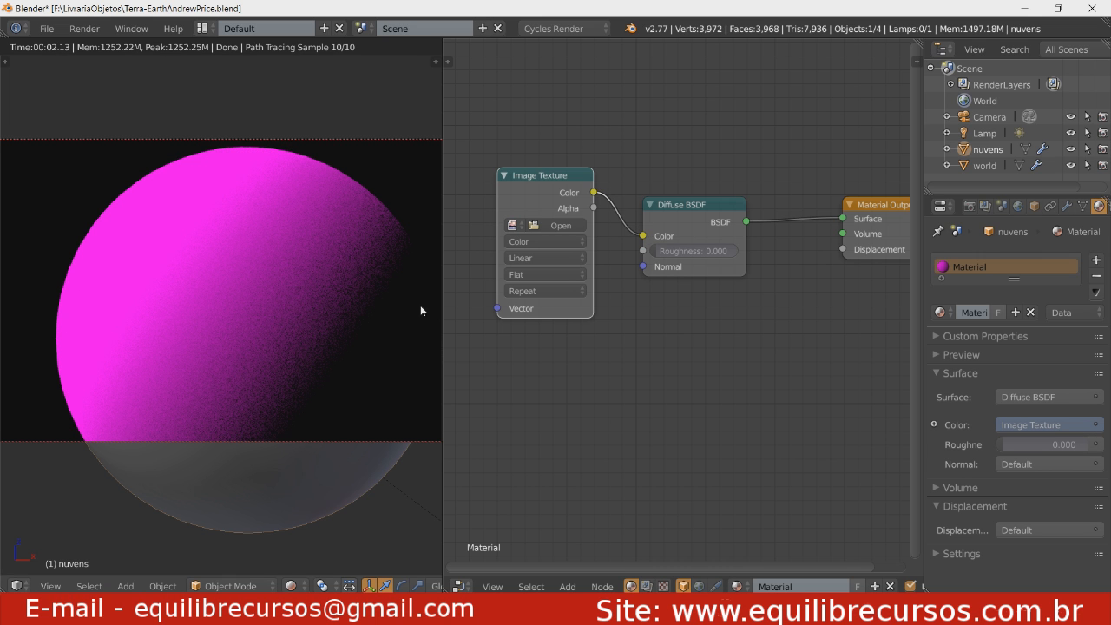
Load Clouds.png from E:\ArquivosDeOutros\AndrewPriceEarthText into the Image Texture node.
{"action": "left_click", "coordinate": [550, 228]}
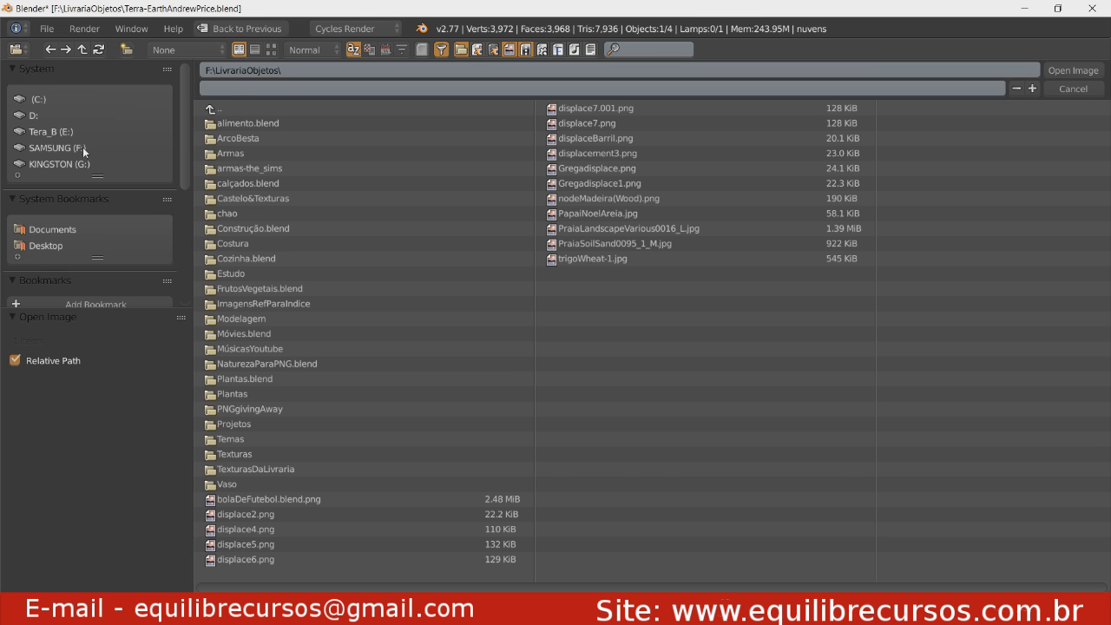
{"action": "left_click", "coordinate": [39, 133]}
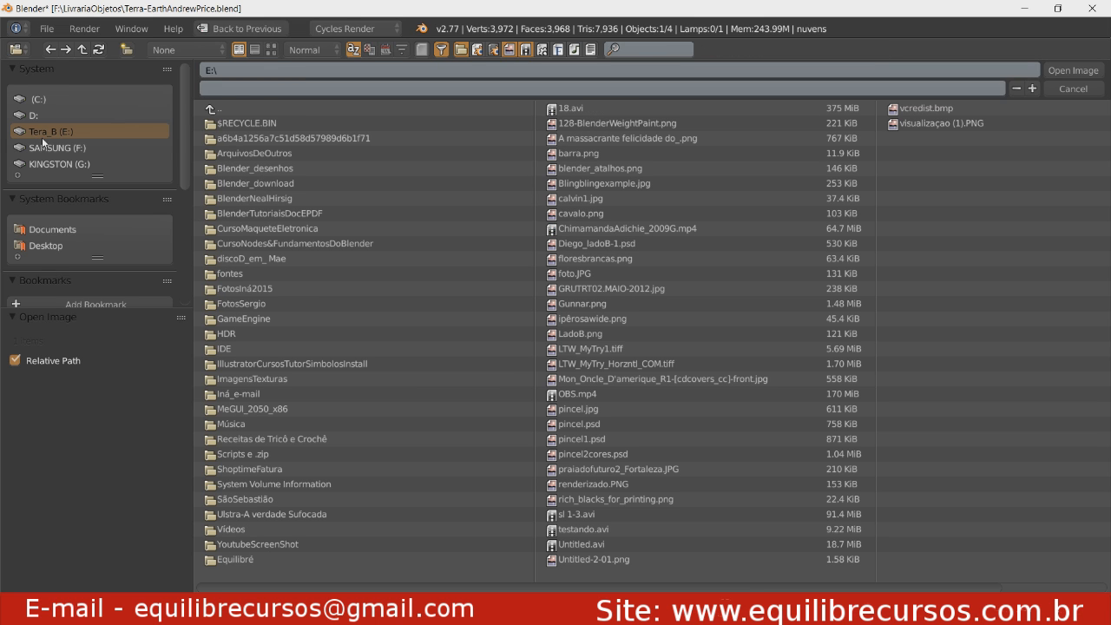
{"action": "left_click", "coordinate": [240, 153]}
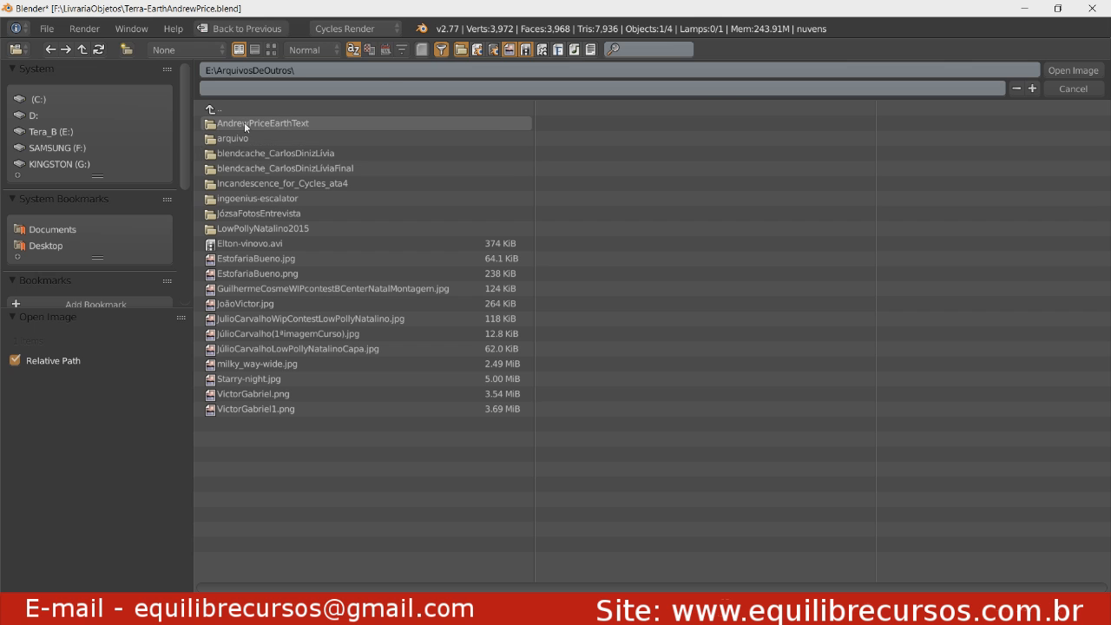
{"action": "left_click", "coordinate": [244, 122]}
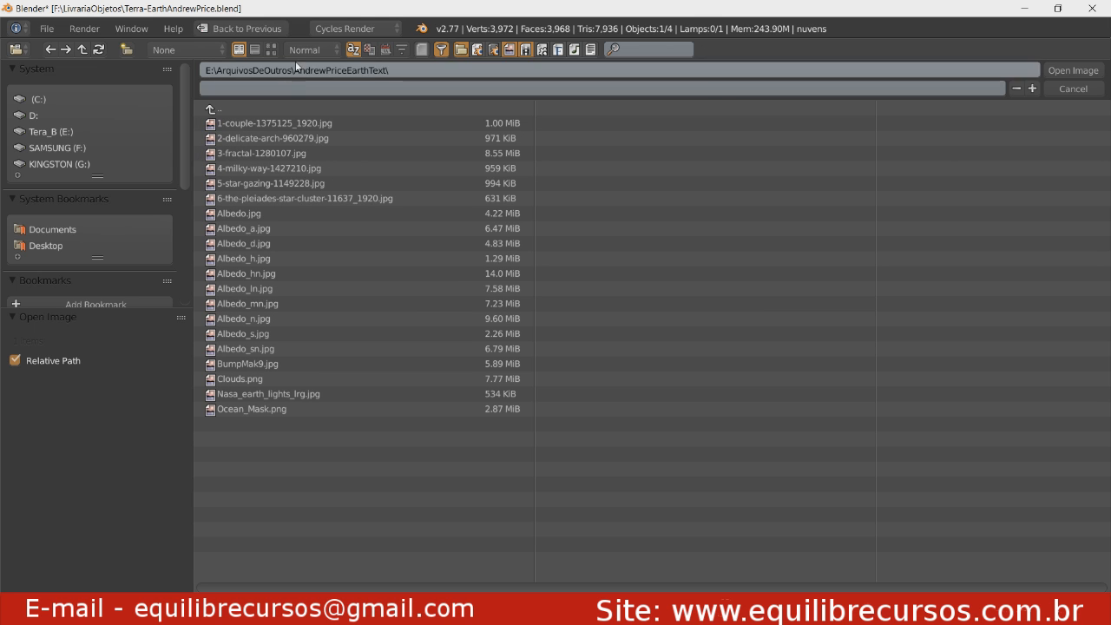
{"action": "left_click", "coordinate": [271, 49]}
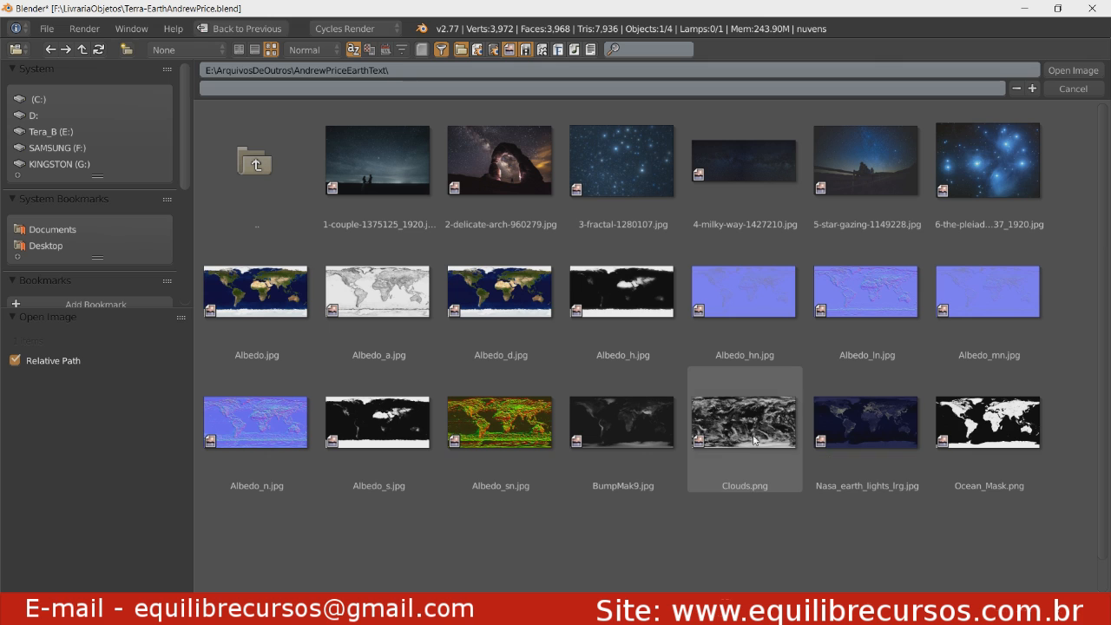
{"action": "left_click", "coordinate": [726, 429]}
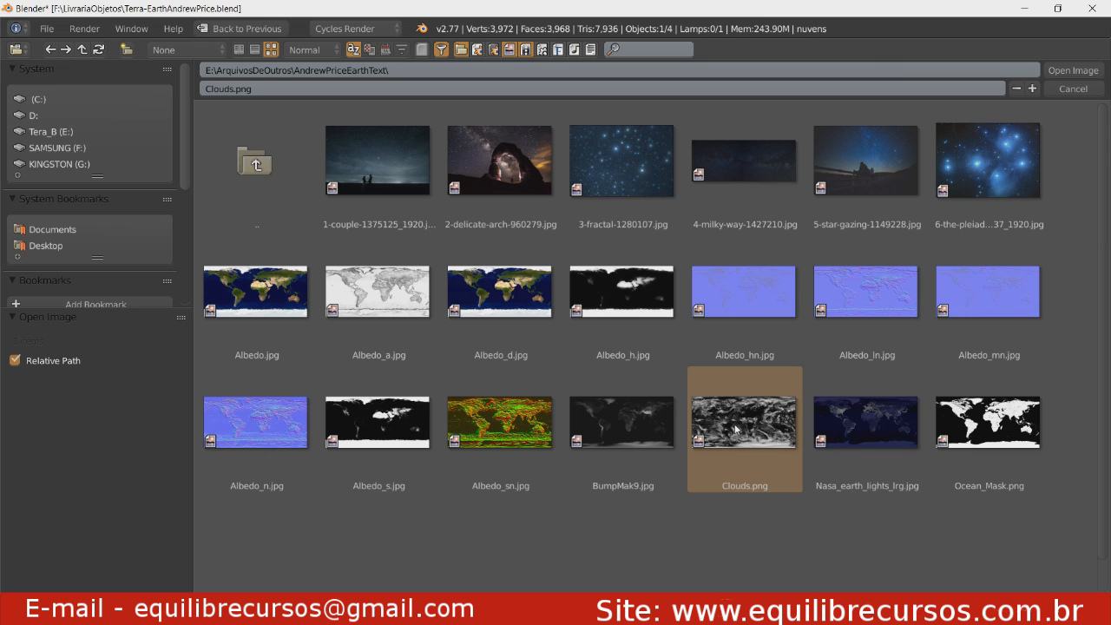
{"action": "left_click", "coordinate": [1073, 71]}
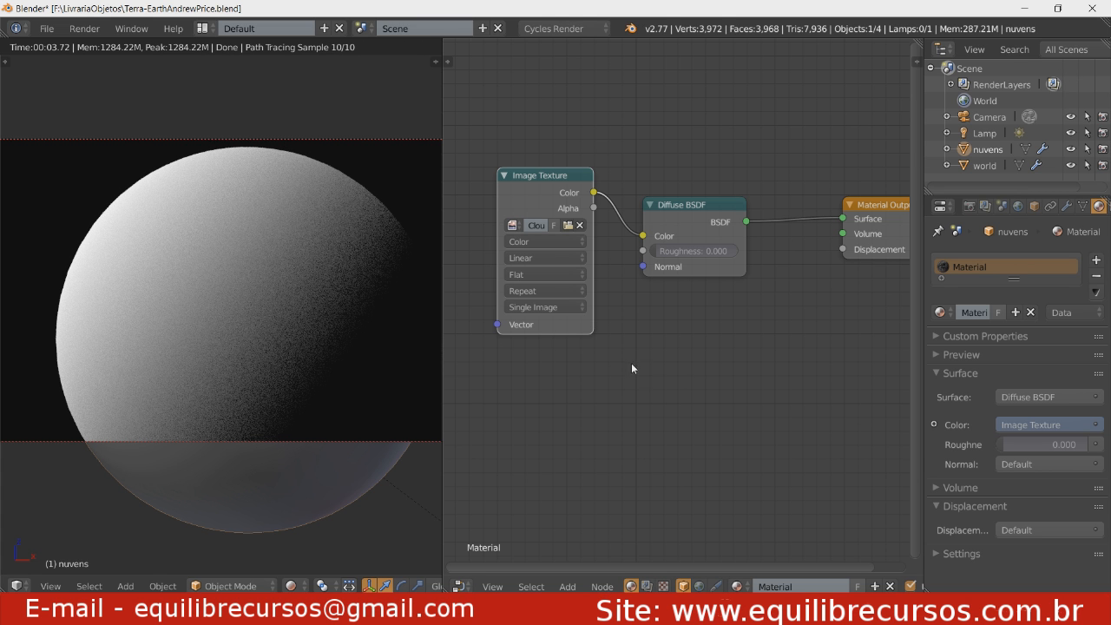
Add a Texture Coordinate node and connect its Generated output to the cloud texture's Vector input, switching out of rendered shading while linking.
{"action": "middle_click_drag", "start_coordinate": [631, 368], "coordinate": [696, 400]}
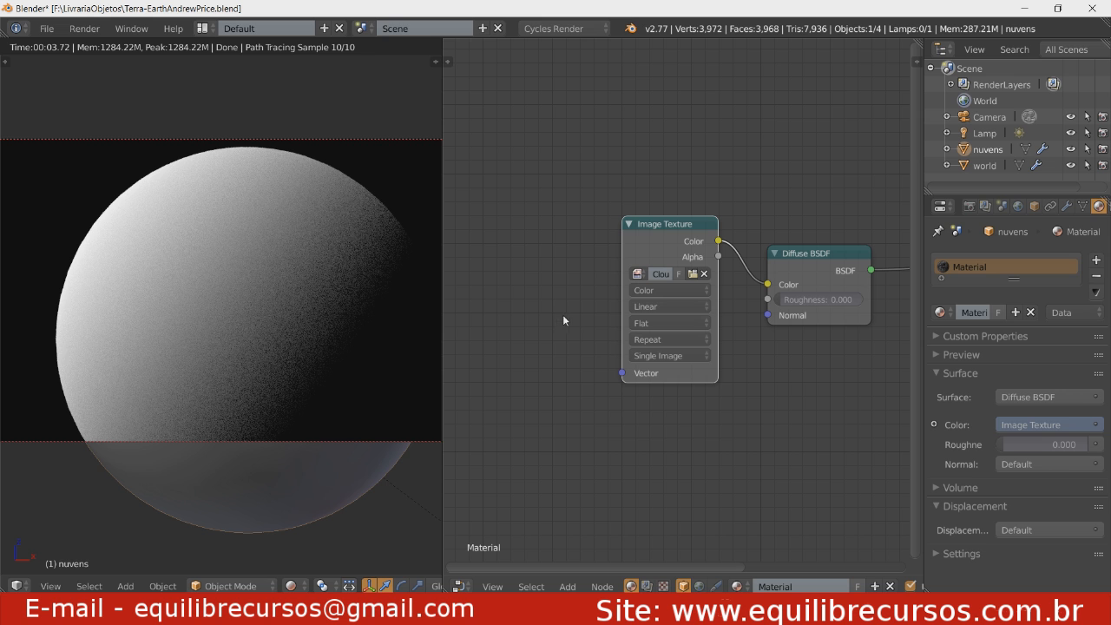
{"action": "key", "text": "shift+a"}
{"action": "mouse_move", "coordinate": [564, 311]}
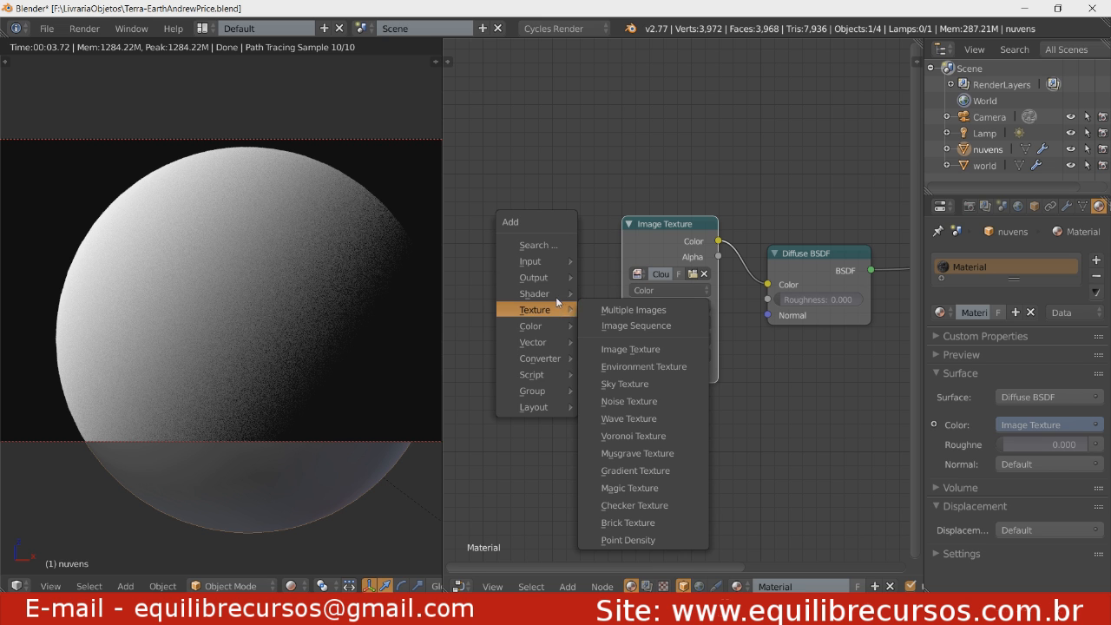
{"action": "mouse_move", "coordinate": [552, 264]}
{"action": "left_click", "coordinate": [605, 284]}
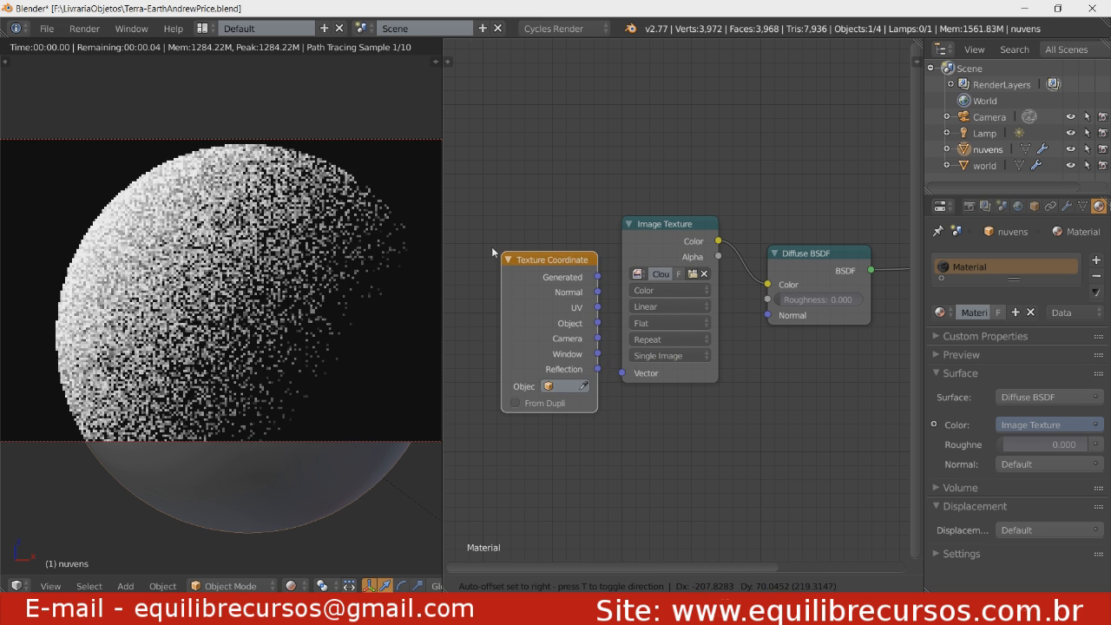
{"action": "left_click", "coordinate": [480, 212]}
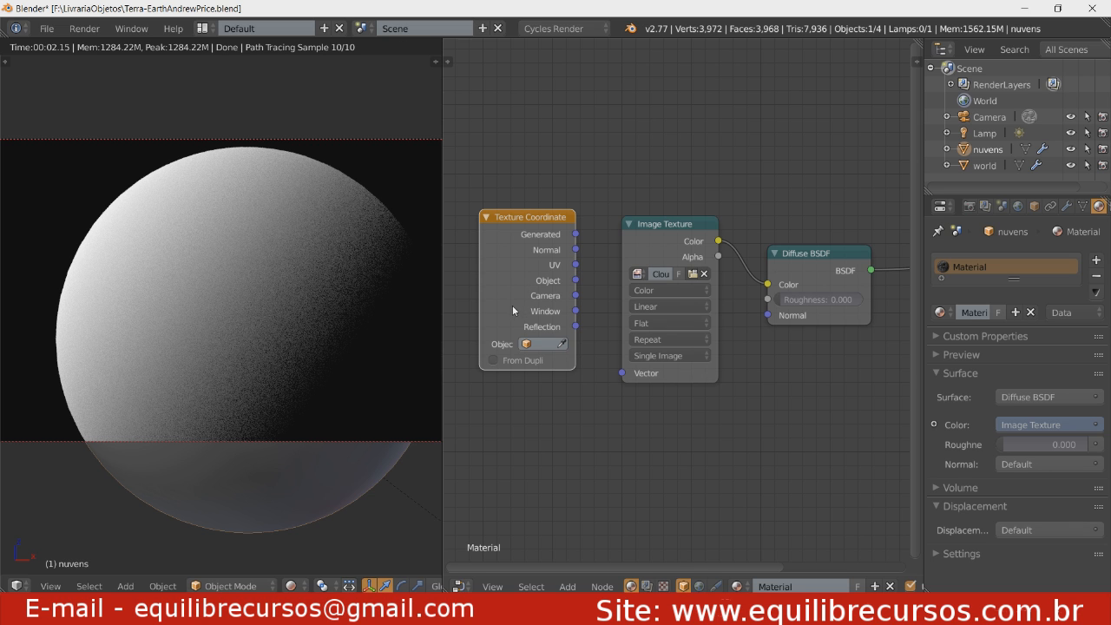
{"action": "key", "text": "shift+z"}
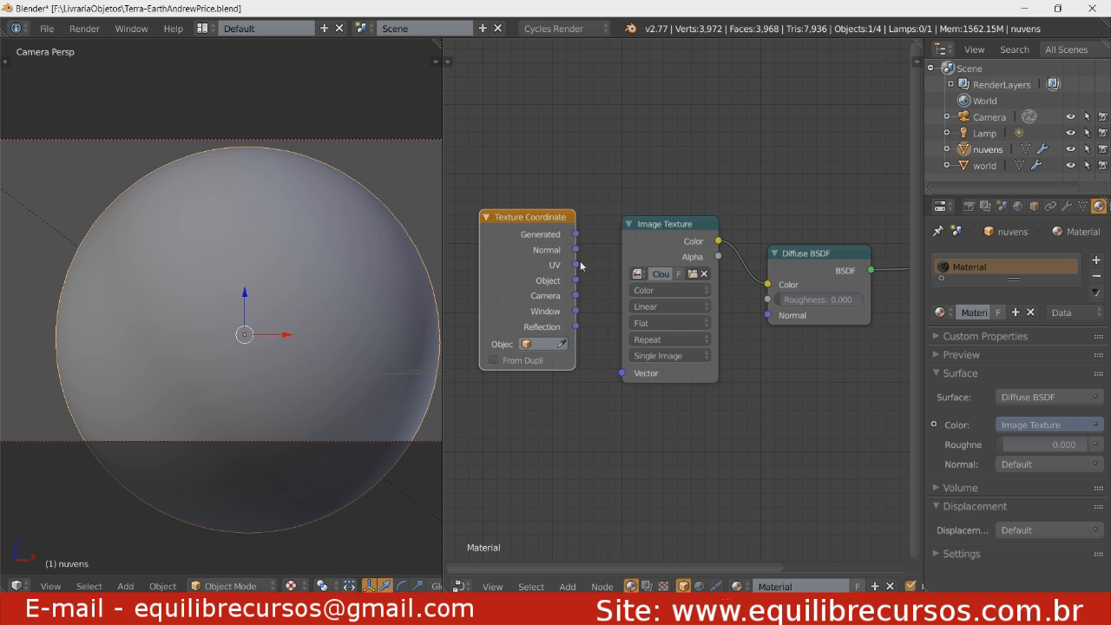
{"action": "left_click_drag", "start_coordinate": [576, 240], "coordinate": [616, 370]}
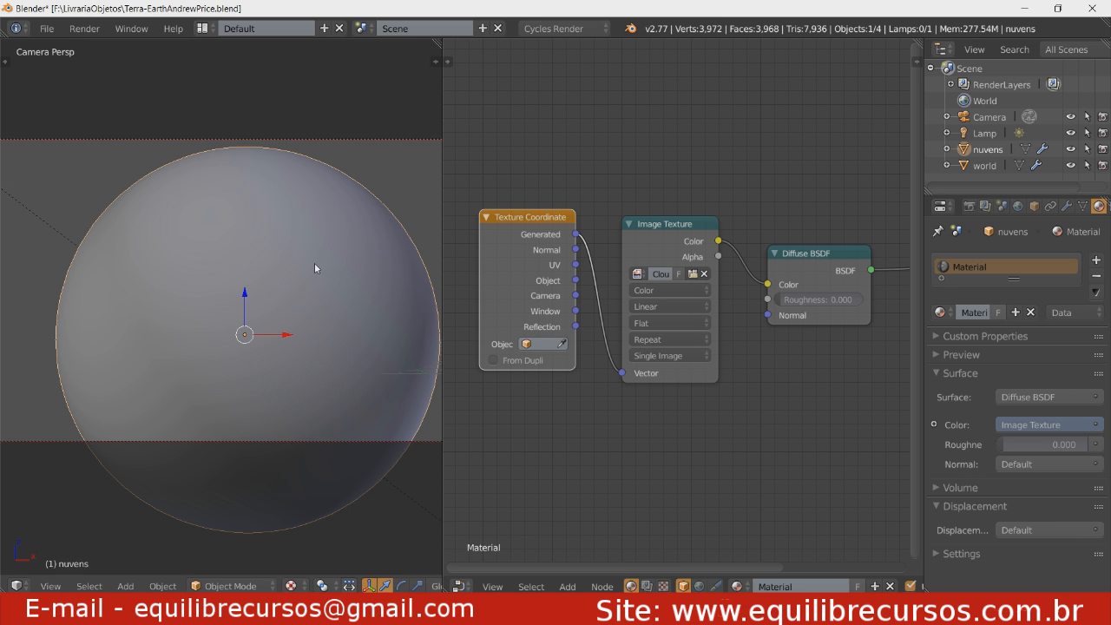
{"action": "key", "text": "shift+z"}
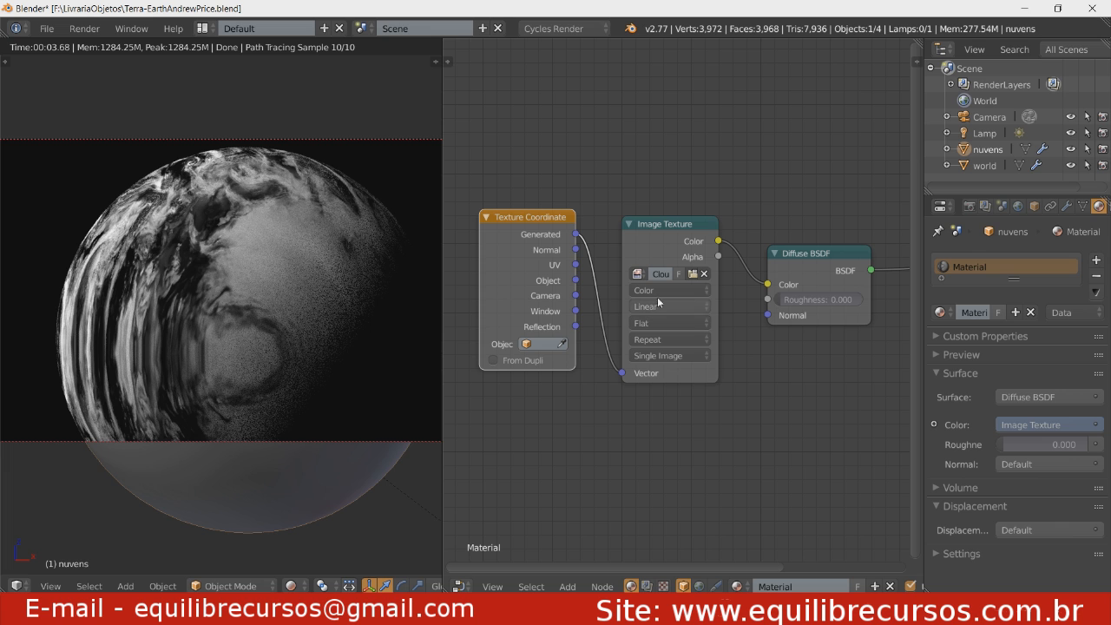
Set the cloud Image Texture's projection to Sphere and its color space to Non-Color Data.
{"action": "left_click", "coordinate": [658, 327]}
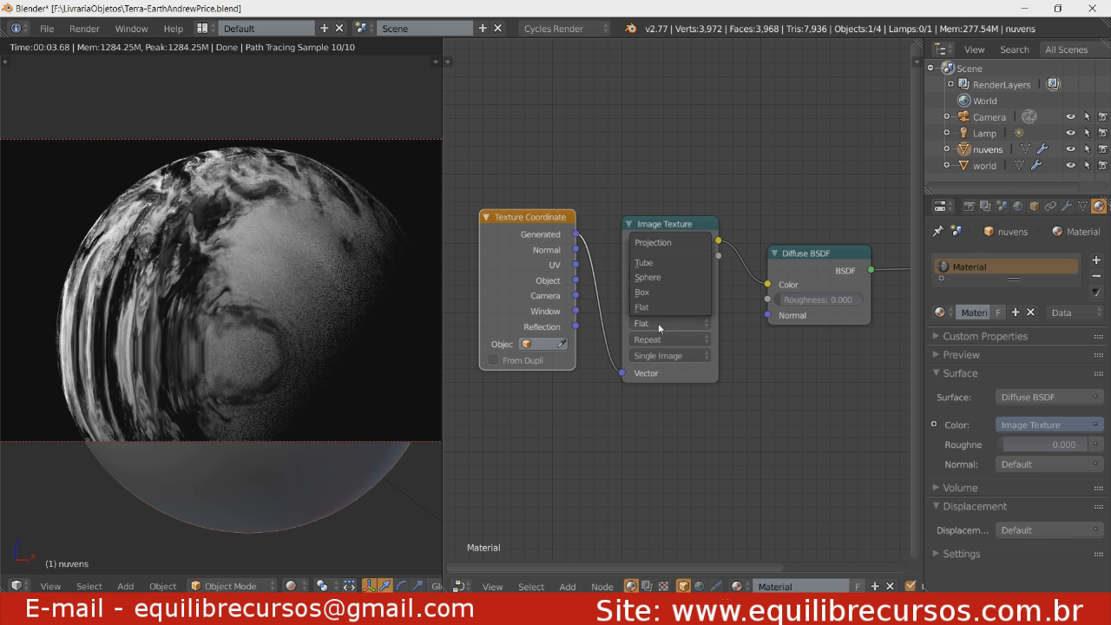
{"action": "left_click", "coordinate": [653, 276]}
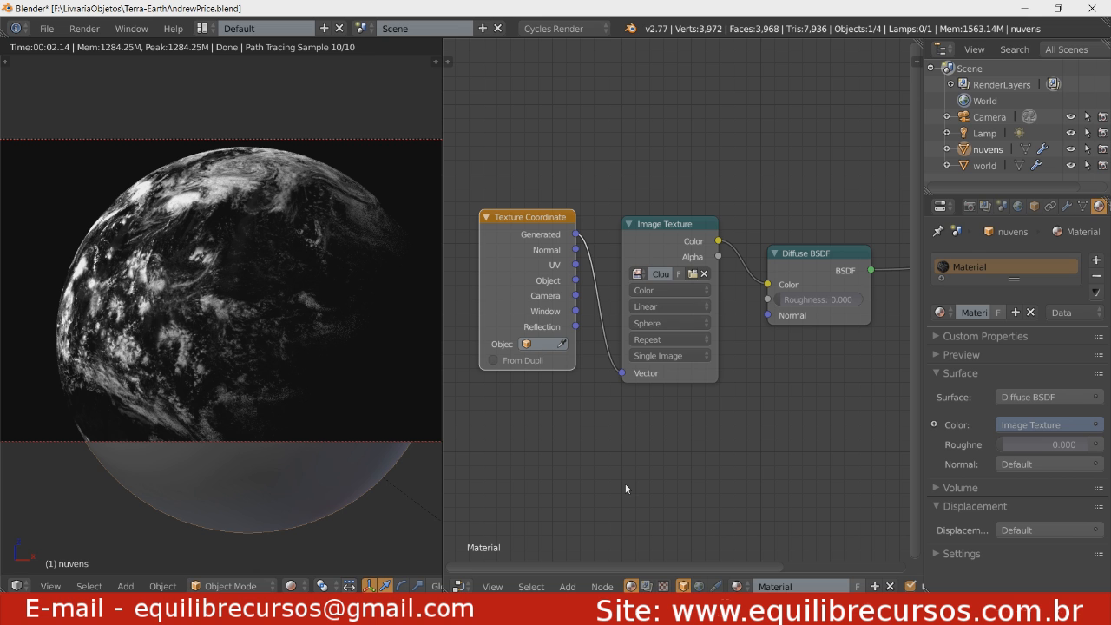
{"action": "left_click", "coordinate": [660, 290]}
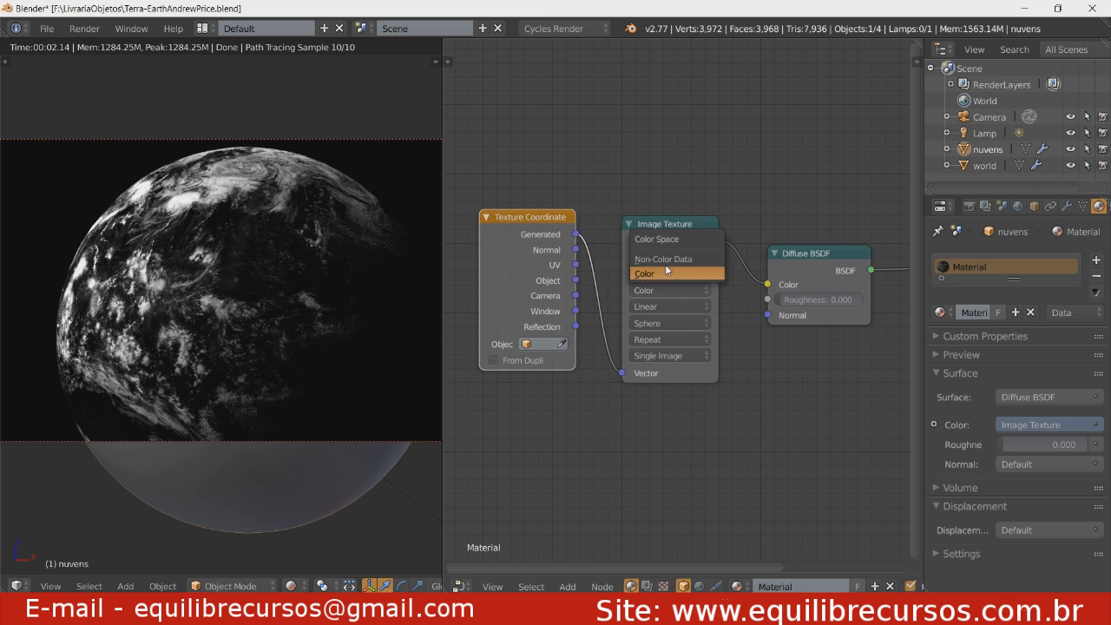
{"action": "left_click", "coordinate": [668, 258]}
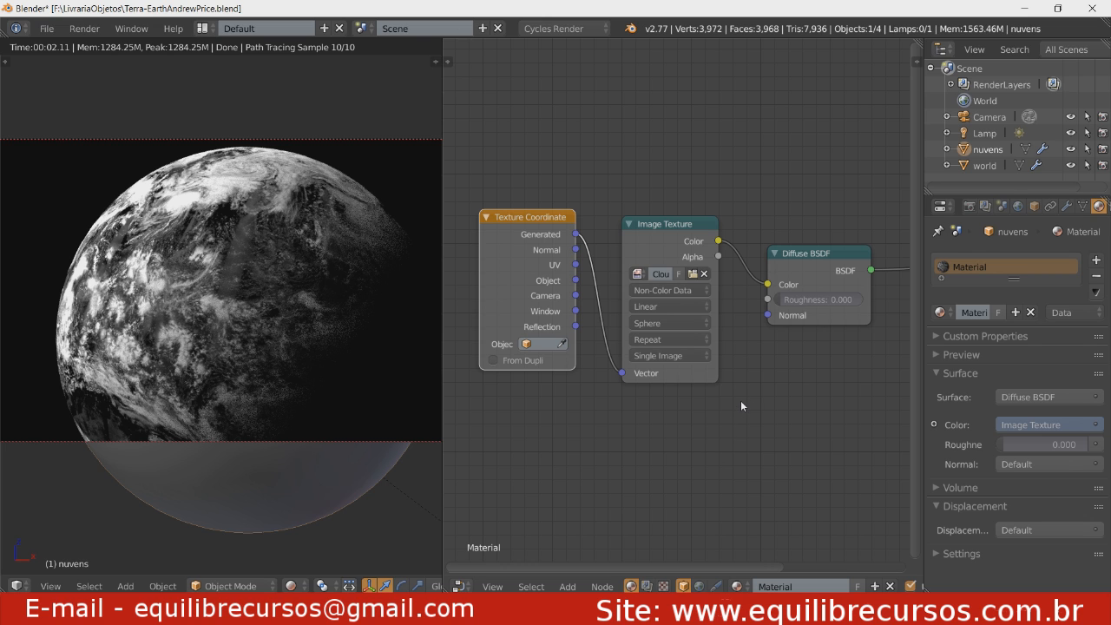
Insert a Mix Shader node on the link between the Diffuse BSDF and the Material Output.
{"action": "middle_click_drag", "start_coordinate": [764, 392], "coordinate": [811, 275]}
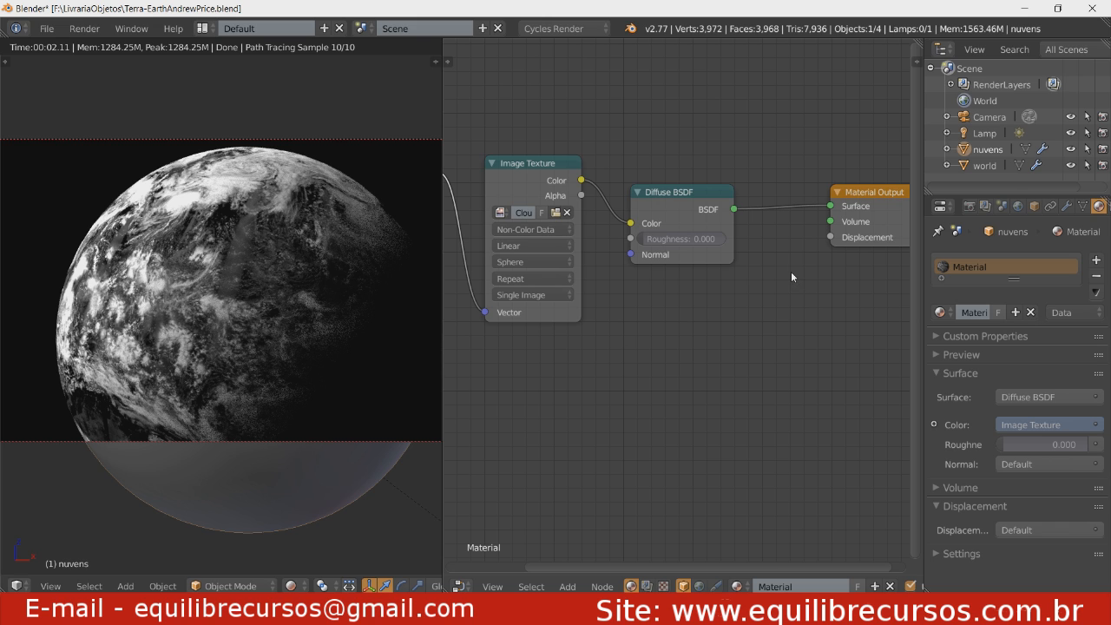
{"action": "key", "text": "shift+a"}
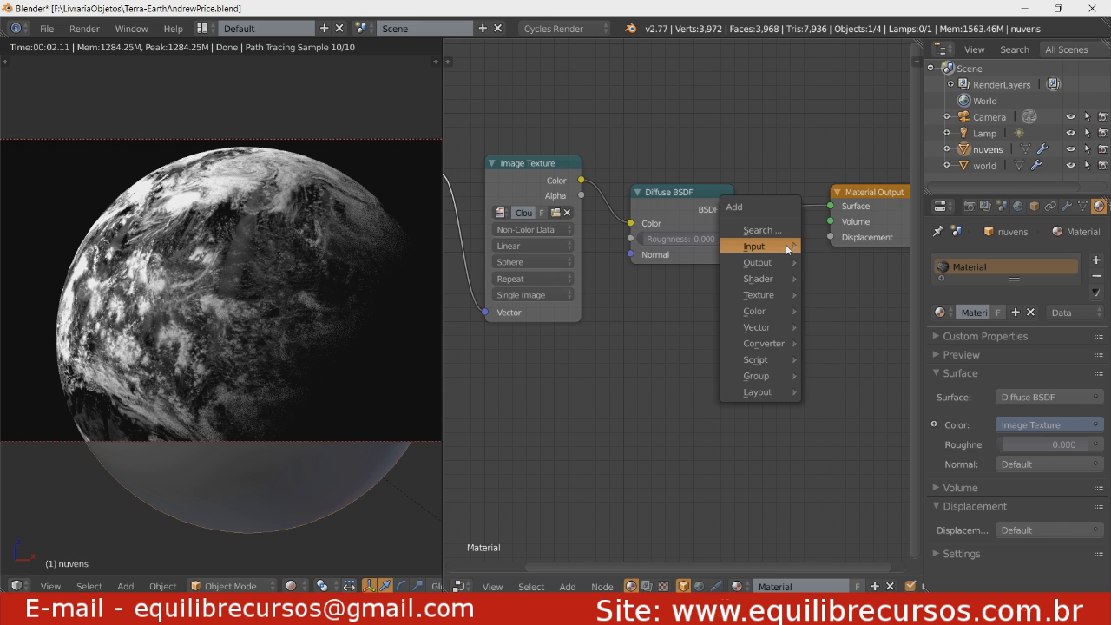
{"action": "mouse_move", "coordinate": [786, 246]}
{"action": "mouse_move", "coordinate": [758, 278]}
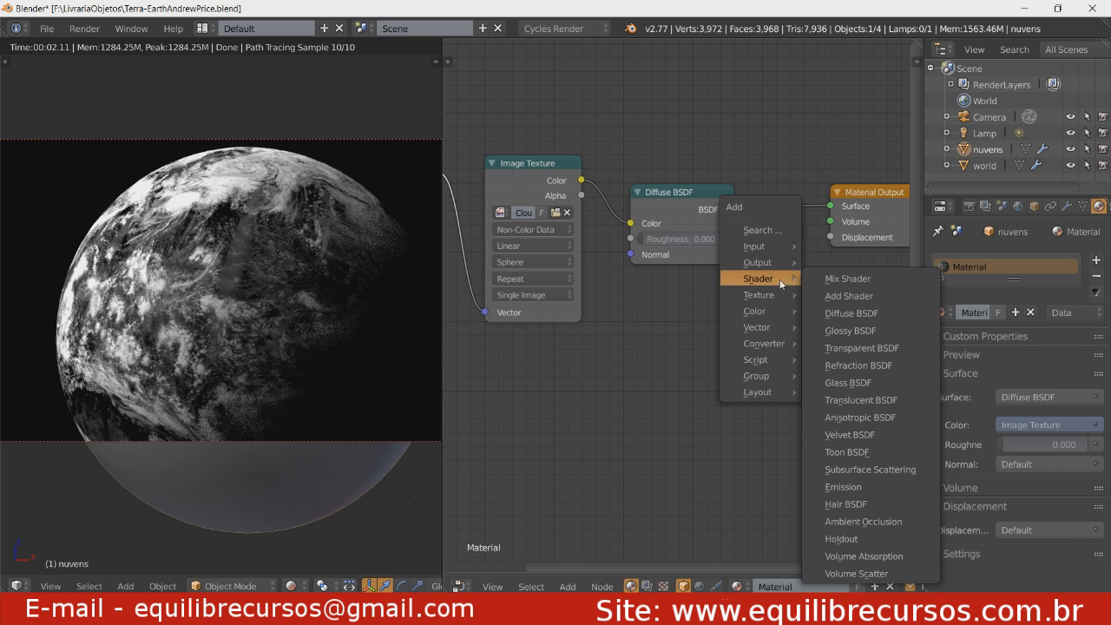
{"action": "left_click", "coordinate": [833, 278]}
{"action": "left_click", "coordinate": [758, 196]}
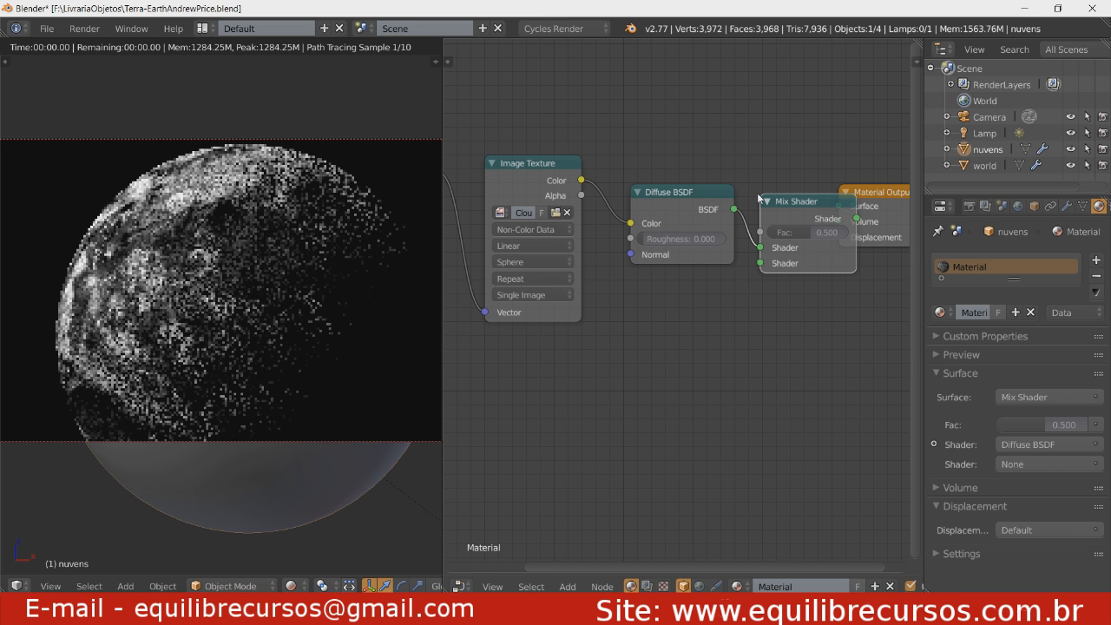
Add a Transparent BSDF node below the Diffuse BSDF and connect it to the Mix Shader's second Shader input.
{"action": "key", "text": "shift+a"}
{"action": "mouse_move", "coordinate": [740, 319]}
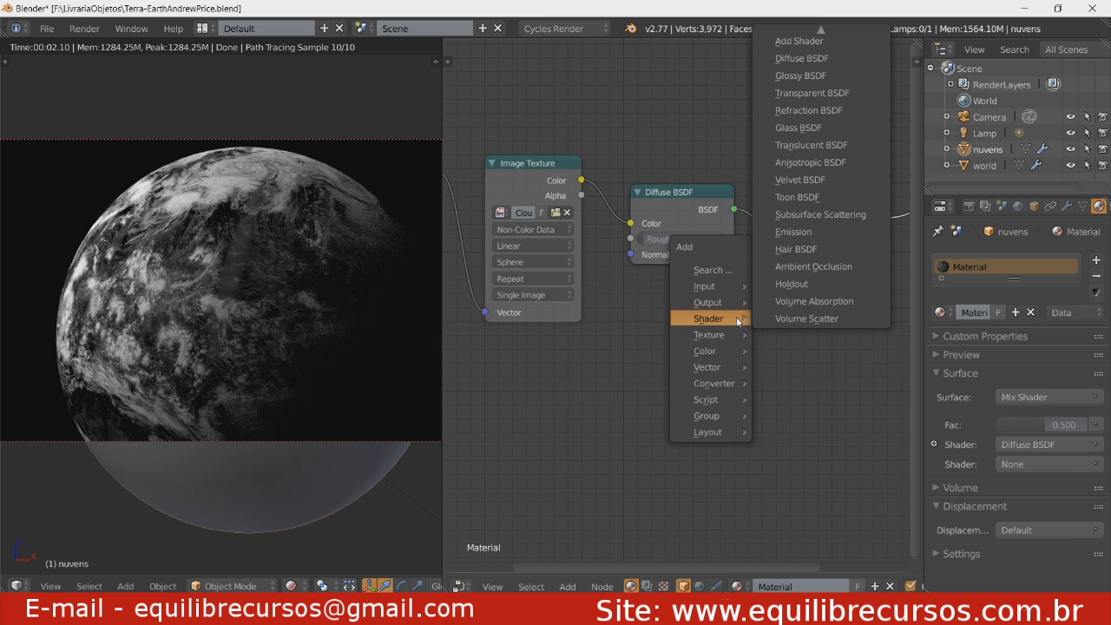
{"action": "left_click", "coordinate": [831, 93]}
{"action": "left_click", "coordinate": [634, 287]}
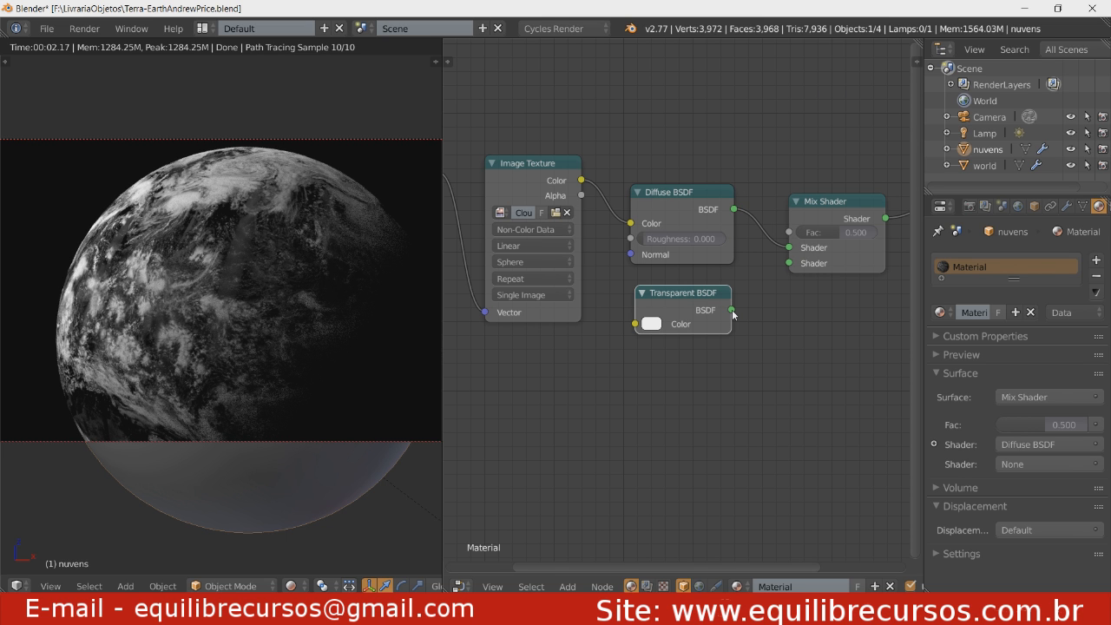
{"action": "left_click_drag", "start_coordinate": [732, 310], "coordinate": [788, 263]}
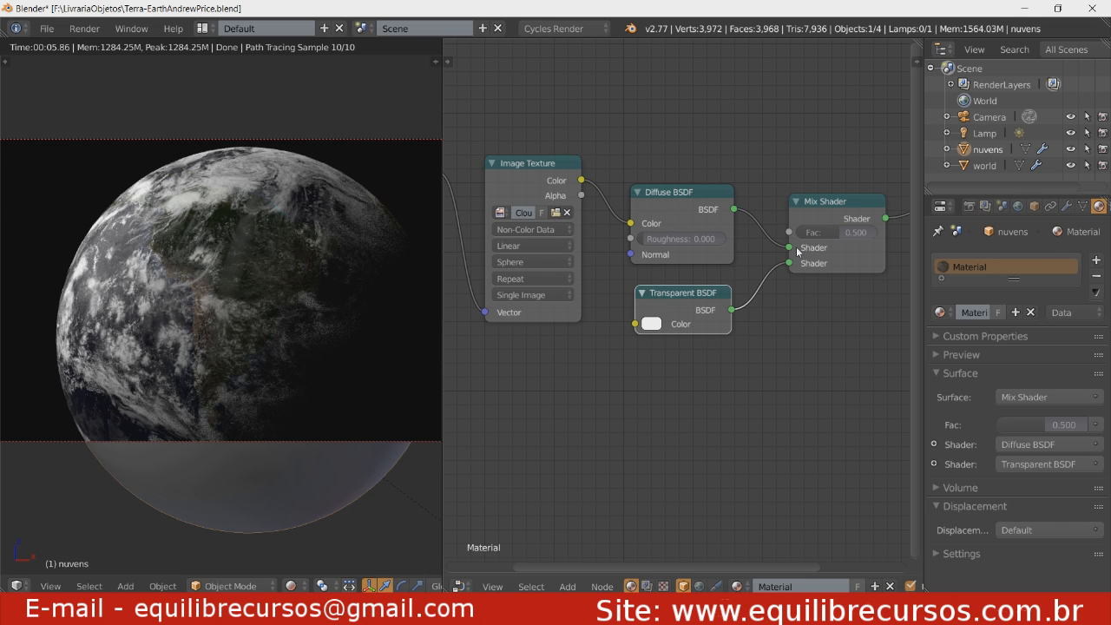
Swap the Mix Shader's inputs so Transparent BSDF comes first, with the two nodes arranged to match, and set Fac to 0.184.
{"action": "left_click_drag", "start_coordinate": [789, 263], "coordinate": [790, 249]}
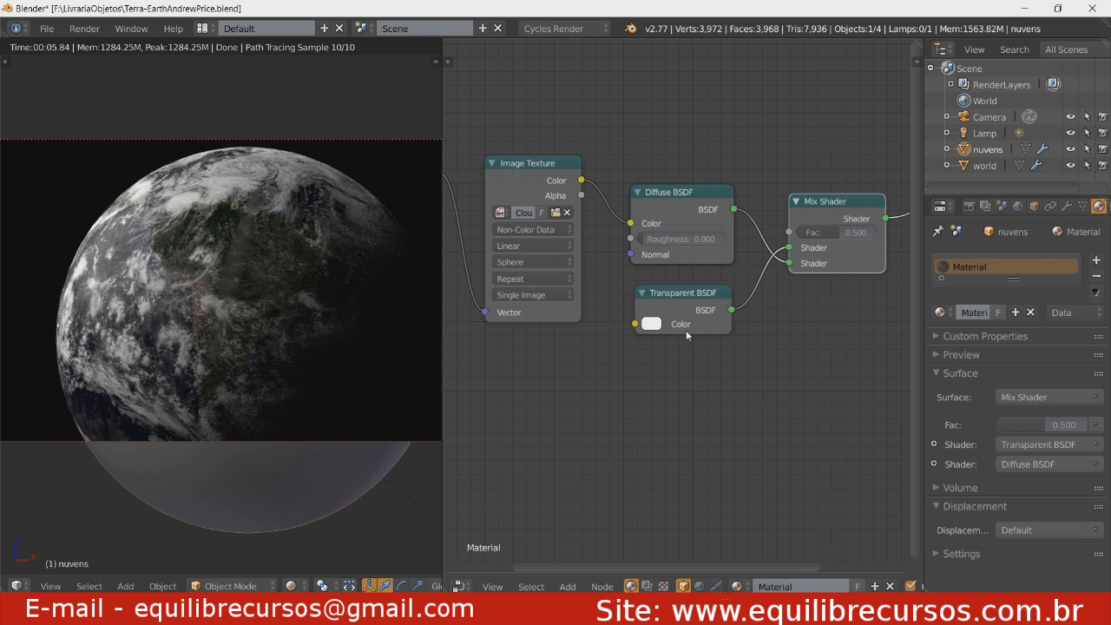
{"action": "left_click_drag", "start_coordinate": [684, 311], "coordinate": [695, 146]}
{"action": "left_click_drag", "start_coordinate": [671, 219], "coordinate": [677, 305]}
{"action": "key", "text": "Home"}
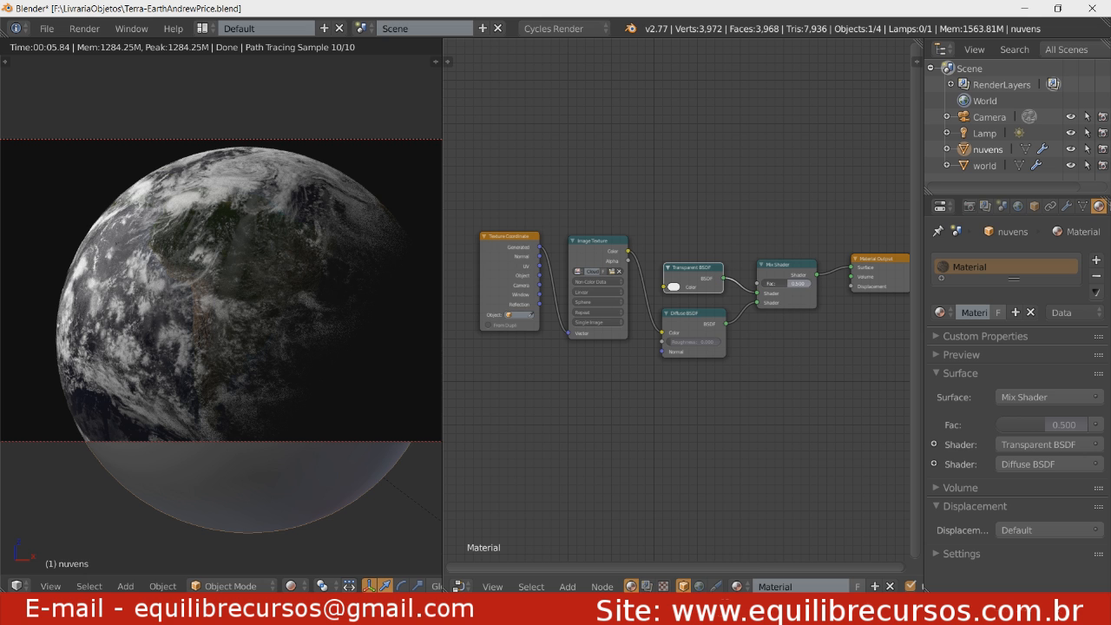
{"action": "left_click_drag", "start_coordinate": [786, 283], "coordinate": [761, 283]}
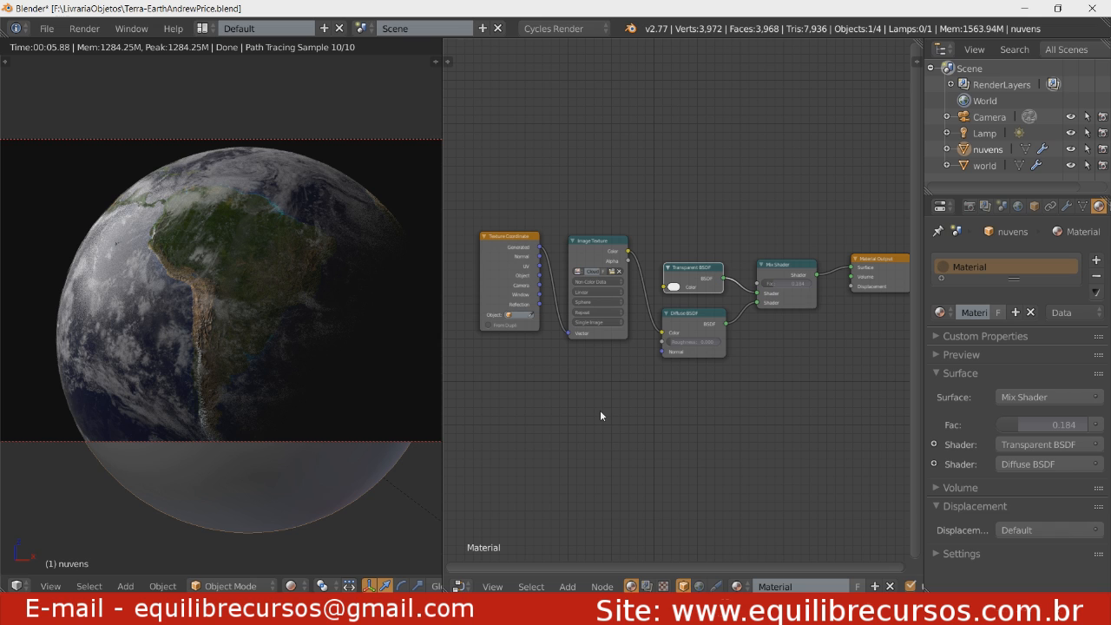
Add a Bump node below the Diffuse BSDF and connect the cloud Image Texture's Color output to its Height input.
{"action": "left_click_drag", "start_coordinate": [793, 270], "coordinate": [799, 261]}
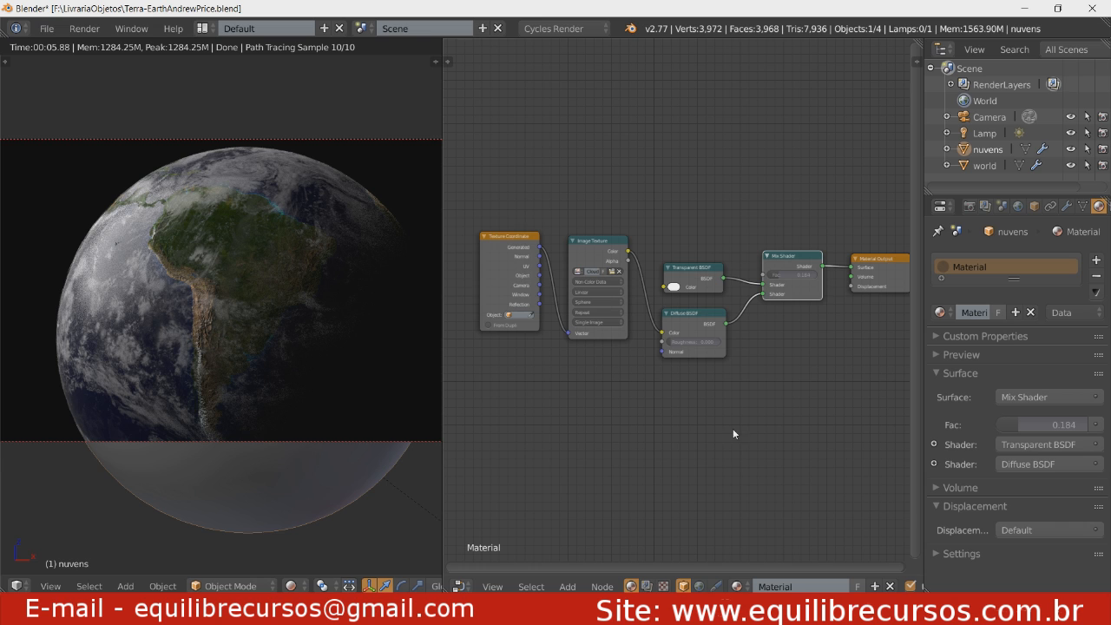
{"action": "key", "text": "shift+a"}
{"action": "mouse_move", "coordinate": [732, 420]}
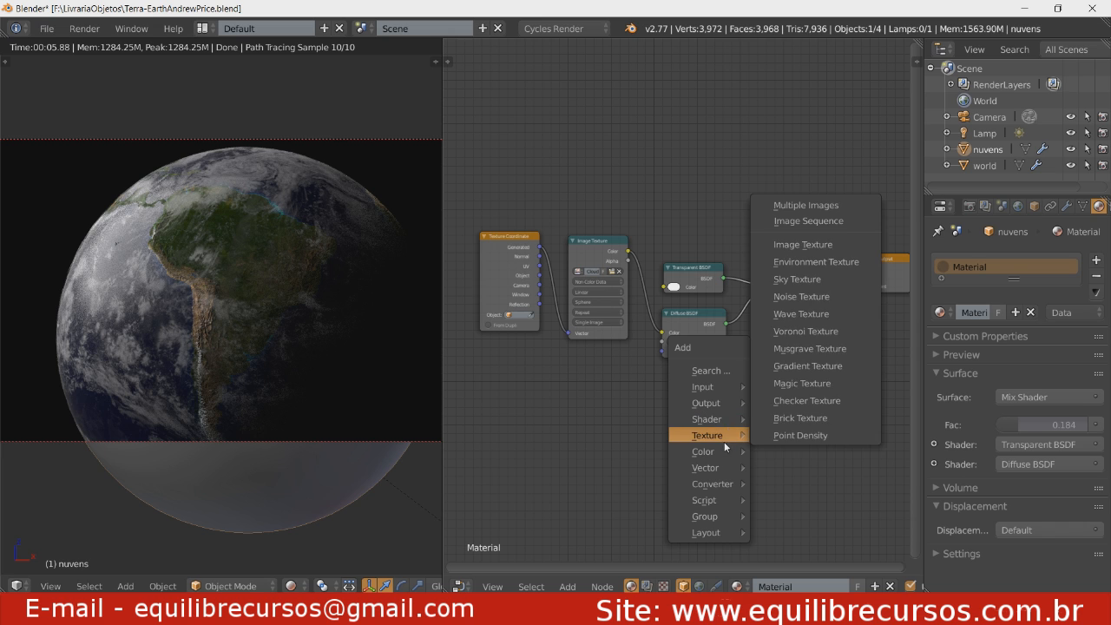
{"action": "mouse_move", "coordinate": [724, 451]}
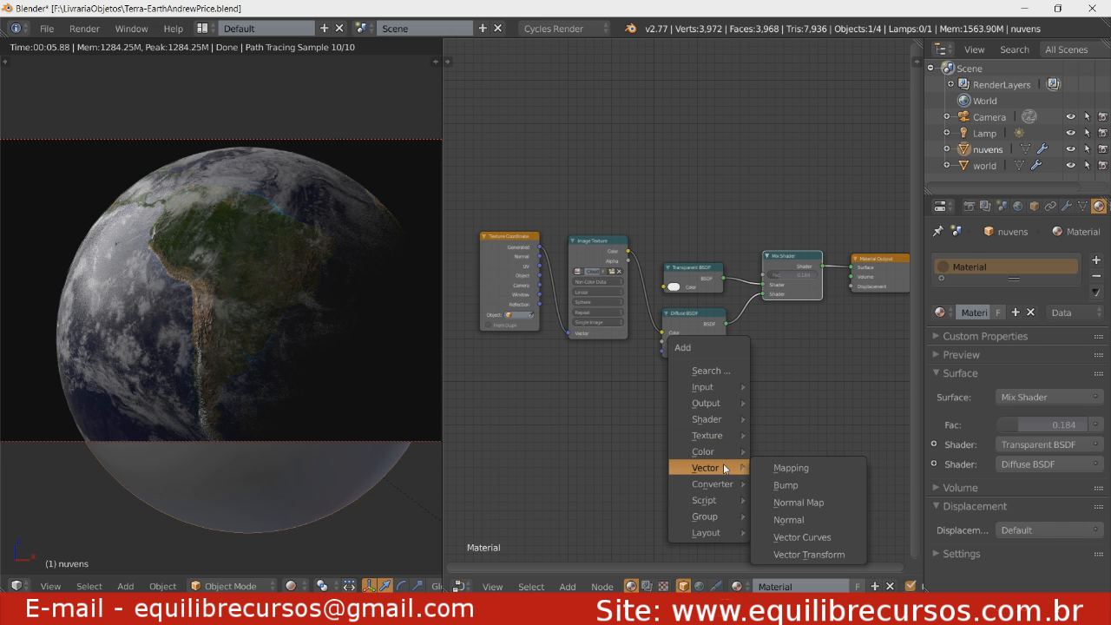
{"action": "left_click", "coordinate": [785, 486]}
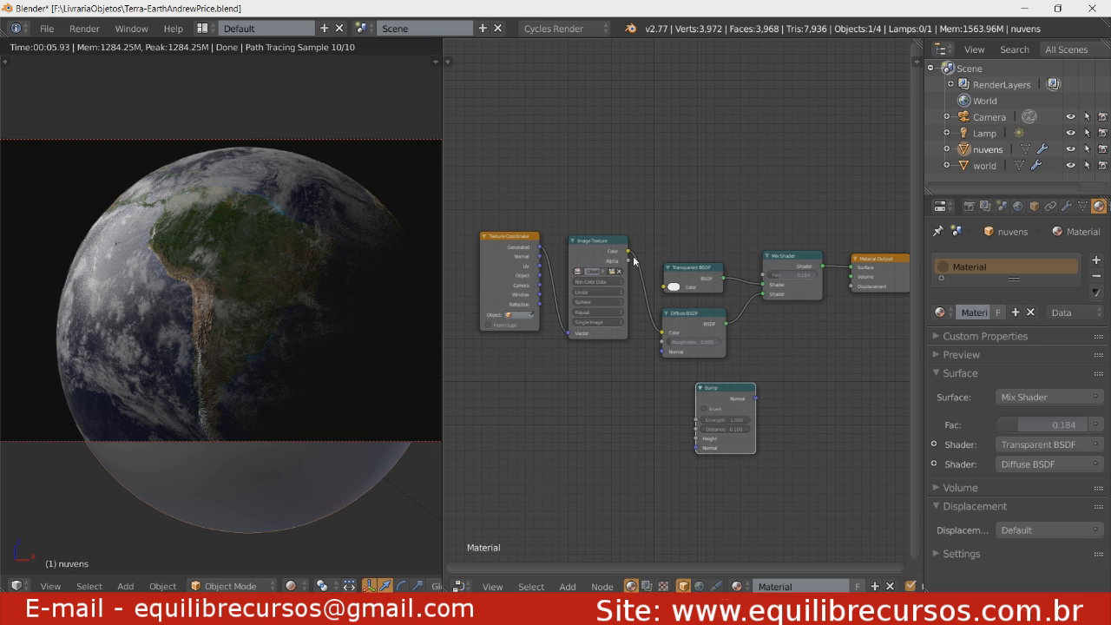
{"action": "left_click_drag", "start_coordinate": [628, 252], "coordinate": [692, 431]}
Connect the Bump node's Normal output to the Diffuse BSDF's Normal input, spacing the surrounding nodes apart to fit.
{"action": "left_click_drag", "start_coordinate": [727, 393], "coordinate": [656, 392]}
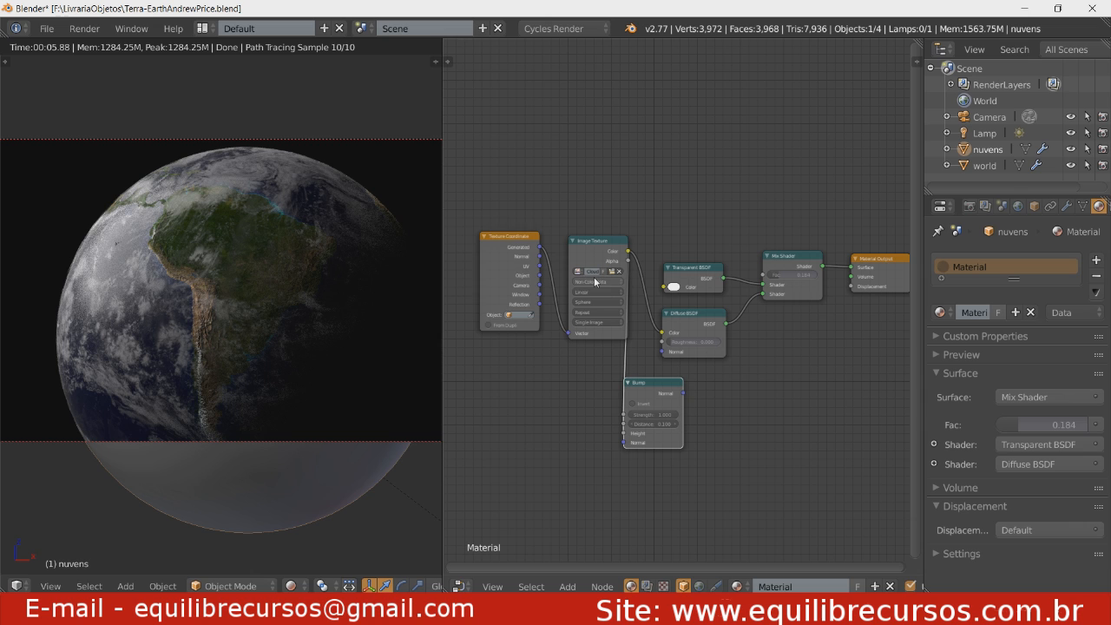
{"action": "left_click_drag", "start_coordinate": [493, 238], "coordinate": [482, 227]}
{"action": "left_click_drag", "start_coordinate": [660, 384], "coordinate": [652, 370]}
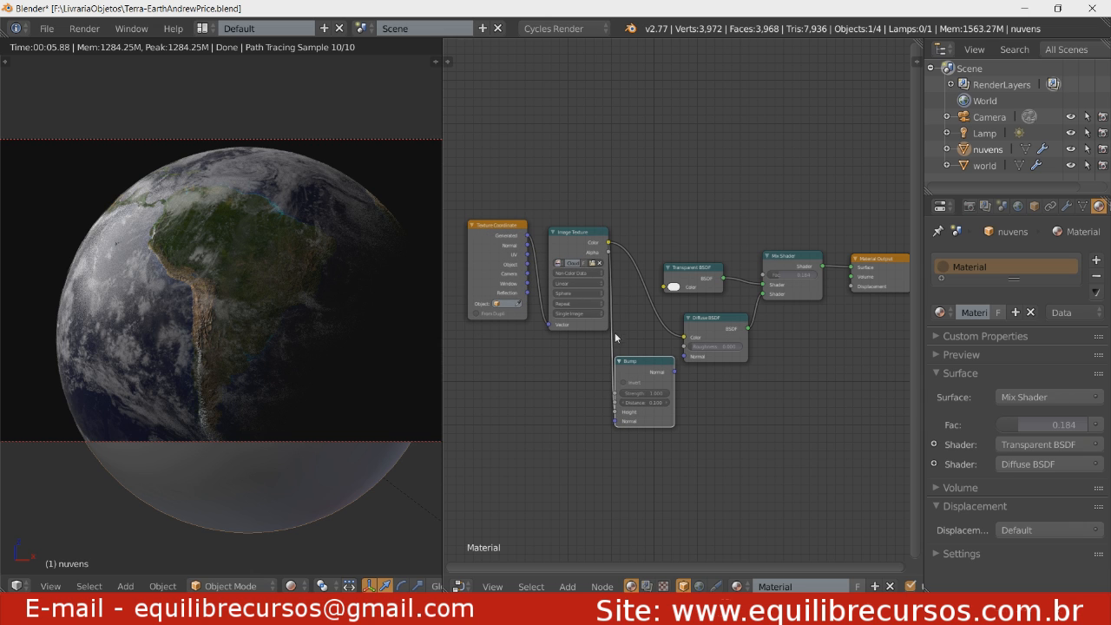
{"action": "left_click_drag", "start_coordinate": [565, 249], "coordinate": [558, 250]}
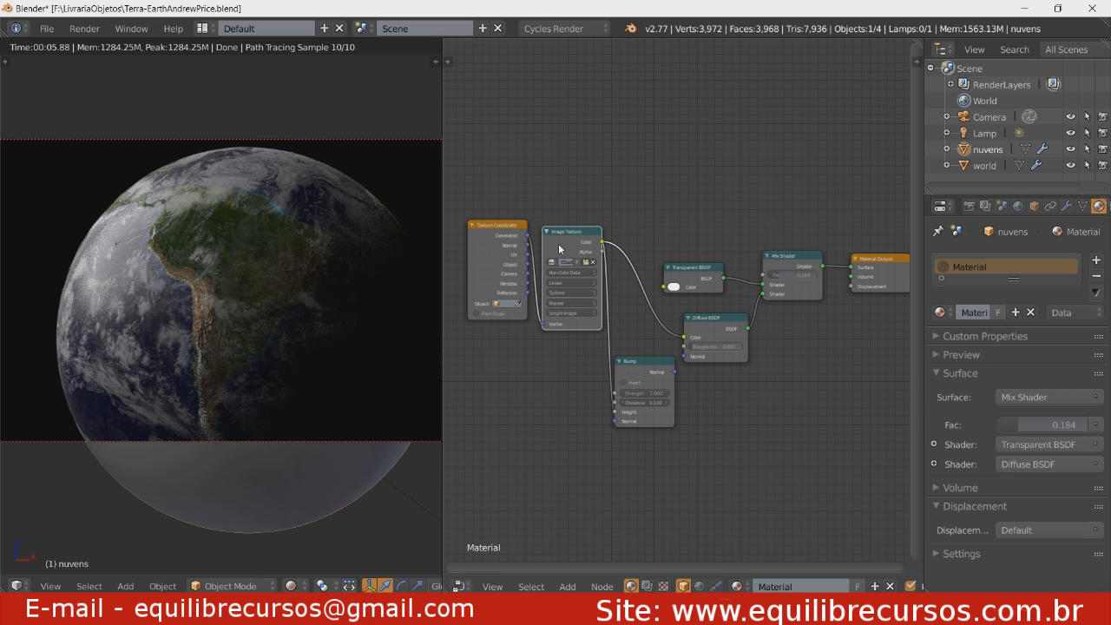
{"action": "left_click_drag", "start_coordinate": [674, 369], "coordinate": [696, 362]}
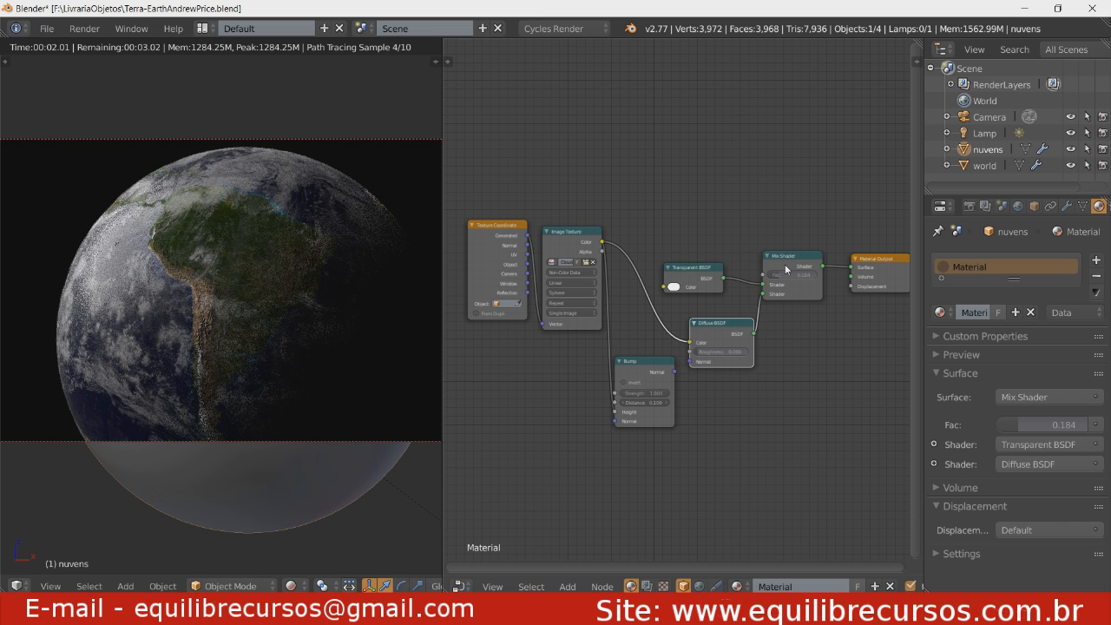
{"action": "left_click_drag", "start_coordinate": [674, 371], "coordinate": [697, 354]}
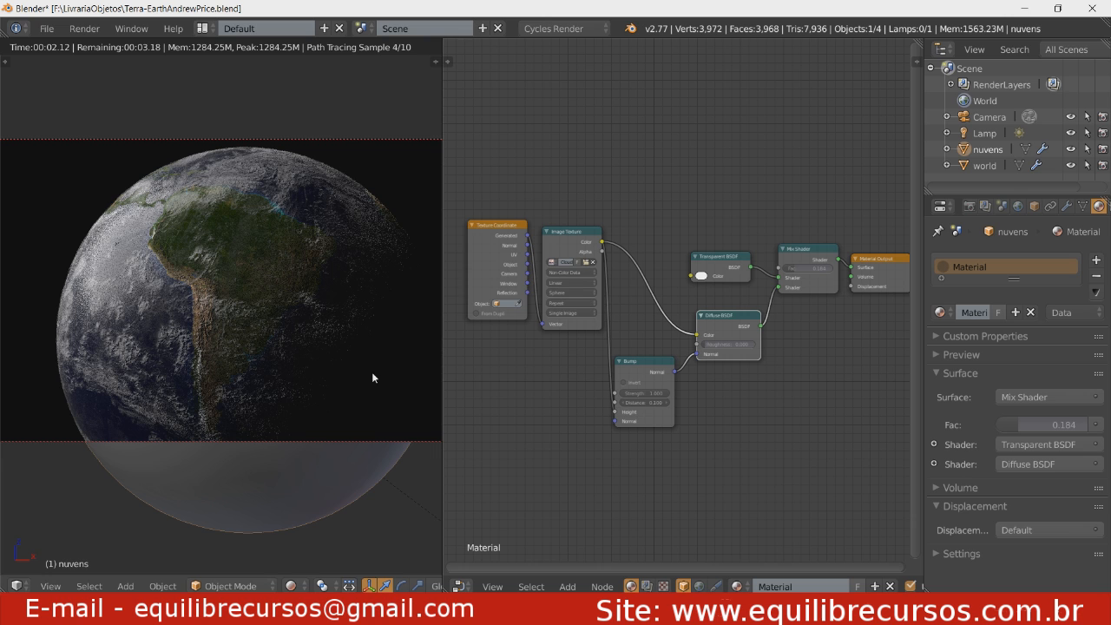
{"action": "left_click_drag", "start_coordinate": [479, 259], "coordinate": [474, 262]}
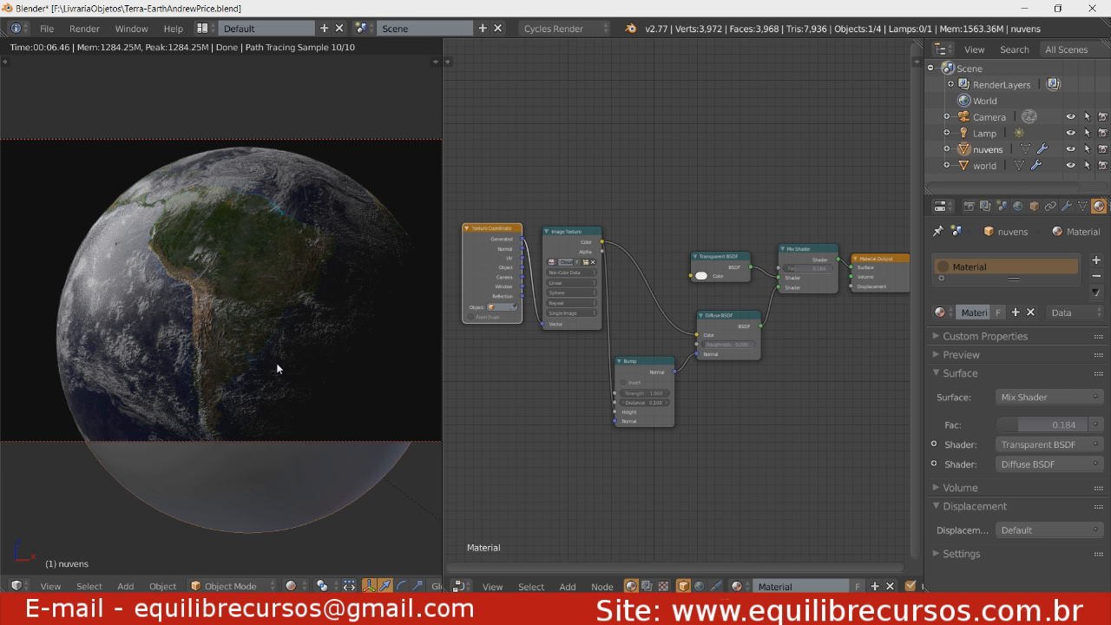
Set the Bump node's Distance to 0.04 to soften the cloud relief.
{"action": "scroll", "coordinate": [282, 338], "scroll_direction": "up", "scroll_amount": 3}
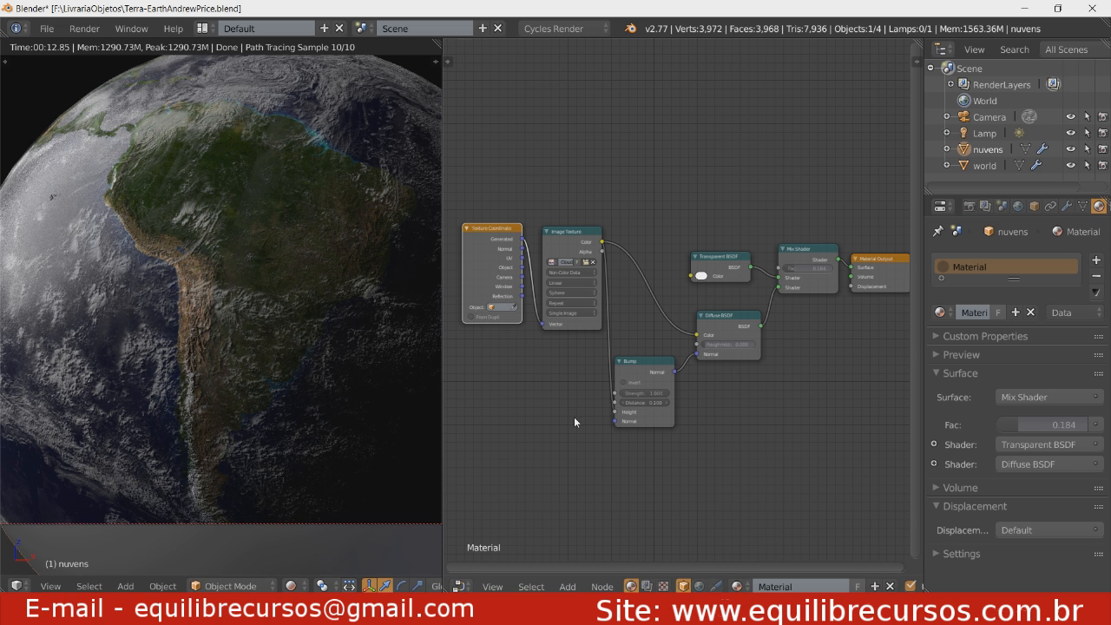
{"action": "left_click_drag", "start_coordinate": [649, 367], "coordinate": [650, 356]}
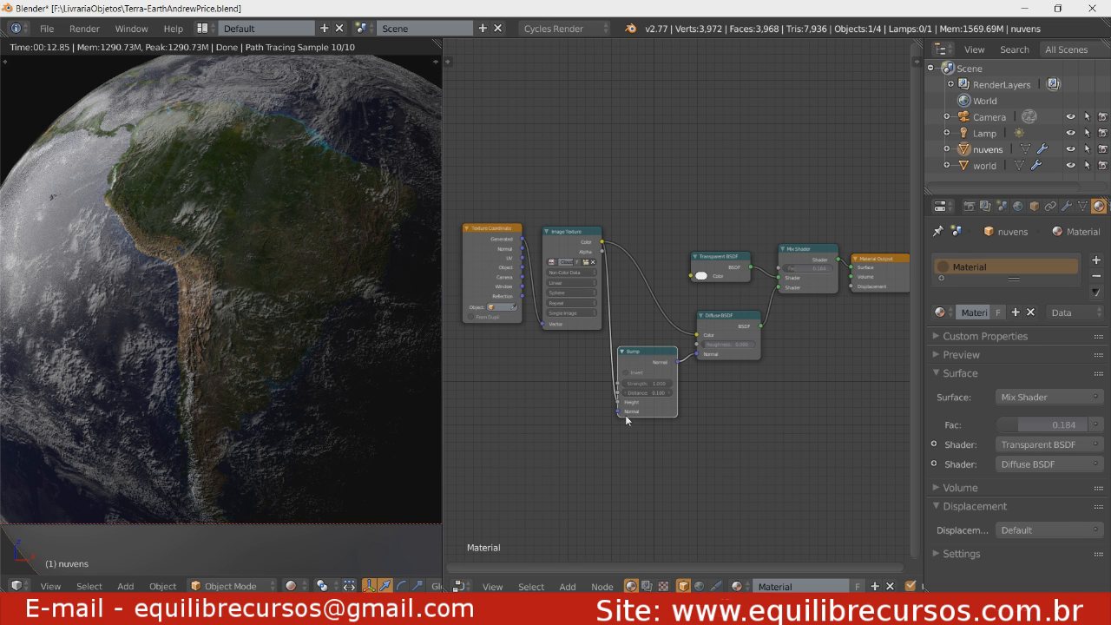
{"action": "left_click", "coordinate": [658, 391]}
{"action": "key", "text": "BackSpace"}
{"action": "type", "text": ".04"}
{"action": "key", "text": "Return"}
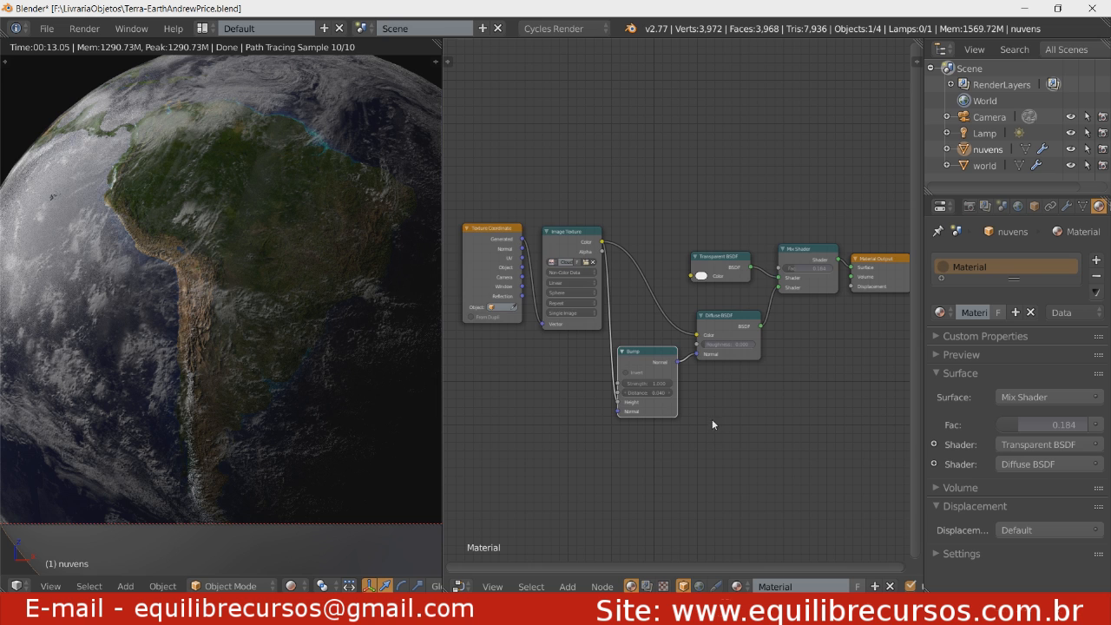
Widen the 3D viewport and enable Ambient Occlusion in the World settings.
{"action": "scroll", "coordinate": [712, 419], "scroll_direction": "down", "scroll_amount": 1}
{"action": "scroll", "coordinate": [695, 417], "scroll_direction": "down", "scroll_amount": 1}
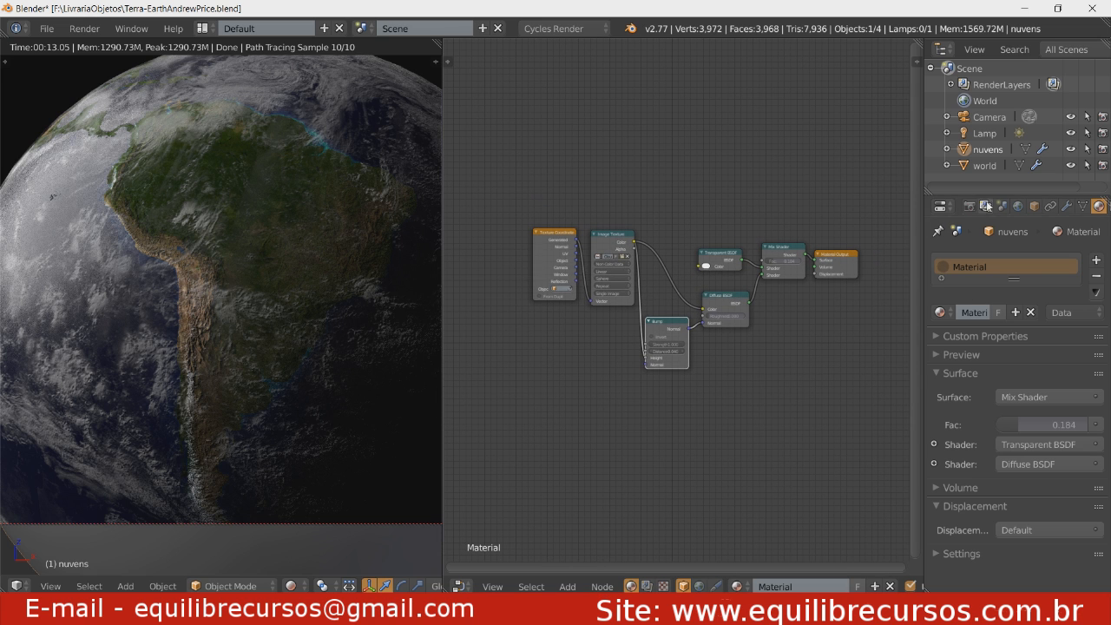
{"action": "left_click", "coordinate": [985, 134]}
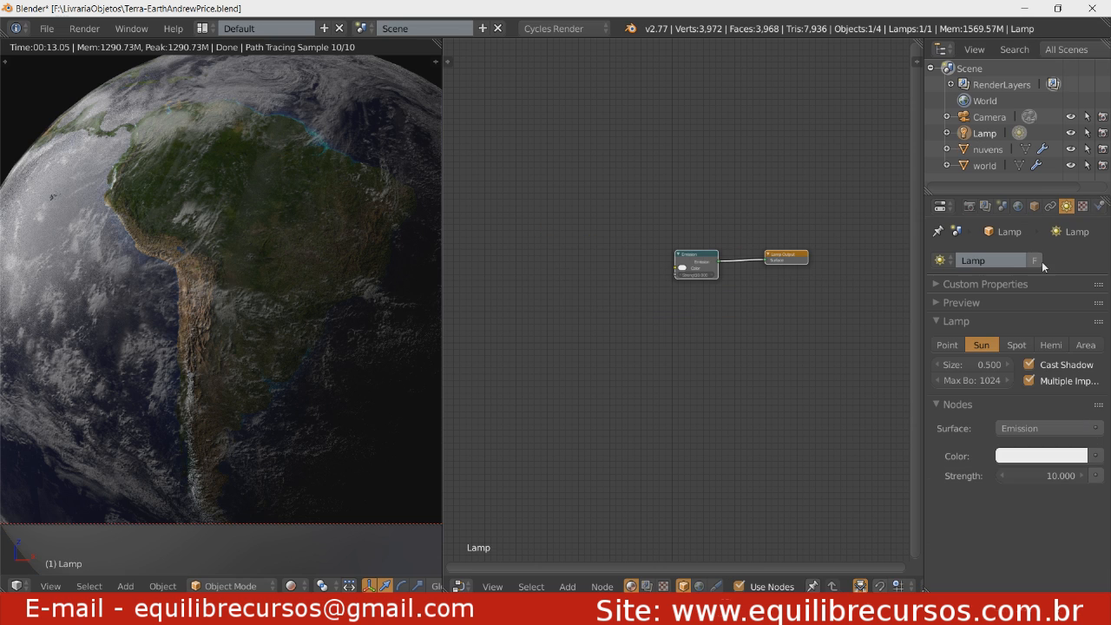
{"action": "left_click_drag", "start_coordinate": [444, 318], "coordinate": [558, 317]}
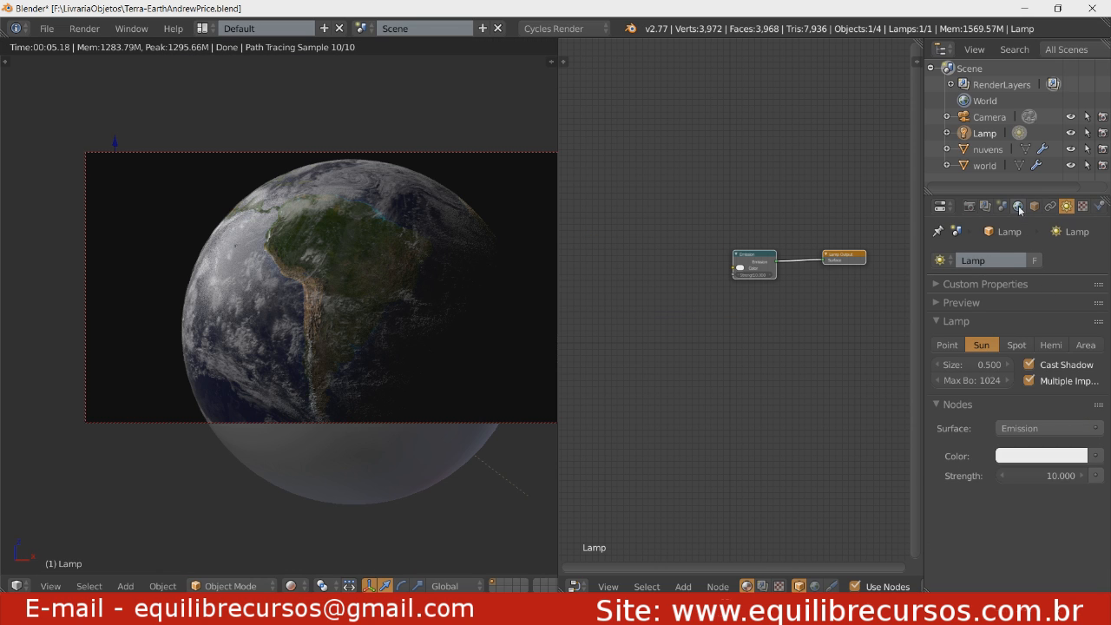
{"action": "left_click", "coordinate": [1018, 206]}
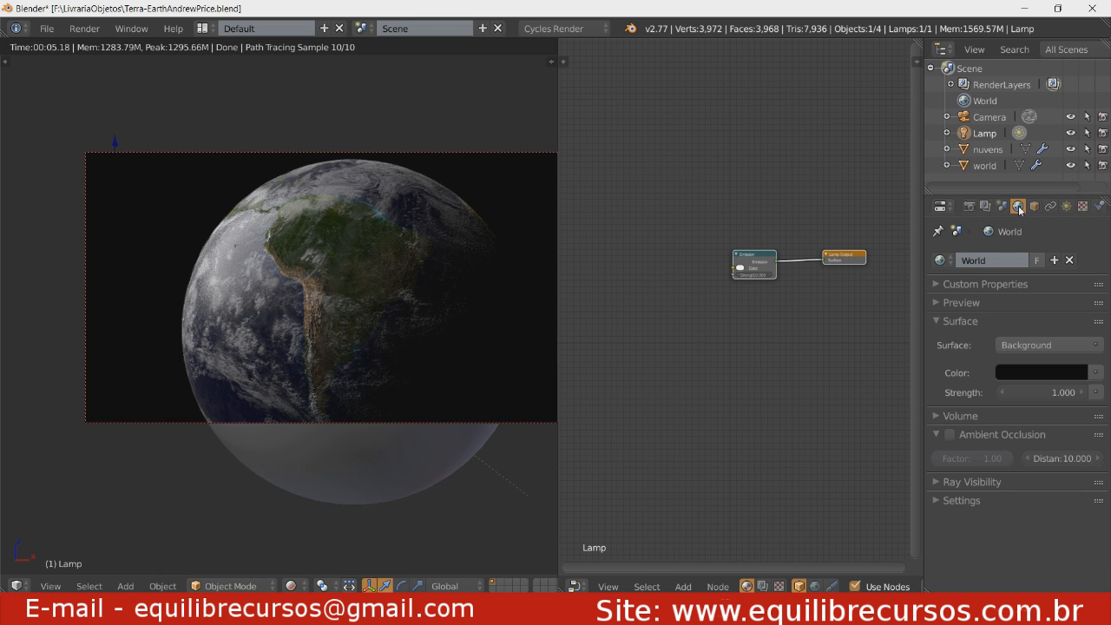
{"action": "left_click", "coordinate": [949, 435]}
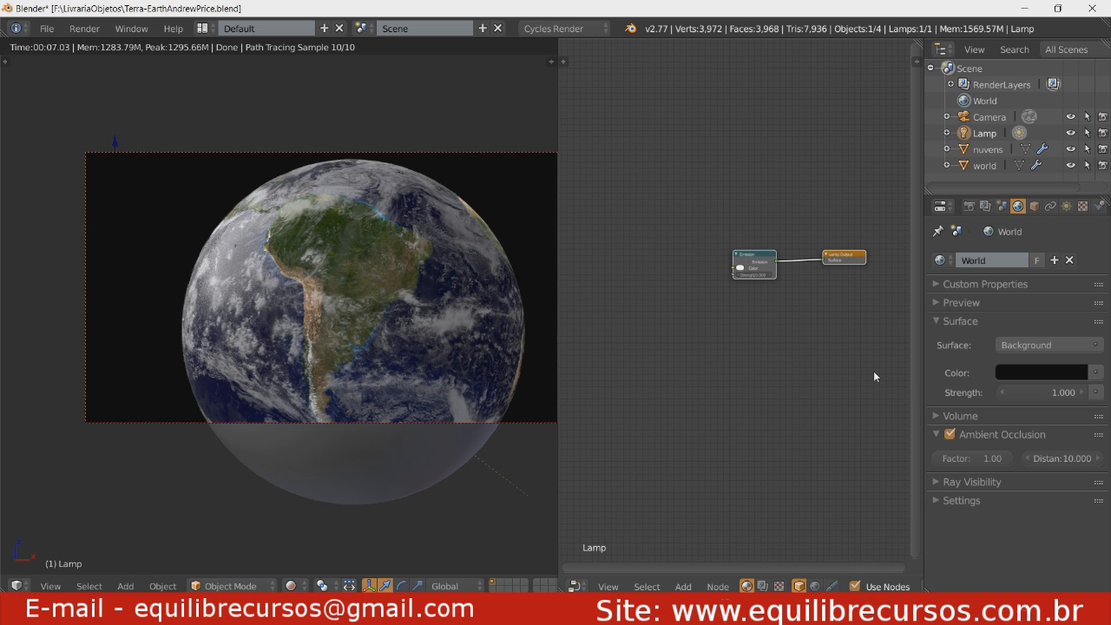
Try rotating the nuvens sphere around the Z axis in the rendered view.
{"action": "right_click", "coordinate": [384, 352]}
{"action": "middle_click_drag", "start_coordinate": [389, 339], "coordinate": [355, 296], "text": "shift"}
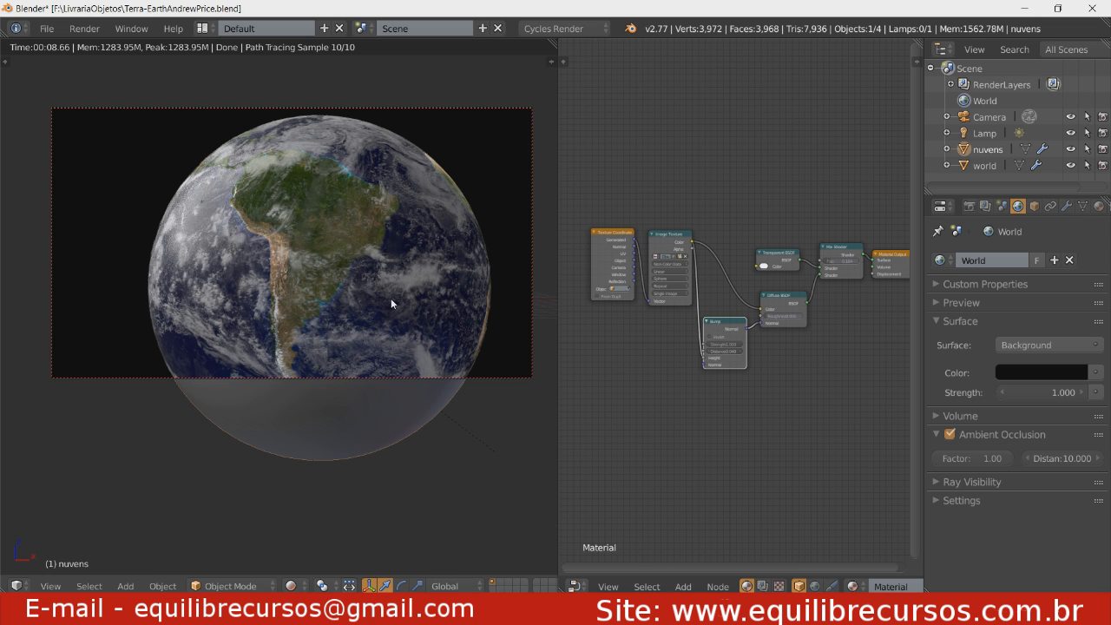
{"action": "key", "text": "r"}
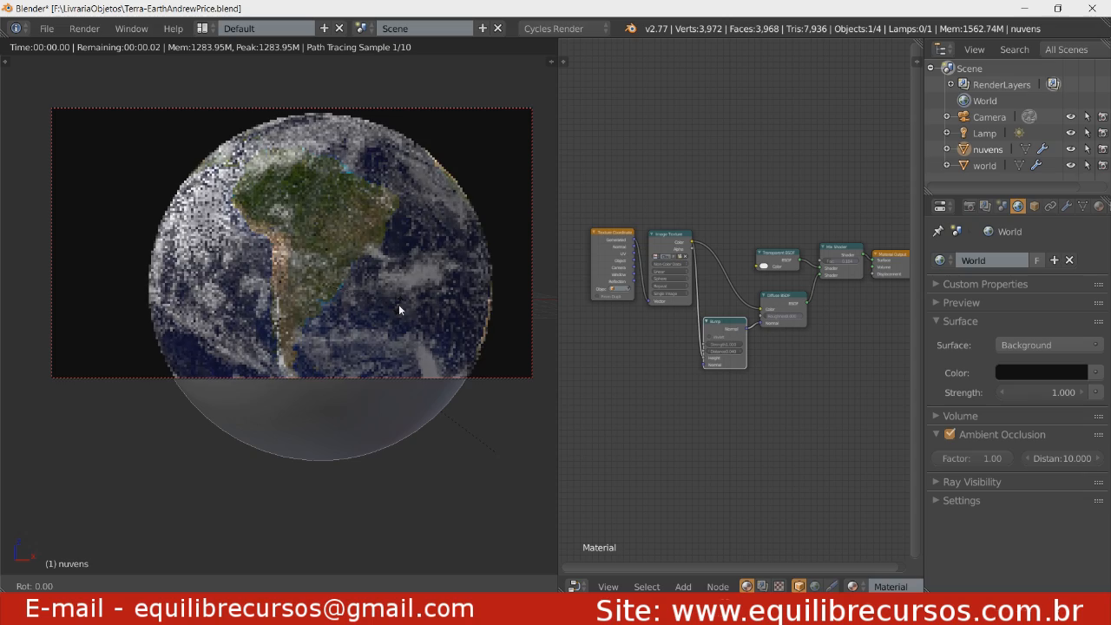
{"action": "key", "text": "z"}
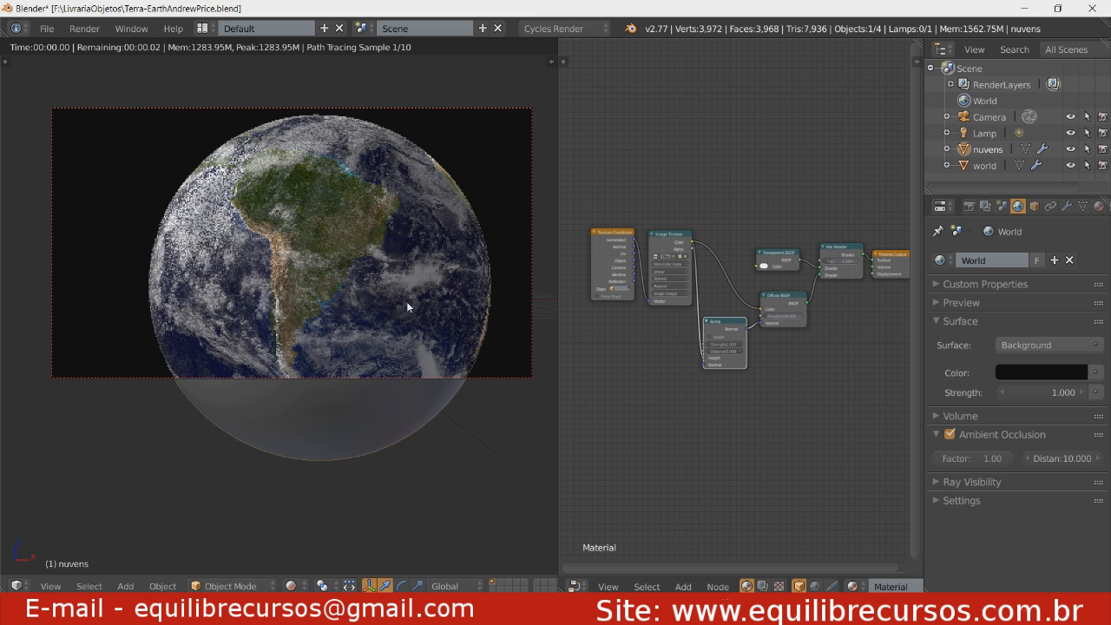
{"action": "left_click", "coordinate": [406, 301]}
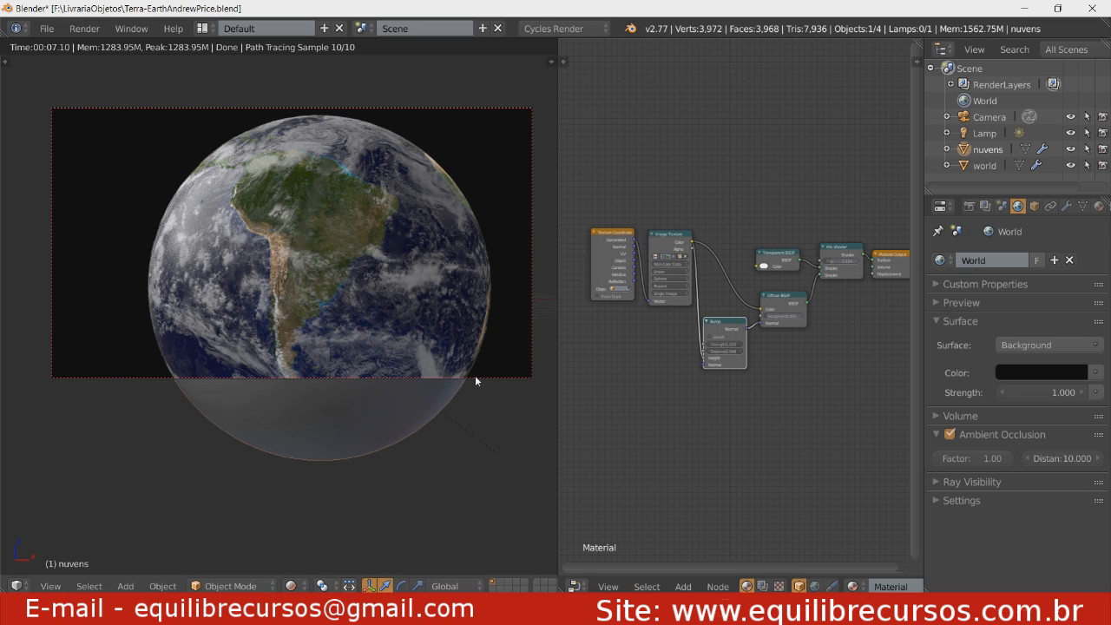
Duplicate the nuvens sphere in place with the viewport in Solid shading.
{"action": "key", "text": "shift+z"}
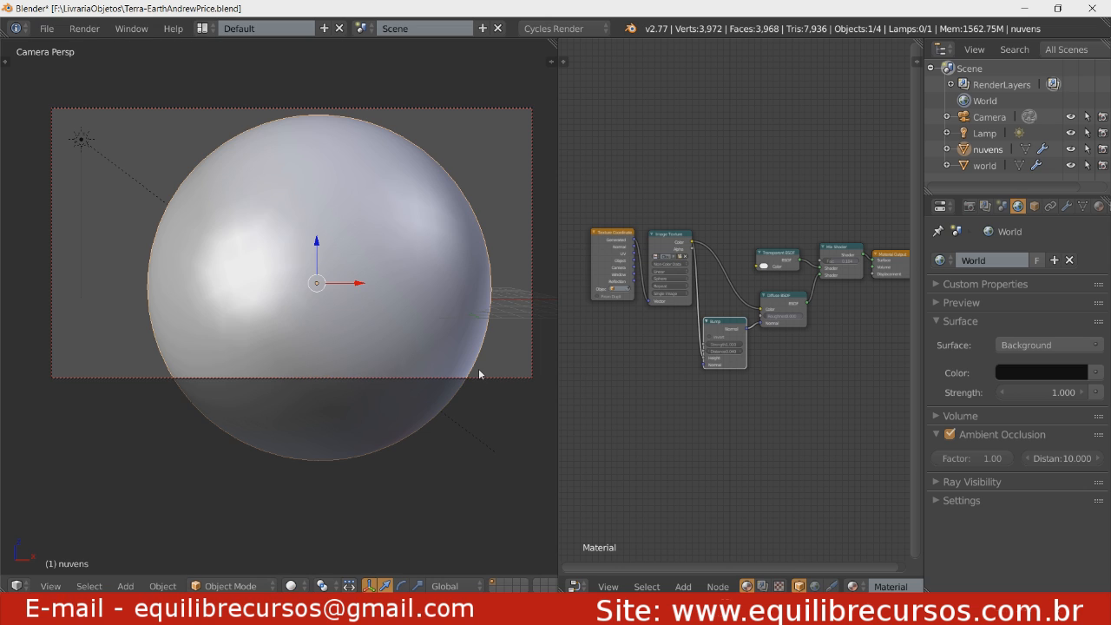
{"action": "right_click", "coordinate": [427, 250]}
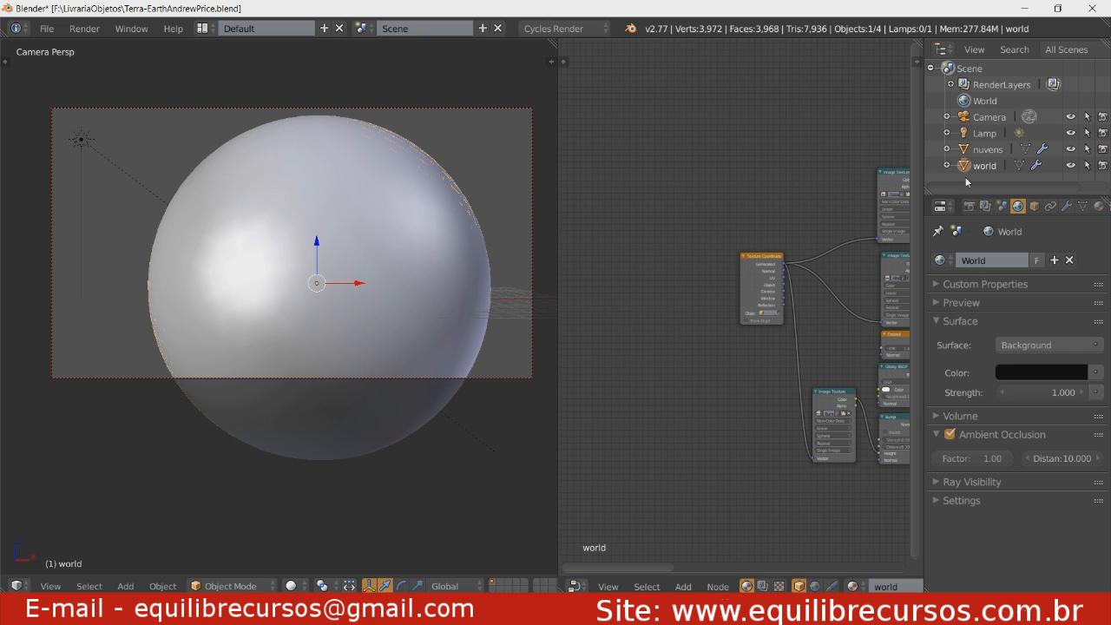
{"action": "left_click", "coordinate": [989, 151]}
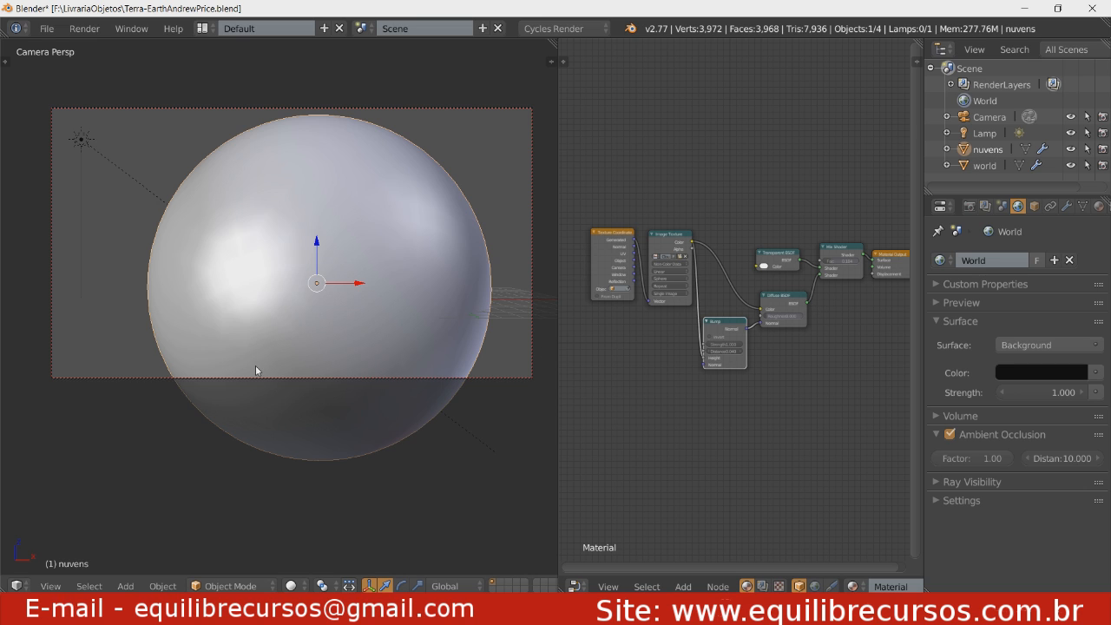
{"action": "key", "text": "shift+d"}
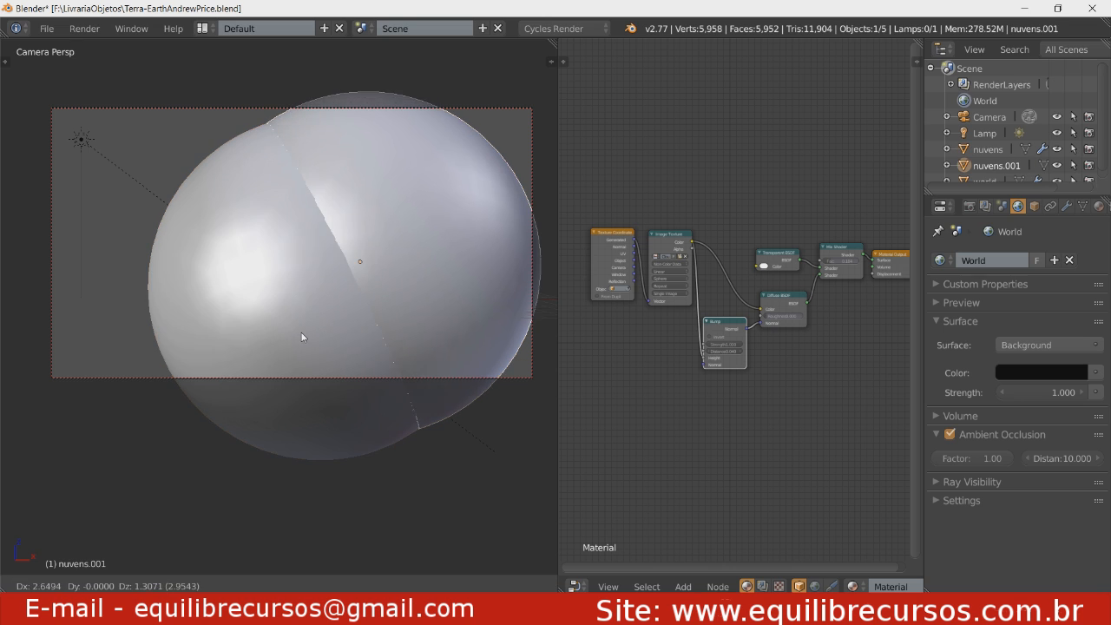
{"action": "right_click", "coordinate": [285, 337]}
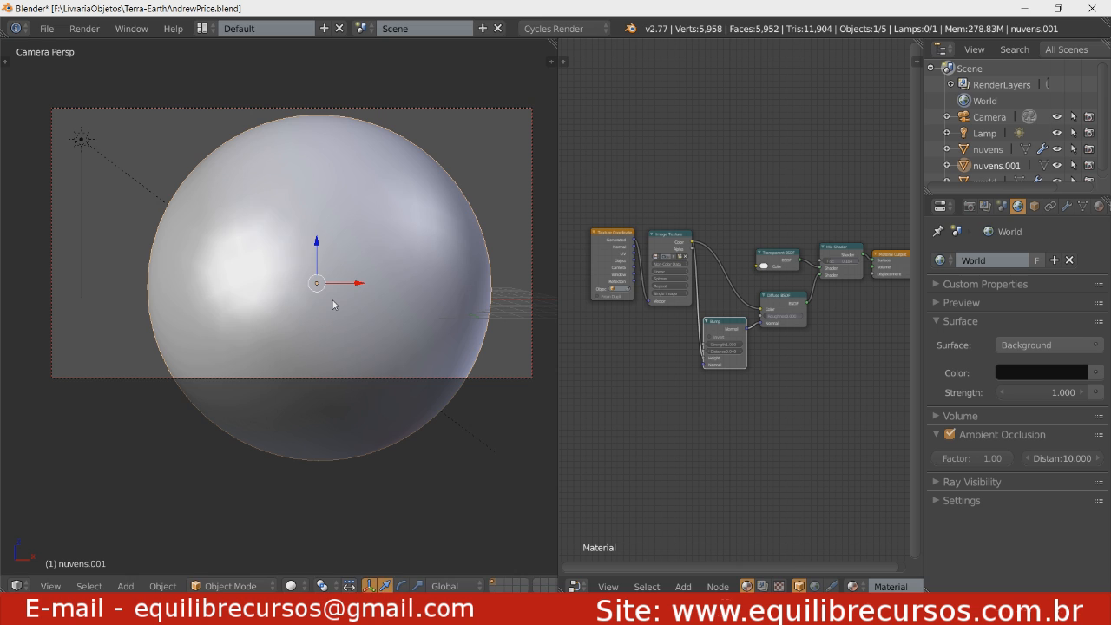
Scale the duplicated cloud sphere uniformly by 1.005 and rename it atmo.
{"action": "type", "text": "s1"}
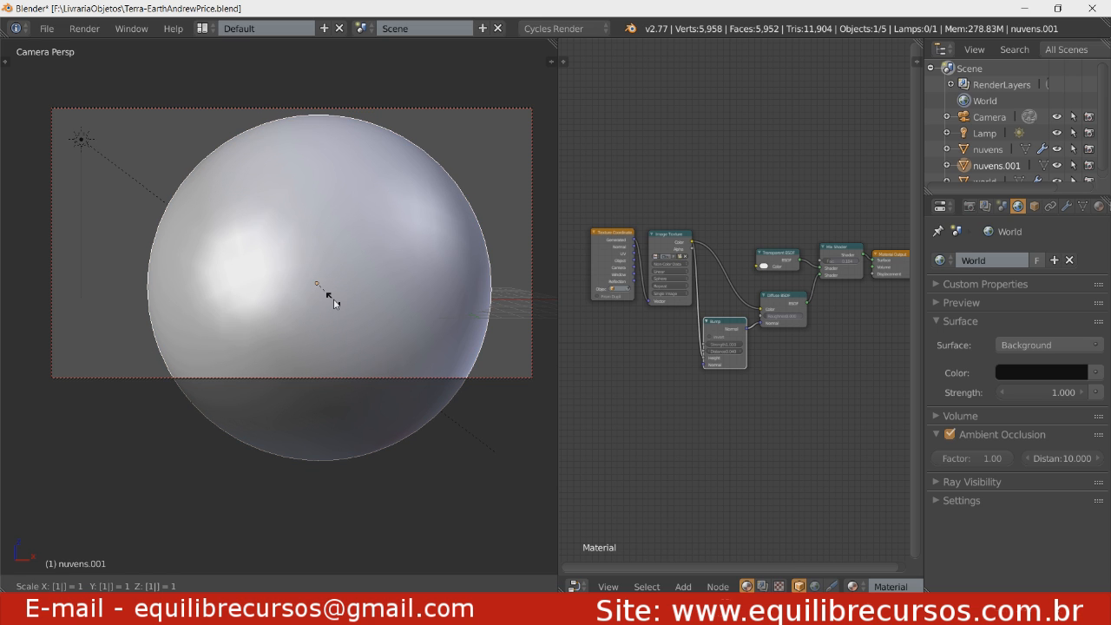
{"action": "type", "text": ".005"}
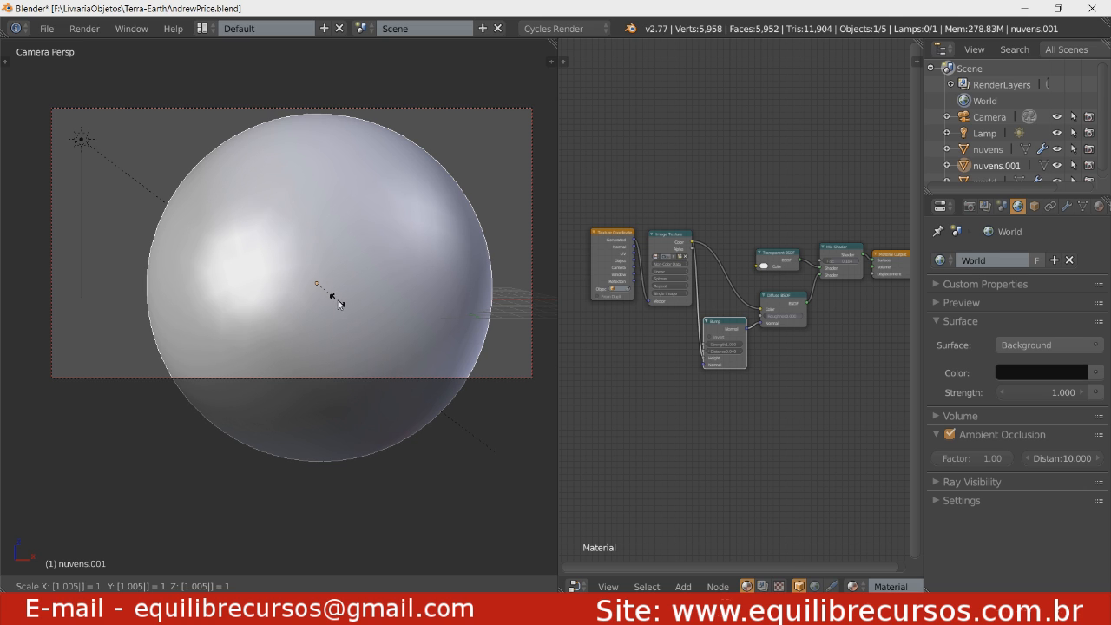
{"action": "key", "text": "Return"}
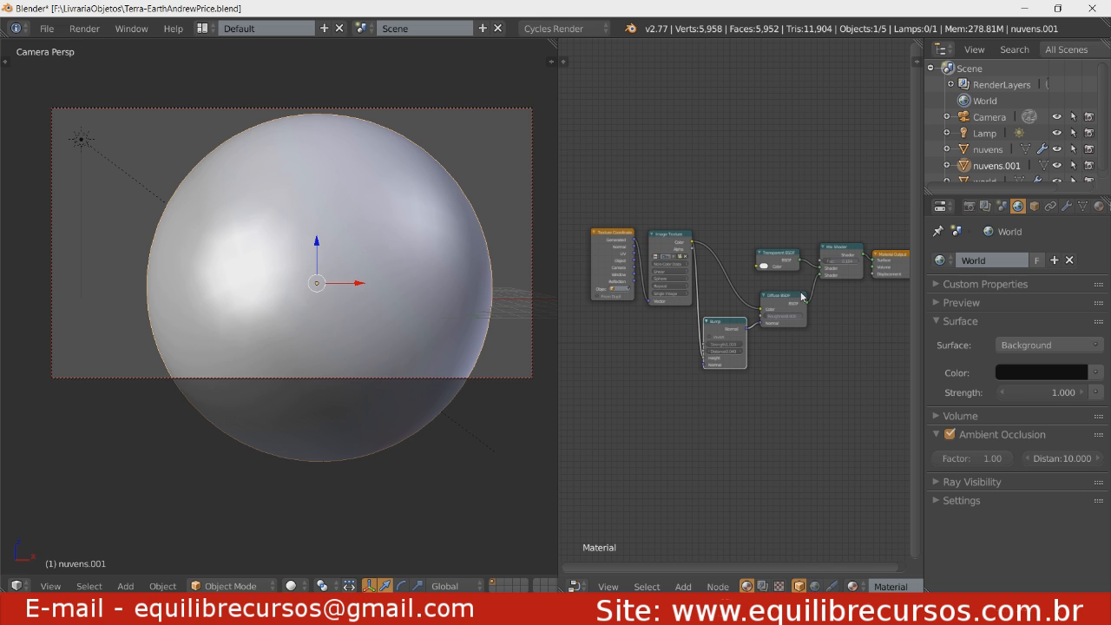
{"action": "double_click", "coordinate": [995, 167]}
{"action": "type", "text": "a"}
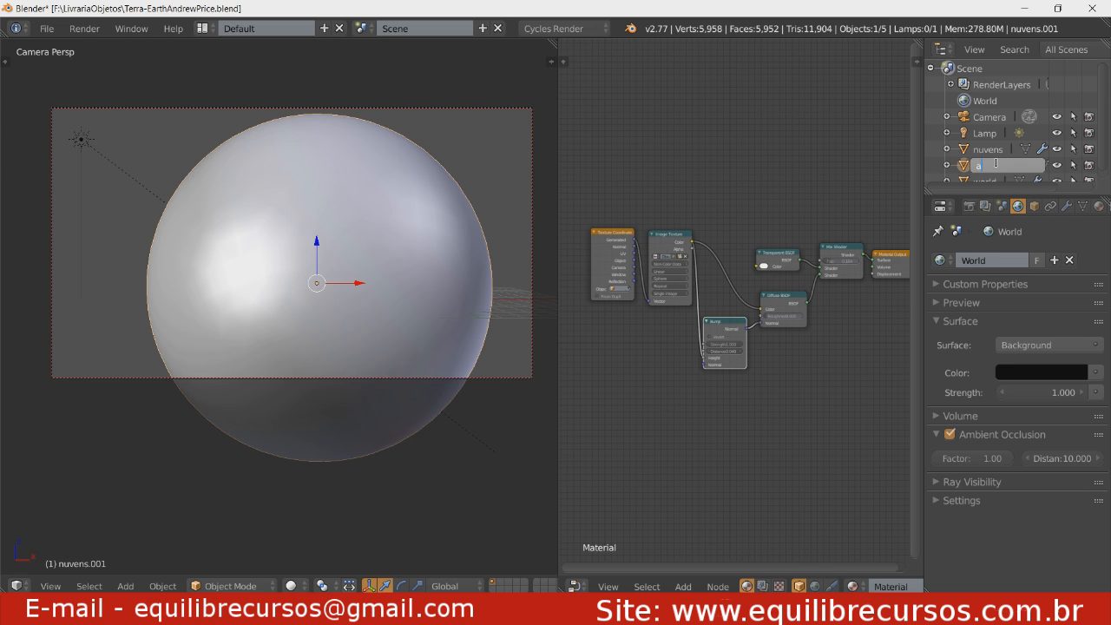
{"action": "type", "text": "tmo"}
{"action": "key", "text": "Return"}
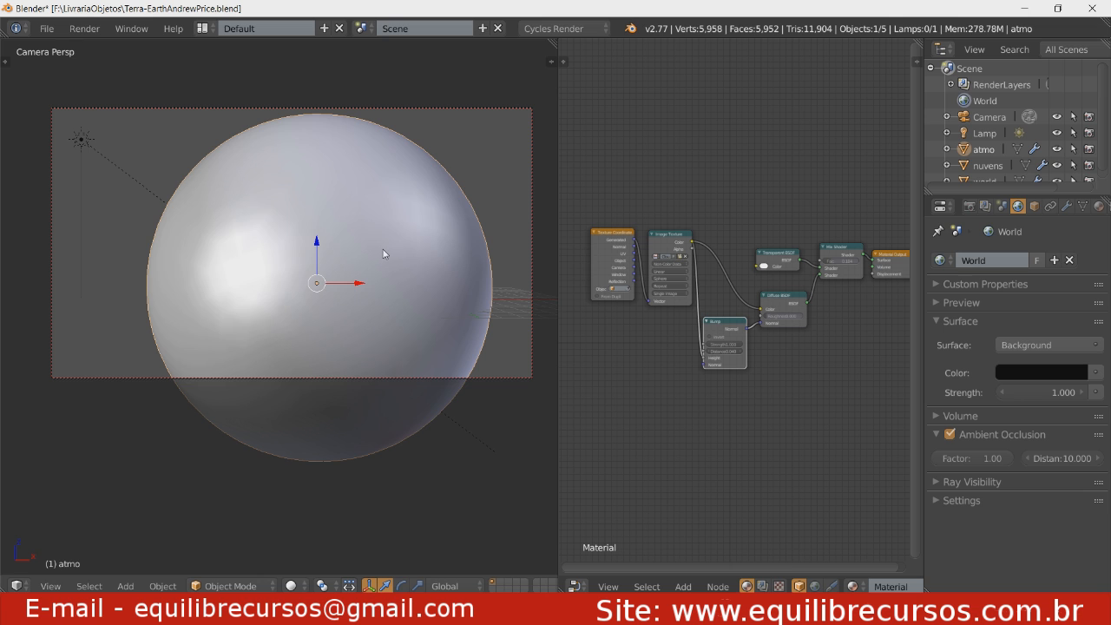
Return the viewport to Rendered shading and add a second, empty material slot to the atmo sphere.
{"action": "key", "text": "shift+z"}
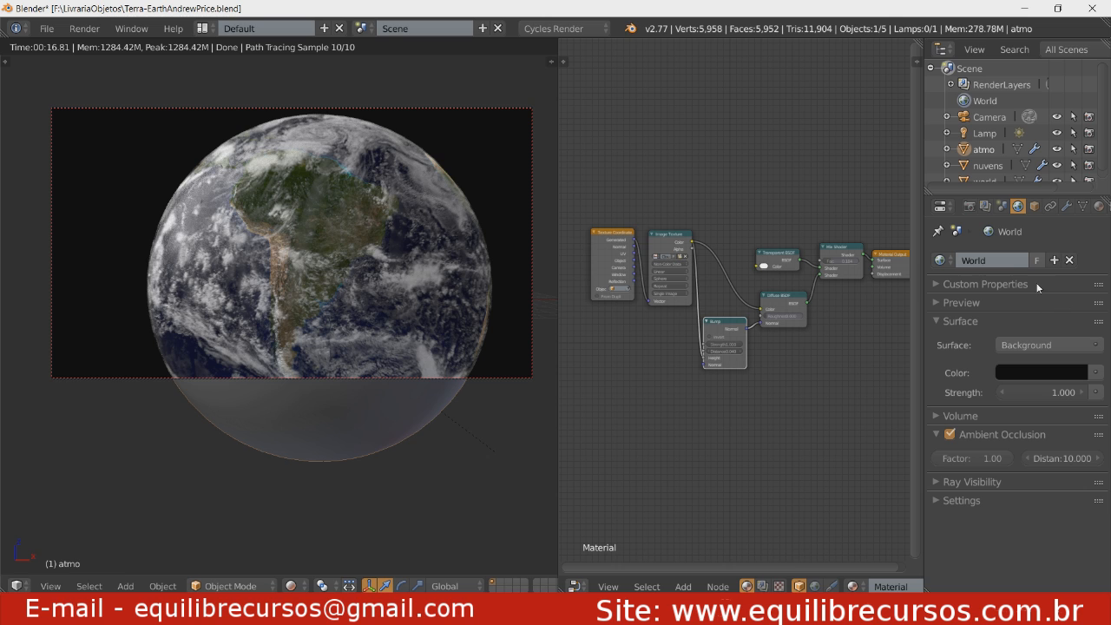
{"action": "left_click", "coordinate": [1099, 207]}
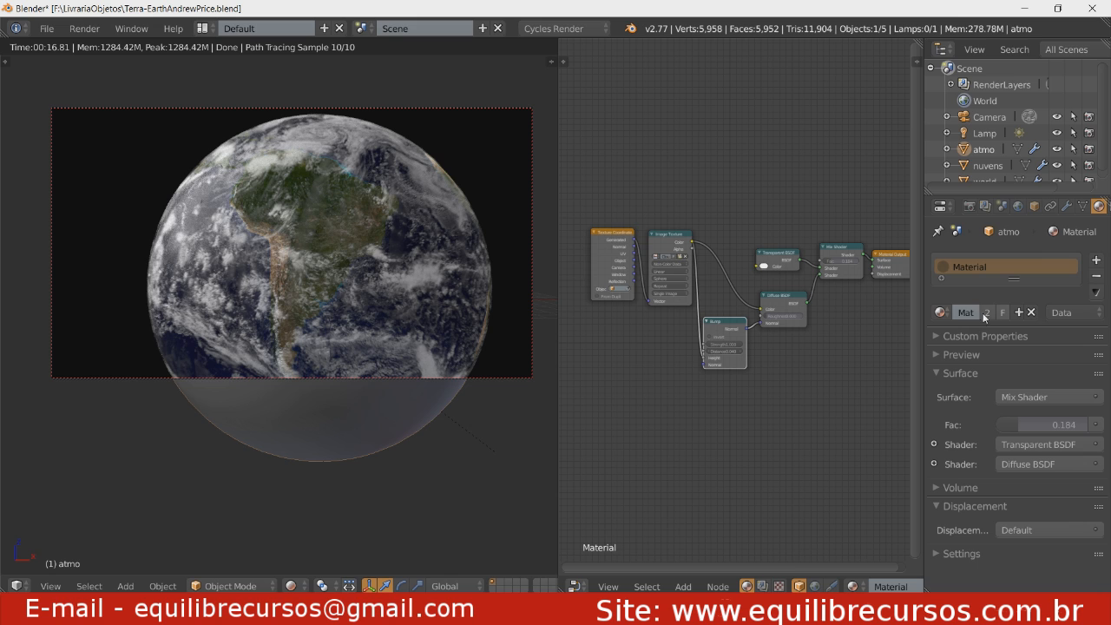
{"action": "left_click", "coordinate": [1097, 262]}
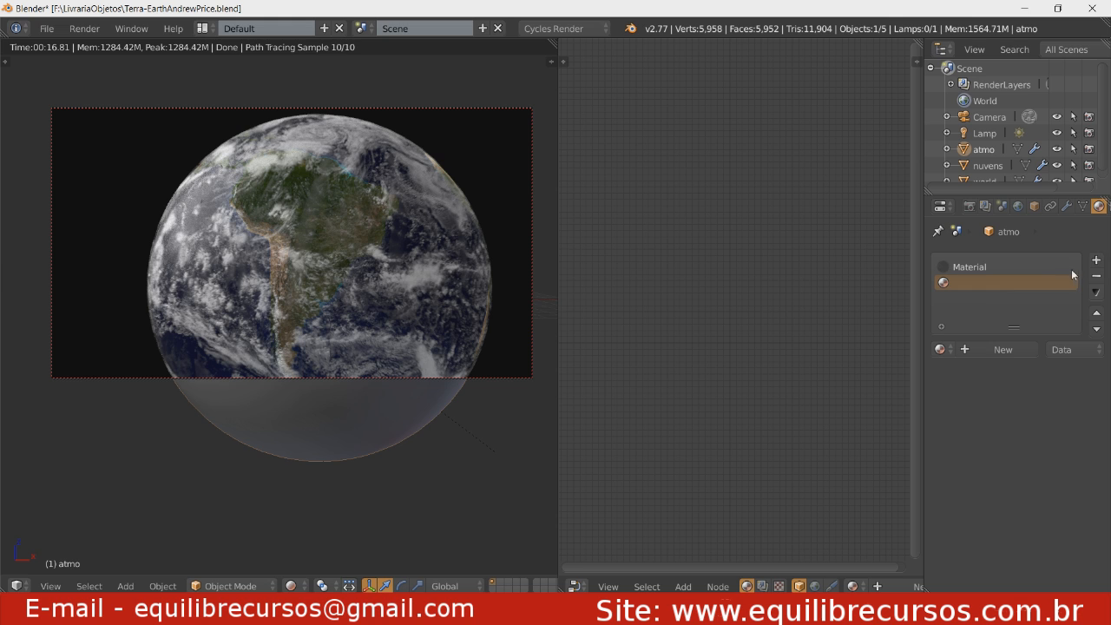
Remove the inherited cloud material slot from the atmo sphere and apply its scale with the viewport in Solid shading.
{"action": "left_click", "coordinate": [996, 265]}
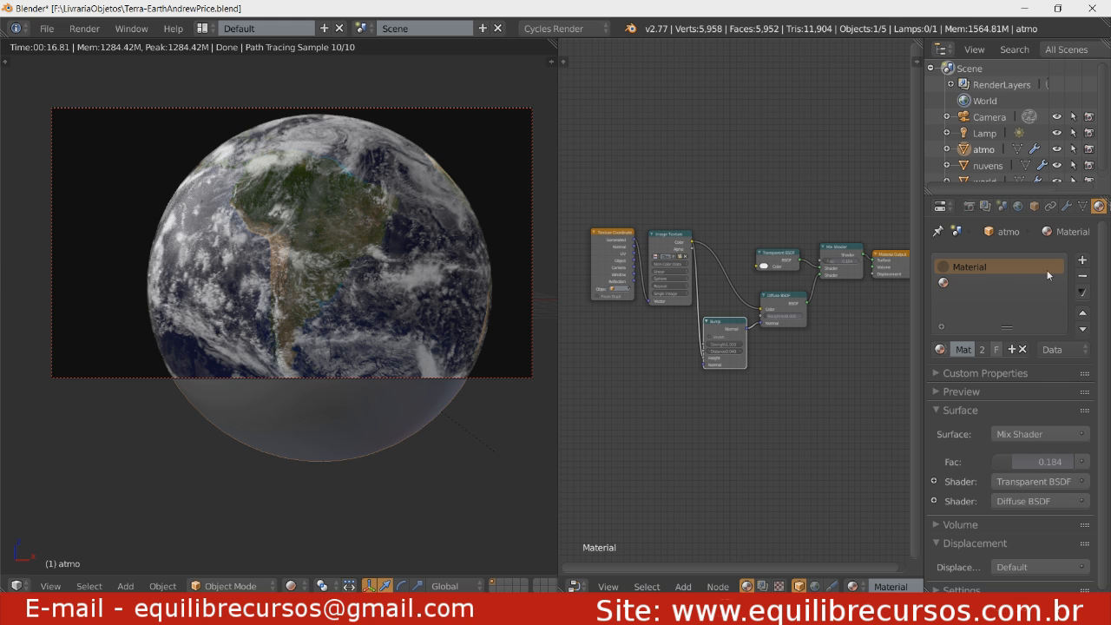
{"action": "left_click", "coordinate": [1082, 276]}
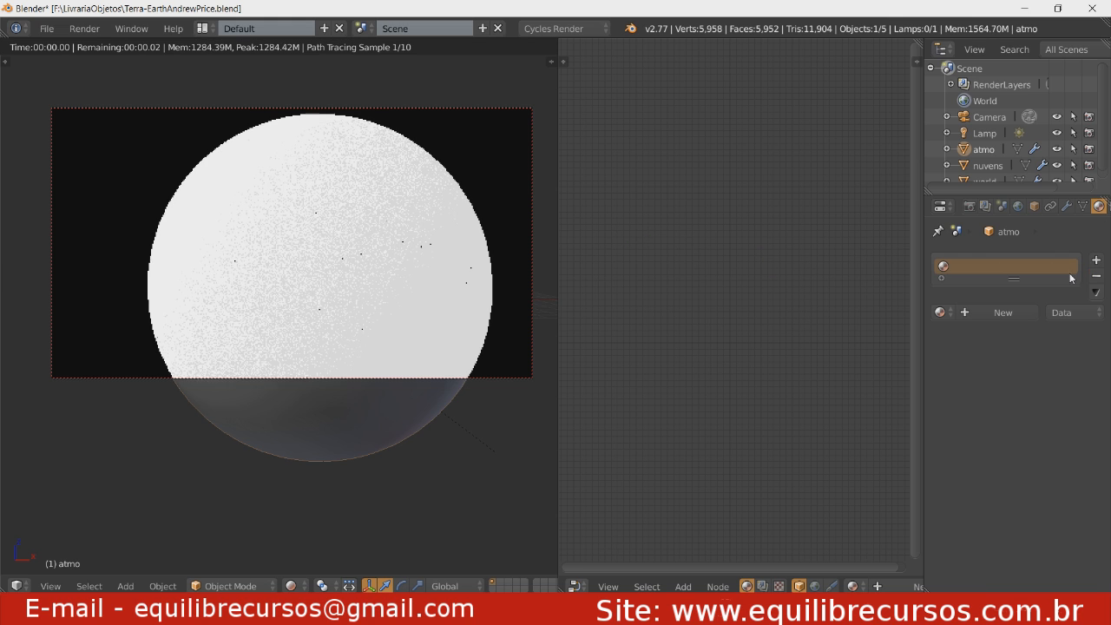
{"action": "key", "text": "shift+z"}
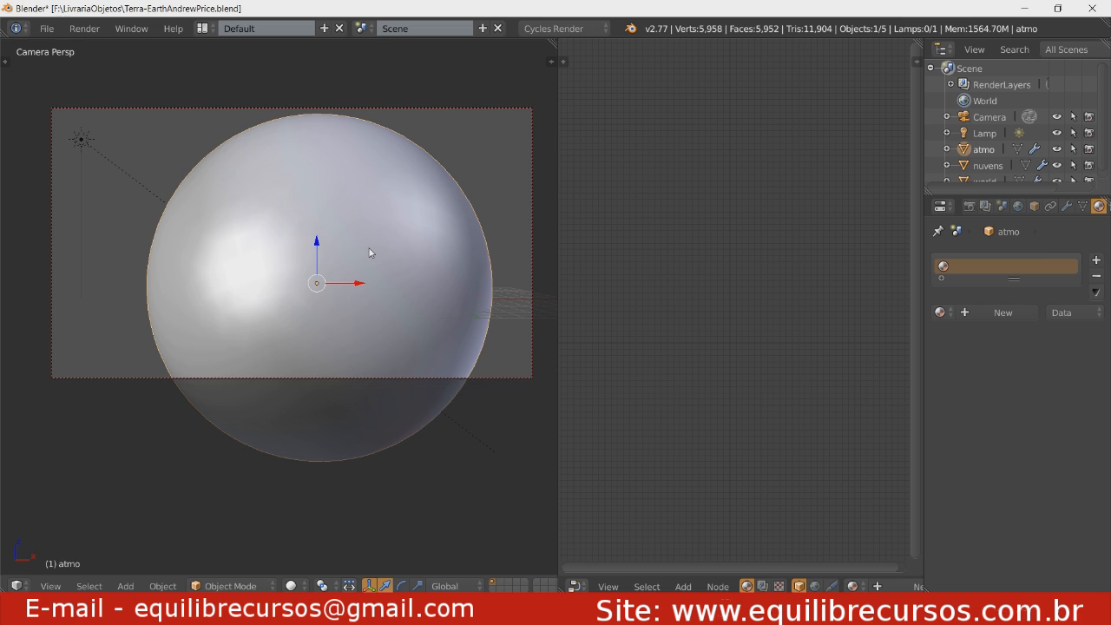
{"action": "key", "text": "ctrl+a"}
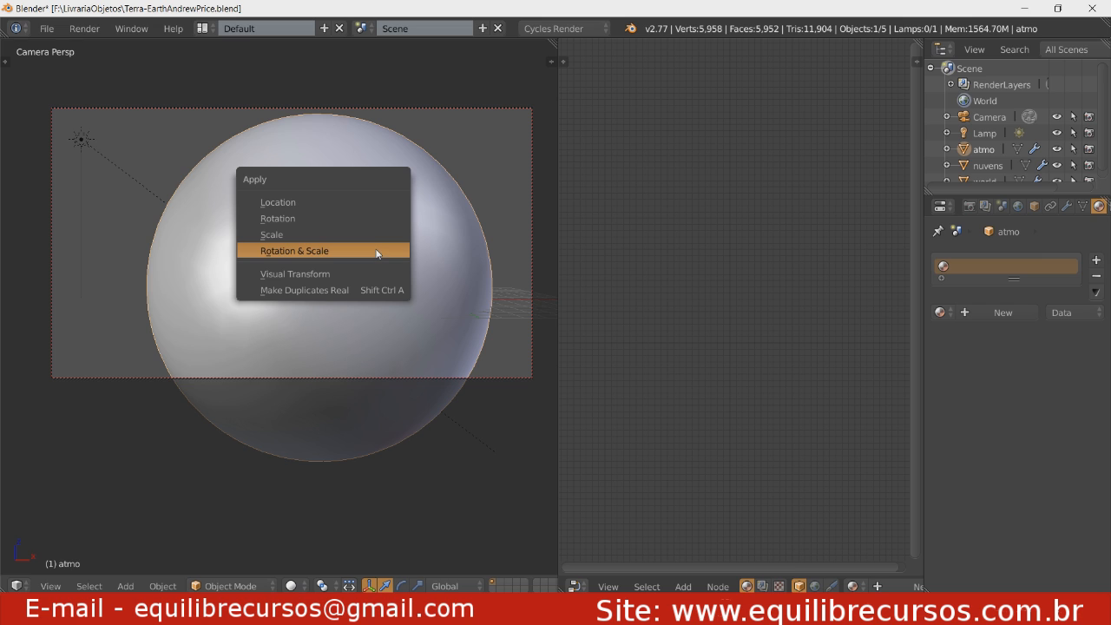
{"action": "left_click", "coordinate": [279, 234]}
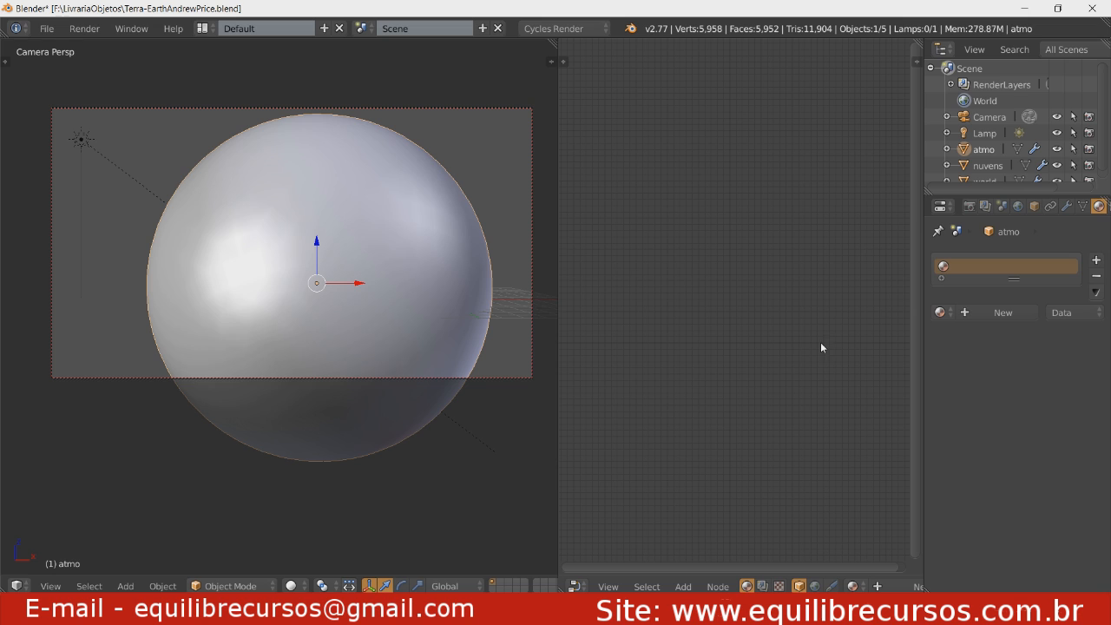
Create a new material on atmo and insert a Mix Shader between the Diffuse BSDF and the Material Output.
{"action": "left_click", "coordinate": [999, 314]}
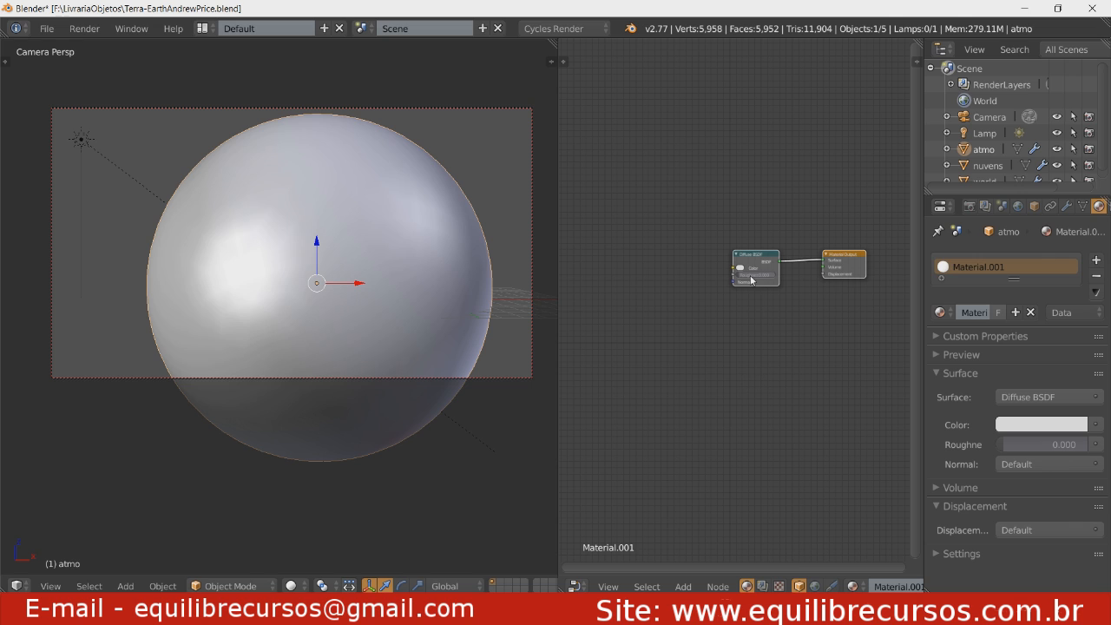
{"action": "left_click_drag", "start_coordinate": [752, 279], "coordinate": [702, 269]}
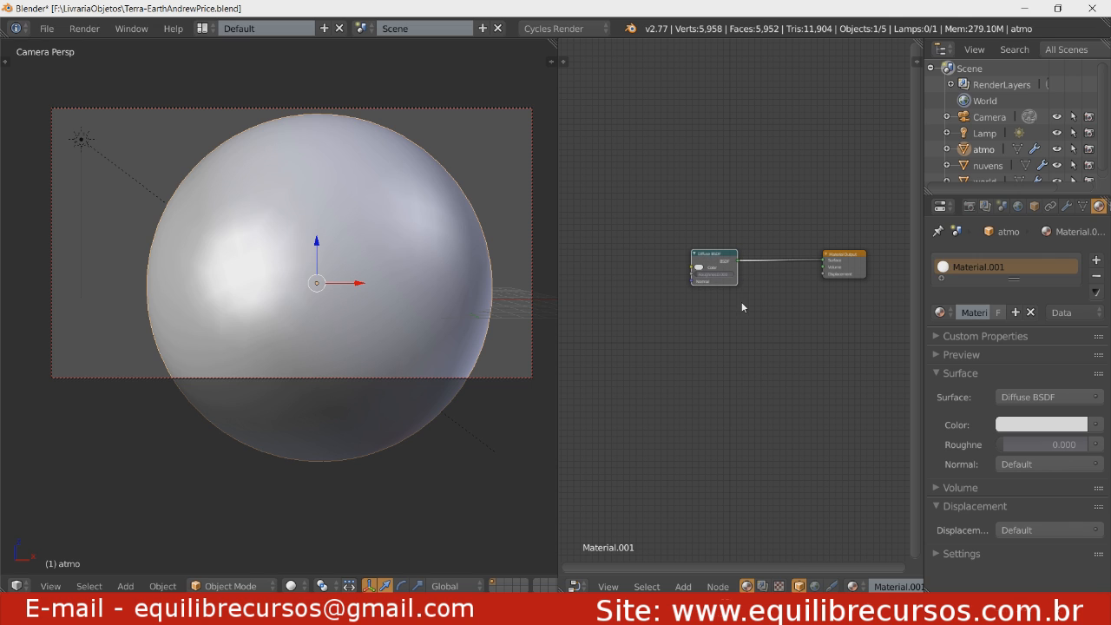
{"action": "key", "text": "shift+a"}
{"action": "mouse_move", "coordinate": [743, 236]}
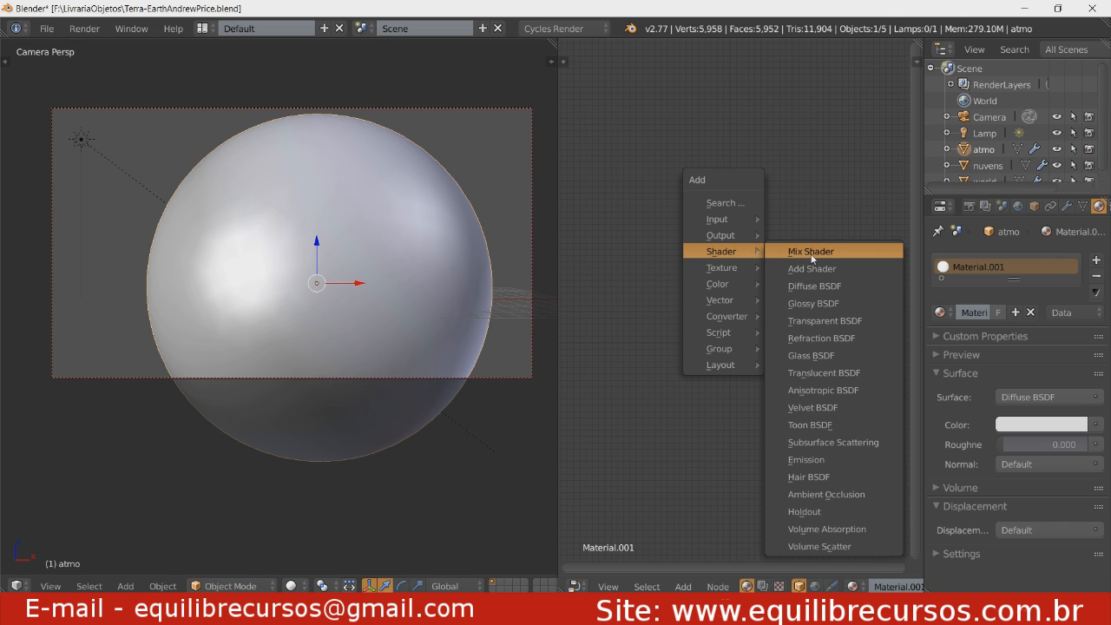
{"action": "left_click", "coordinate": [811, 252]}
{"action": "left_click", "coordinate": [760, 257]}
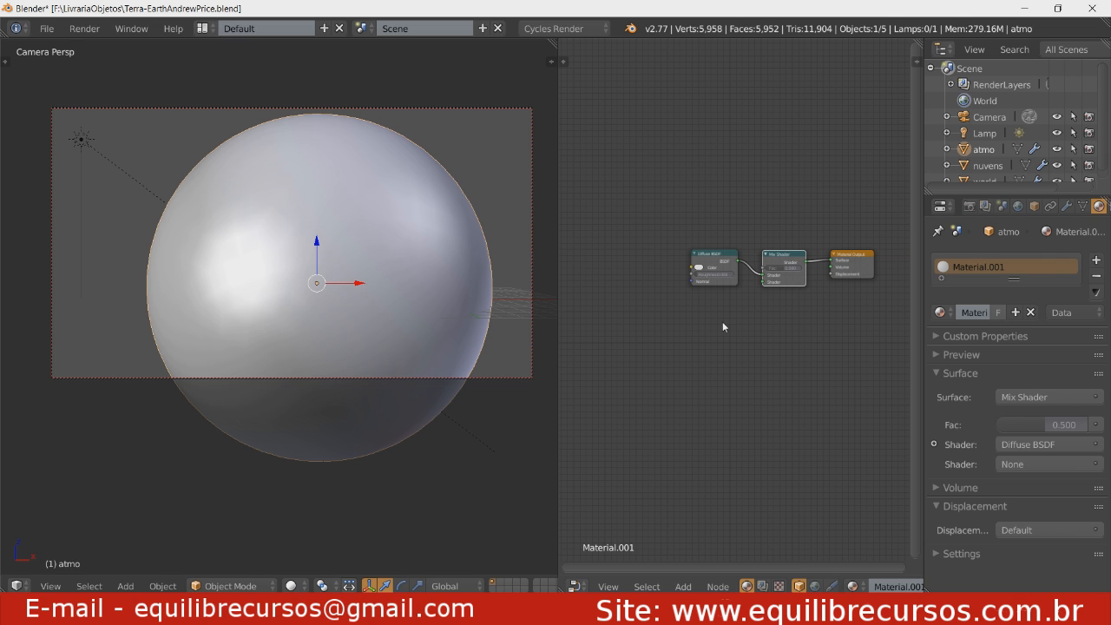
Add a Transparent BSDF above the Diffuse BSDF and mix it as the first shader, with Diffuse as the second.
{"action": "key", "text": "shift+a"}
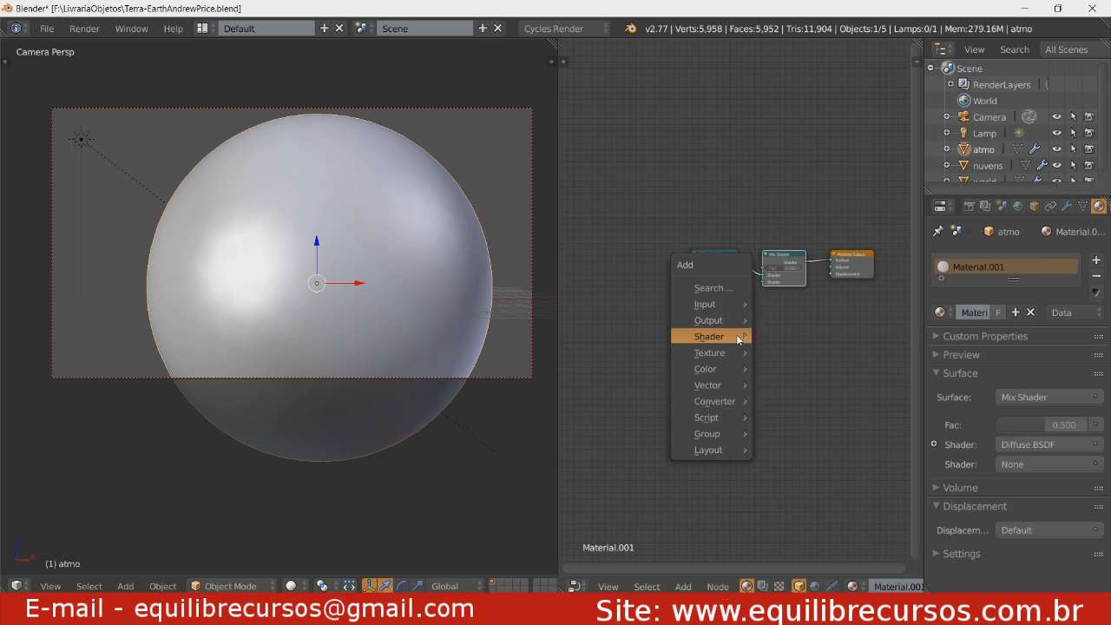
{"action": "mouse_move", "coordinate": [742, 338]}
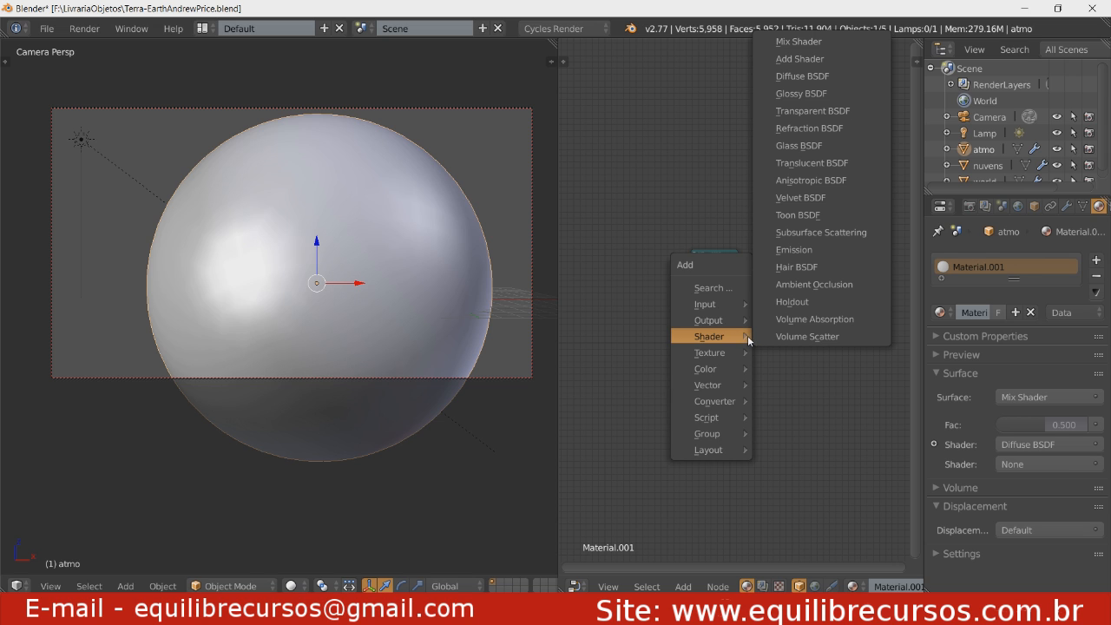
{"action": "left_click", "coordinate": [802, 112]}
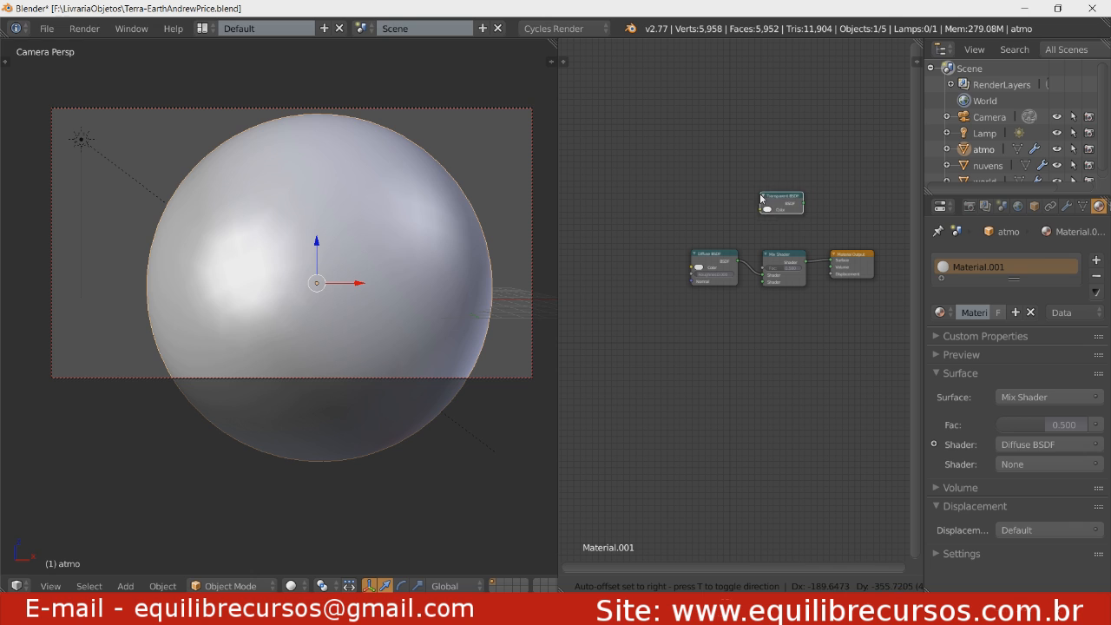
{"action": "left_click", "coordinate": [695, 221]}
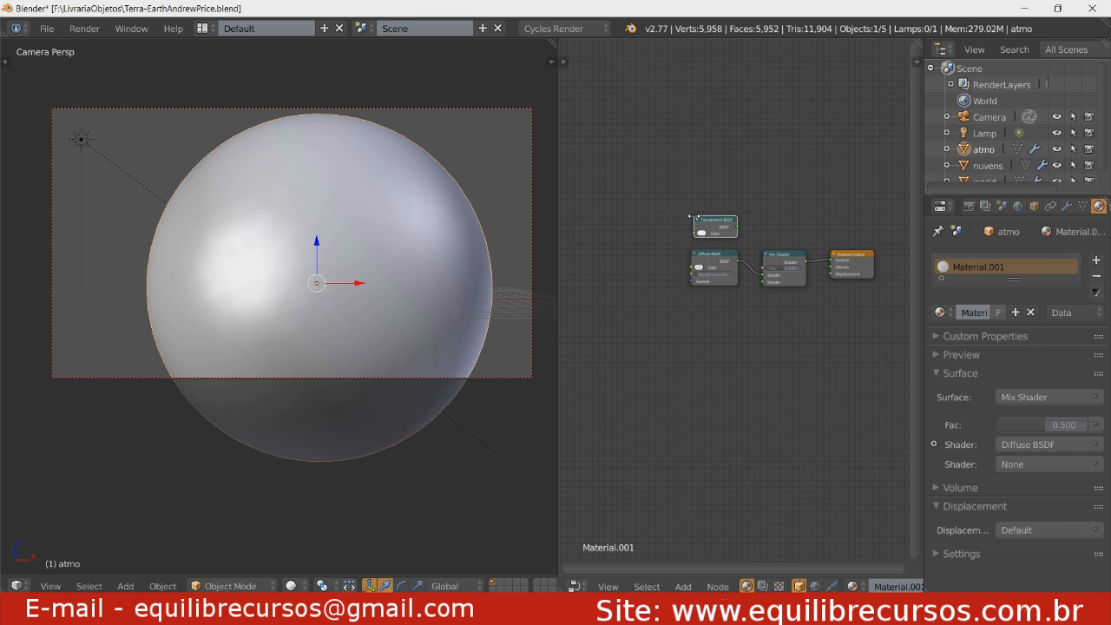
{"action": "left_click_drag", "start_coordinate": [780, 263], "coordinate": [790, 261]}
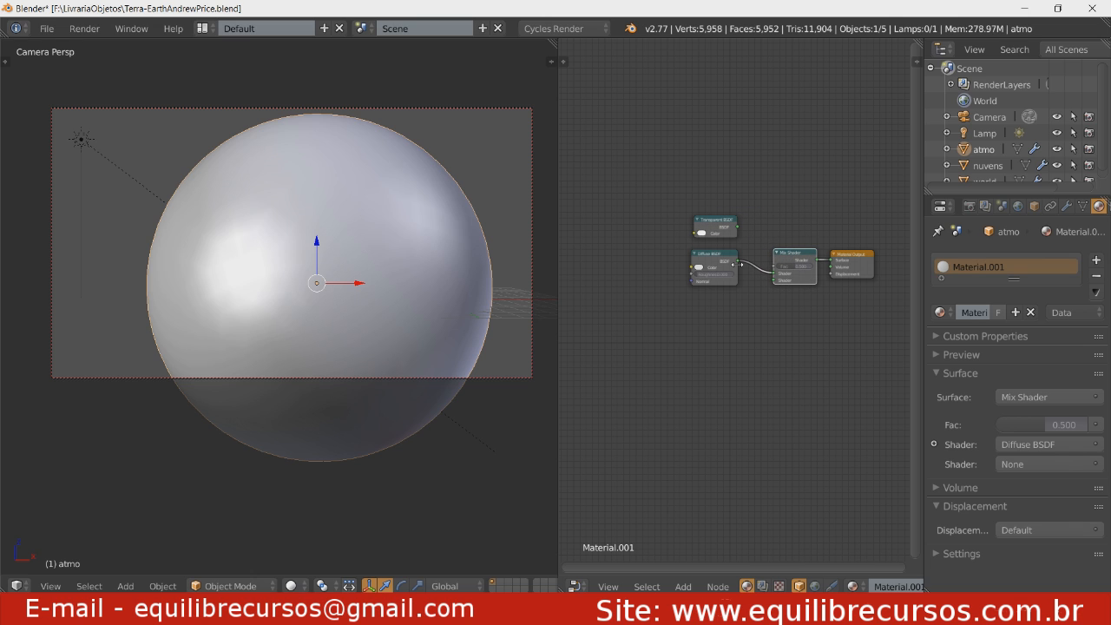
{"action": "left_click", "coordinate": [715, 264]}
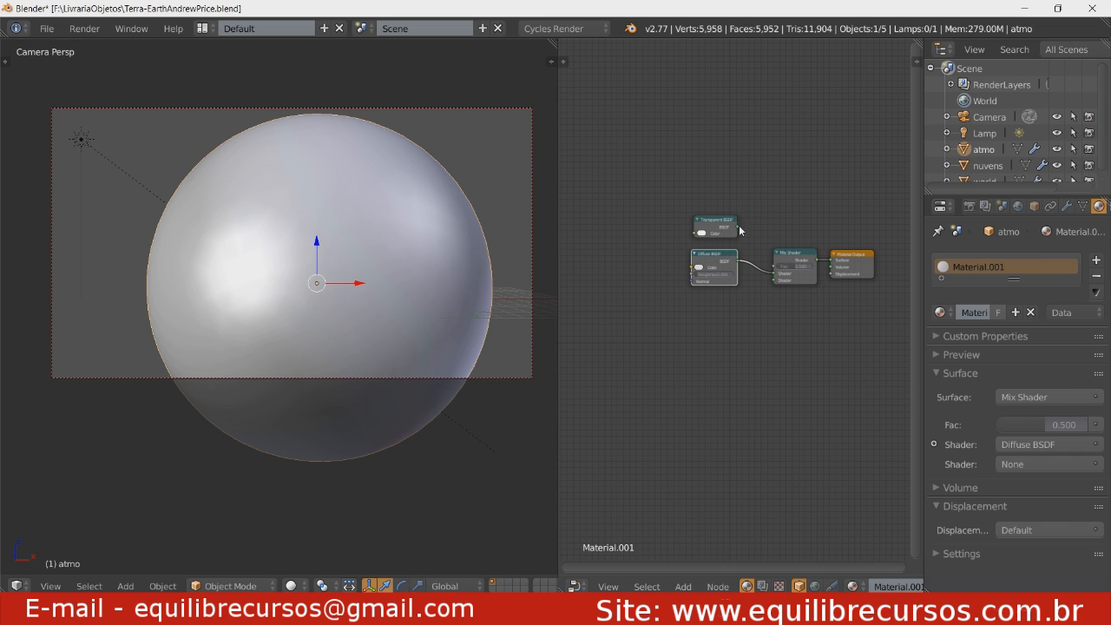
{"action": "left_click_drag", "start_coordinate": [737, 229], "coordinate": [772, 278]}
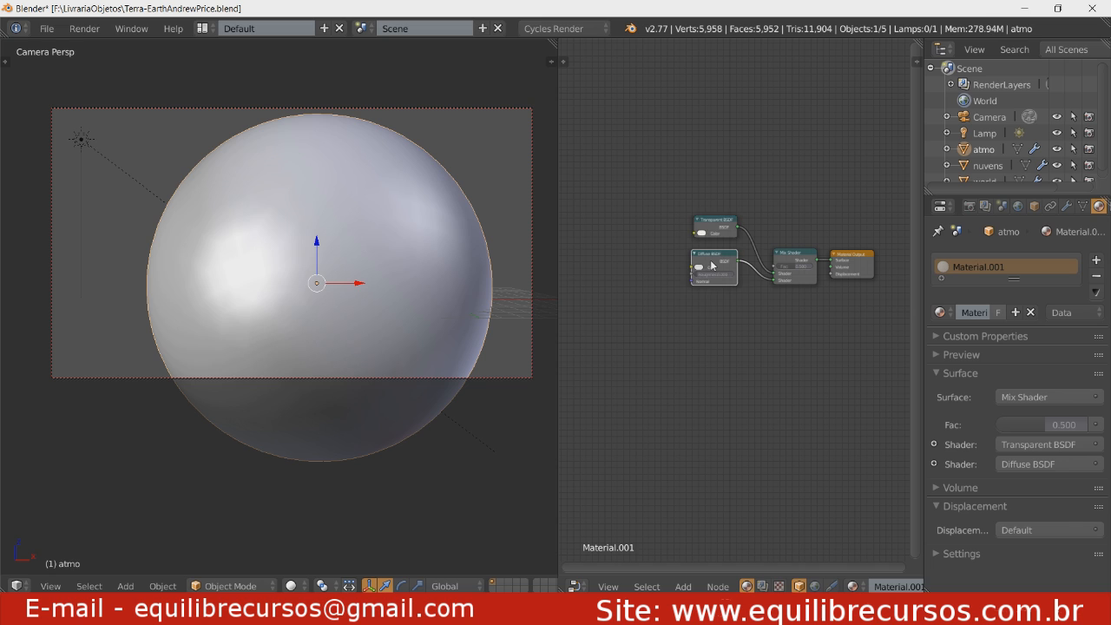
{"action": "left_click_drag", "start_coordinate": [714, 228], "coordinate": [712, 265]}
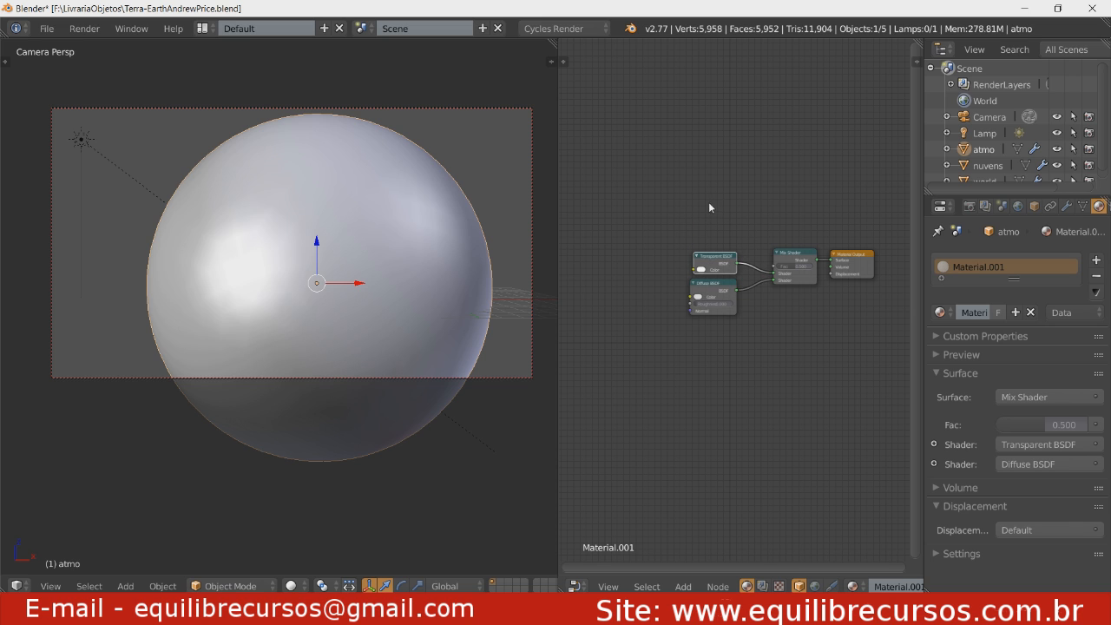
Add a Layer Weight node above the shaders and connect its Facing output to the Mix Shader's Fac.
{"action": "key", "text": "shift+a"}
{"action": "mouse_move", "coordinate": [708, 204]}
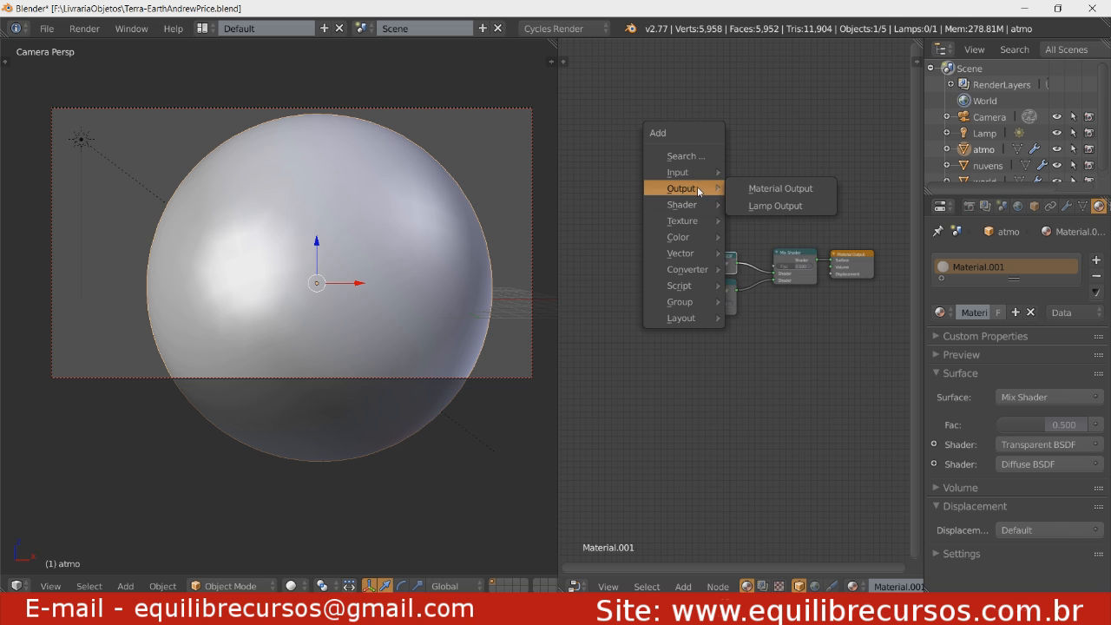
{"action": "mouse_move", "coordinate": [700, 173]}
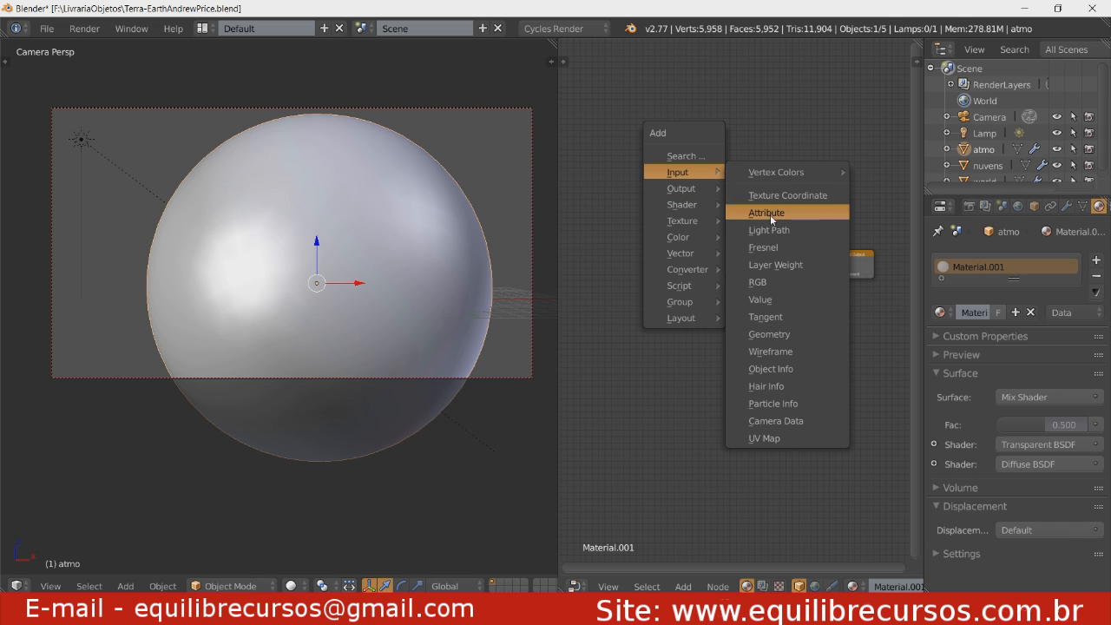
{"action": "left_click", "coordinate": [777, 265]}
{"action": "left_click", "coordinate": [695, 211]}
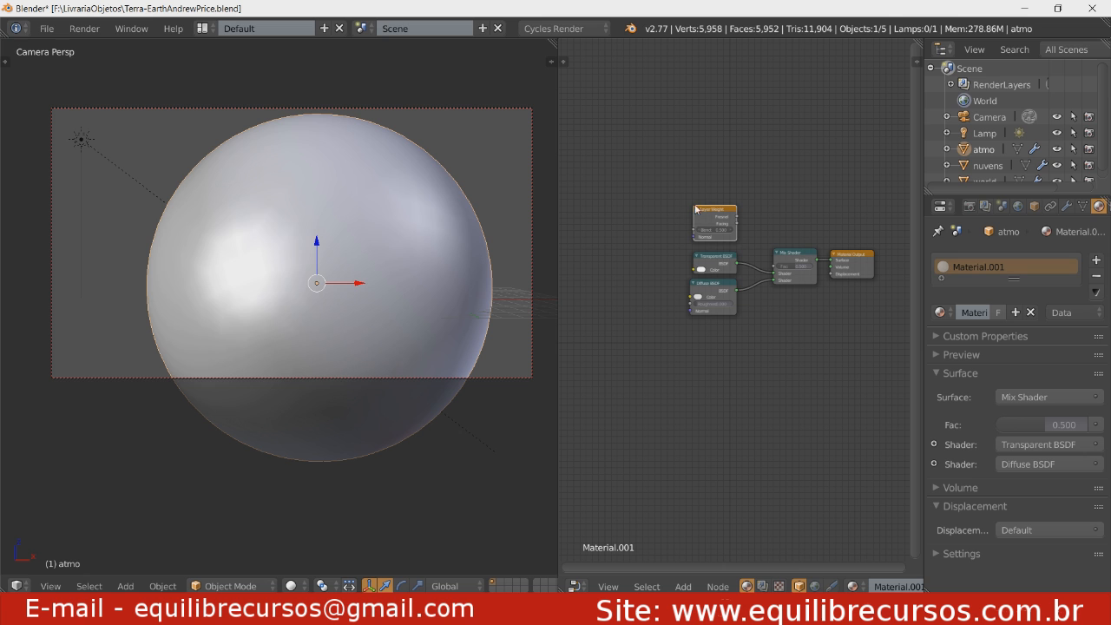
{"action": "middle_click_drag", "start_coordinate": [815, 360], "coordinate": [783, 406], "text": "ctrl"}
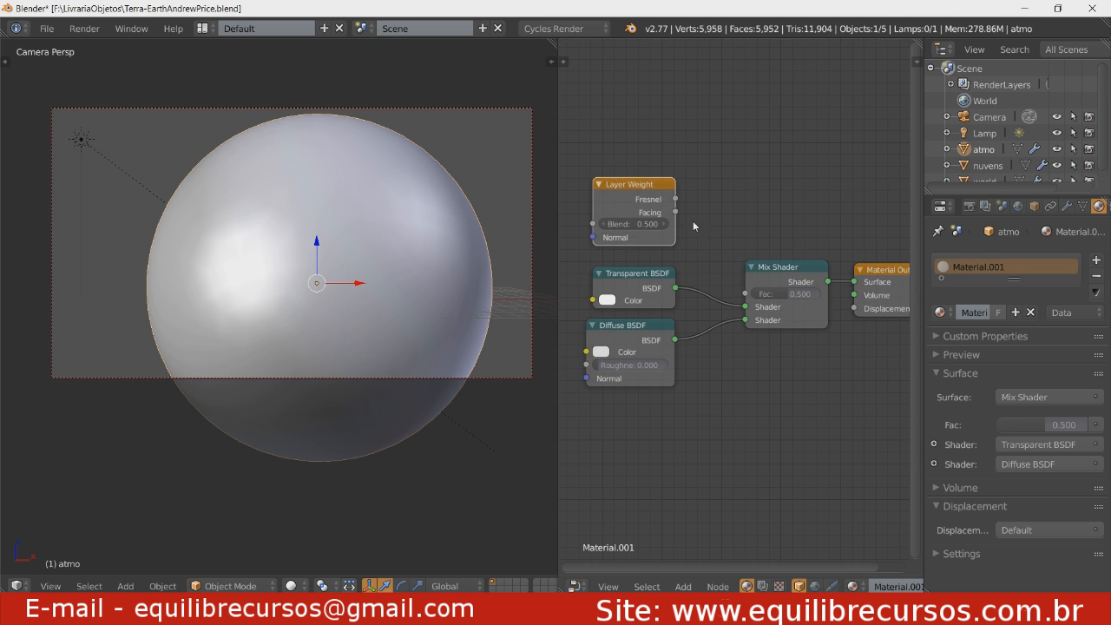
{"action": "left_click_drag", "start_coordinate": [631, 199], "coordinate": [745, 294]}
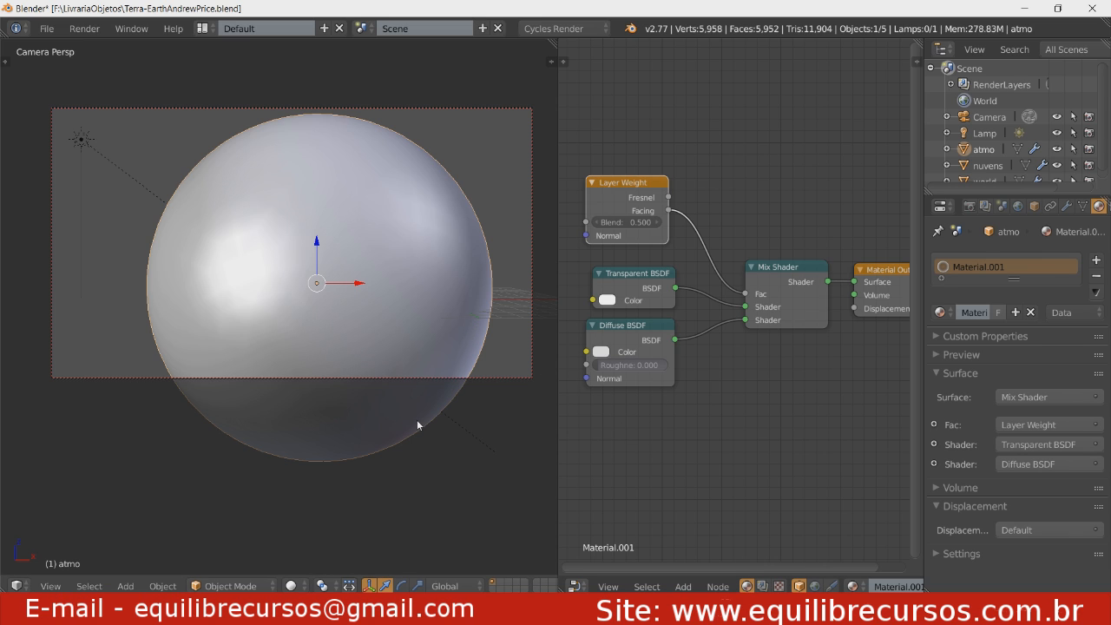
Preview the Layer Weight's Fresnel and Facing outputs in Rendered shading and reconnect the Mix Shader to the Material Output.
{"action": "key", "text": "shift+z"}
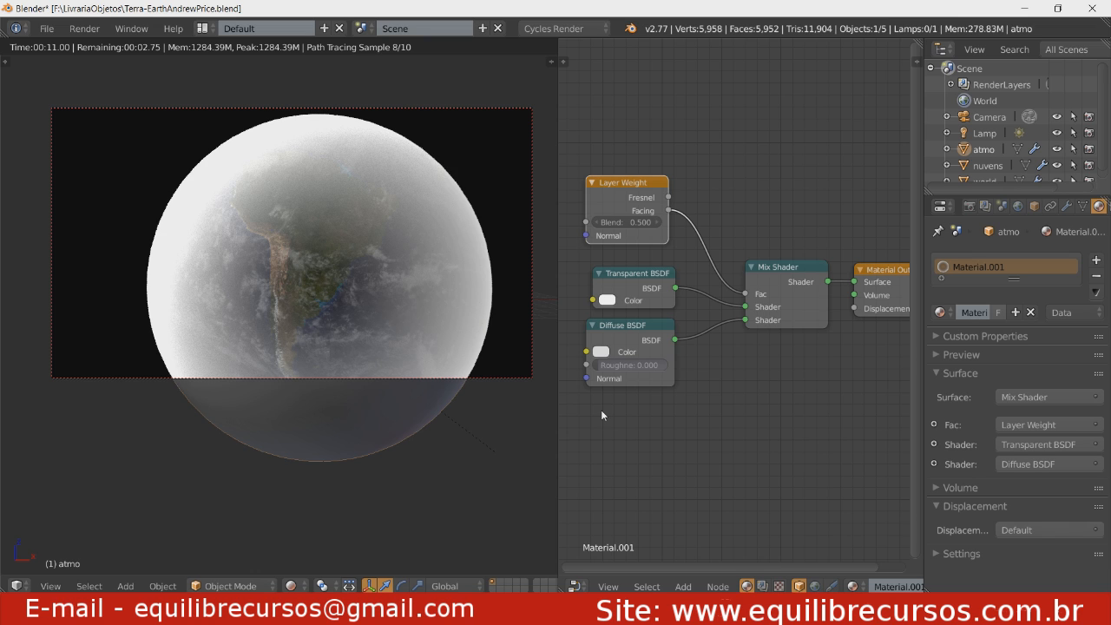
{"action": "left_click", "coordinate": [631, 263], "text": "ctrl+shift"}
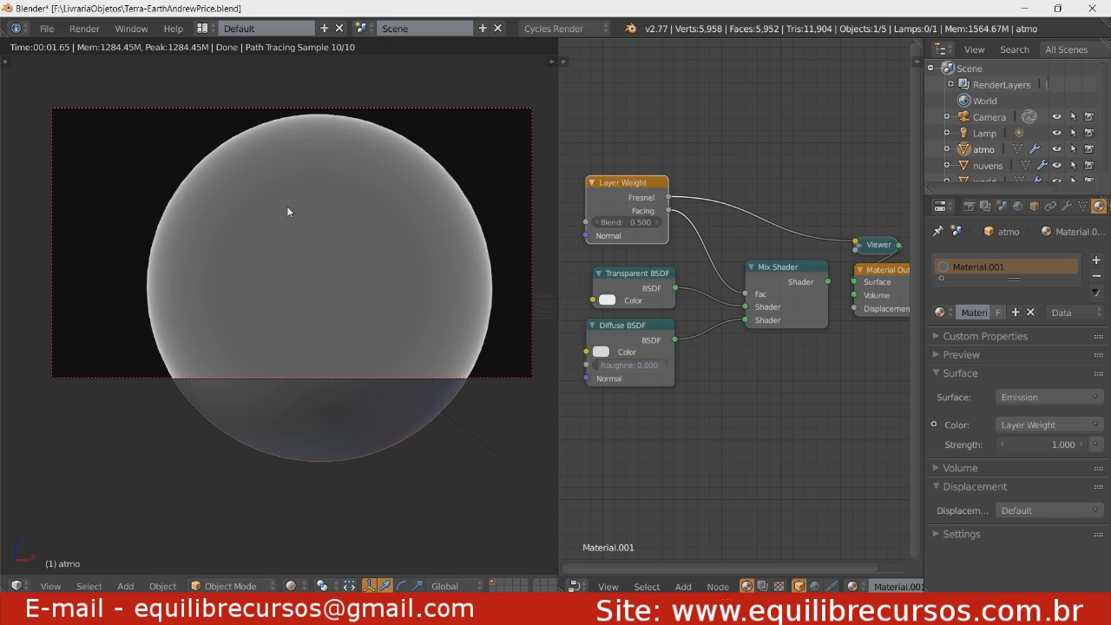
{"action": "left_click", "coordinate": [621, 240], "text": "ctrl+shift"}
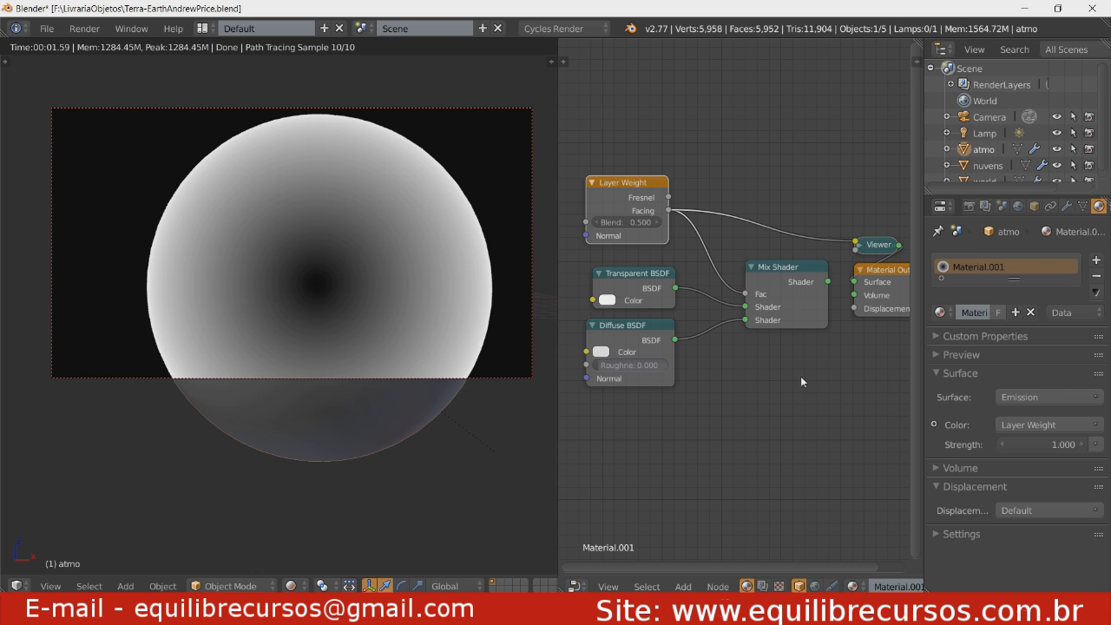
{"action": "left_click", "coordinate": [797, 300], "text": "ctrl+shift"}
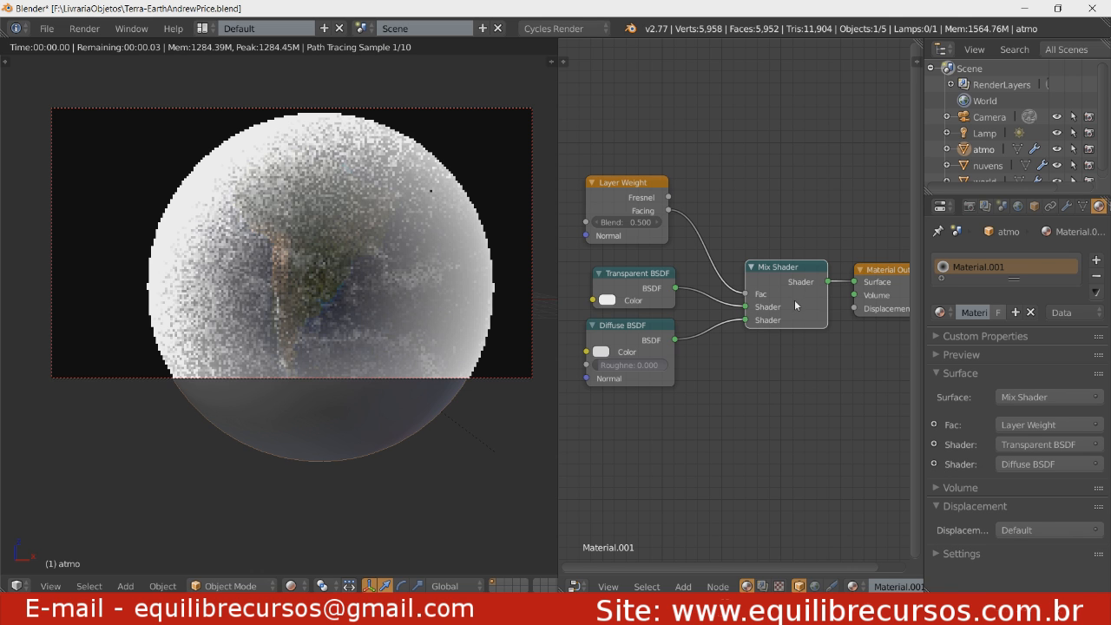
Change the Diffuse BSDF colour of the atmo material to a sky blue.
{"action": "scroll", "coordinate": [790, 300], "scroll_direction": "down", "scroll_amount": 4}
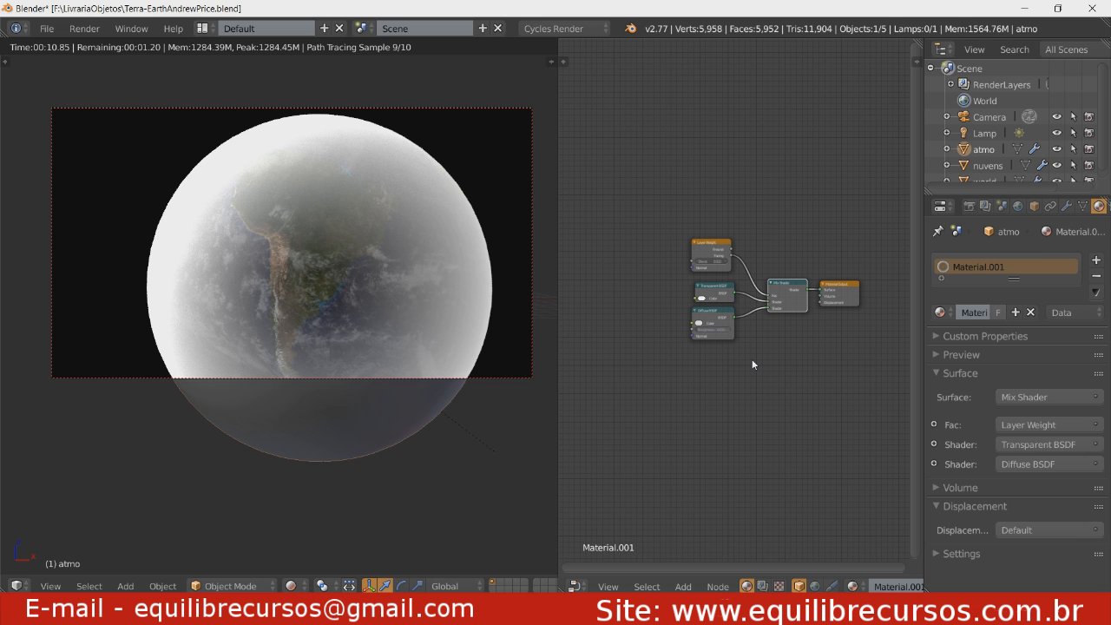
{"action": "scroll", "coordinate": [752, 359], "scroll_direction": "up", "scroll_amount": 10}
{"action": "middle_click_drag", "start_coordinate": [730, 340], "coordinate": [737, 394]}
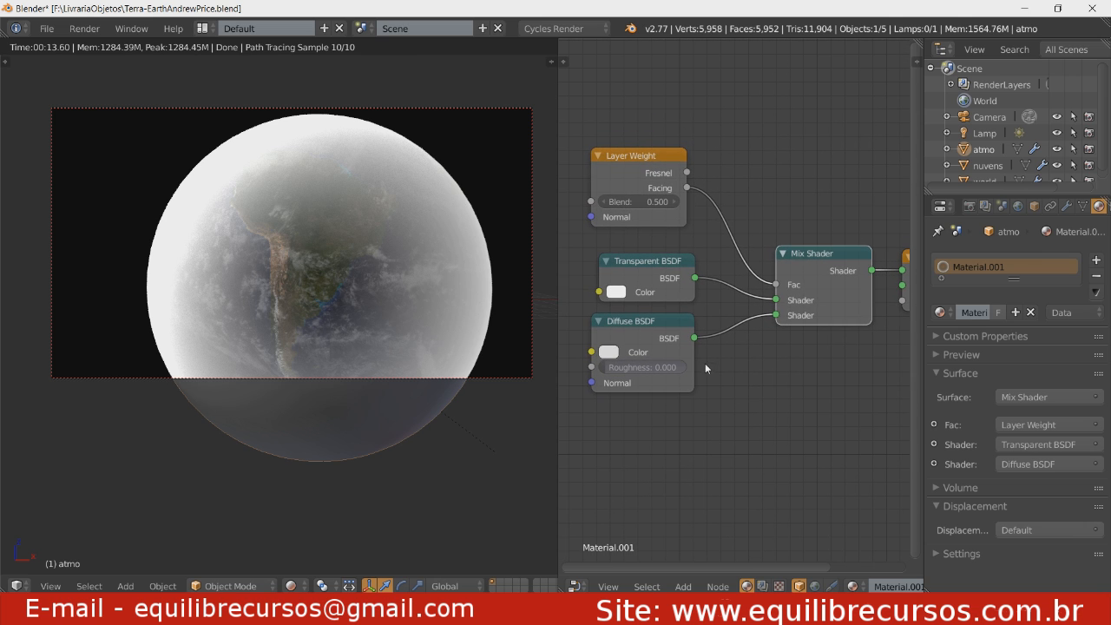
{"action": "left_click", "coordinate": [610, 352]}
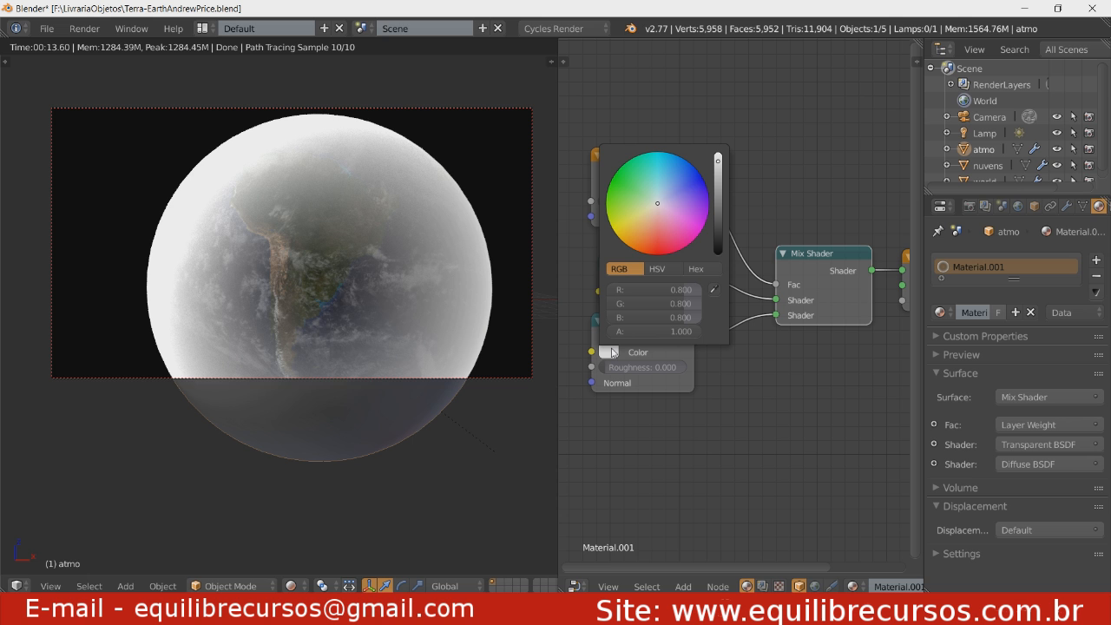
{"action": "left_click", "coordinate": [672, 183]}
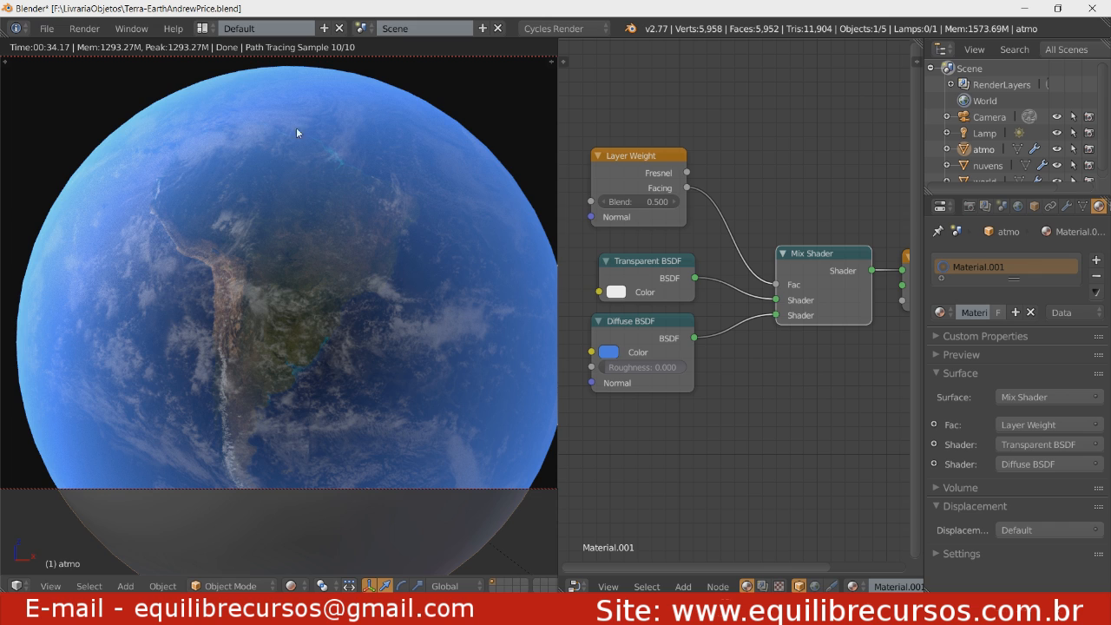
Set the Layer Weight Blend to 0.1 and darken the Diffuse BSDF's blue colour.
{"action": "left_click", "coordinate": [634, 204]}
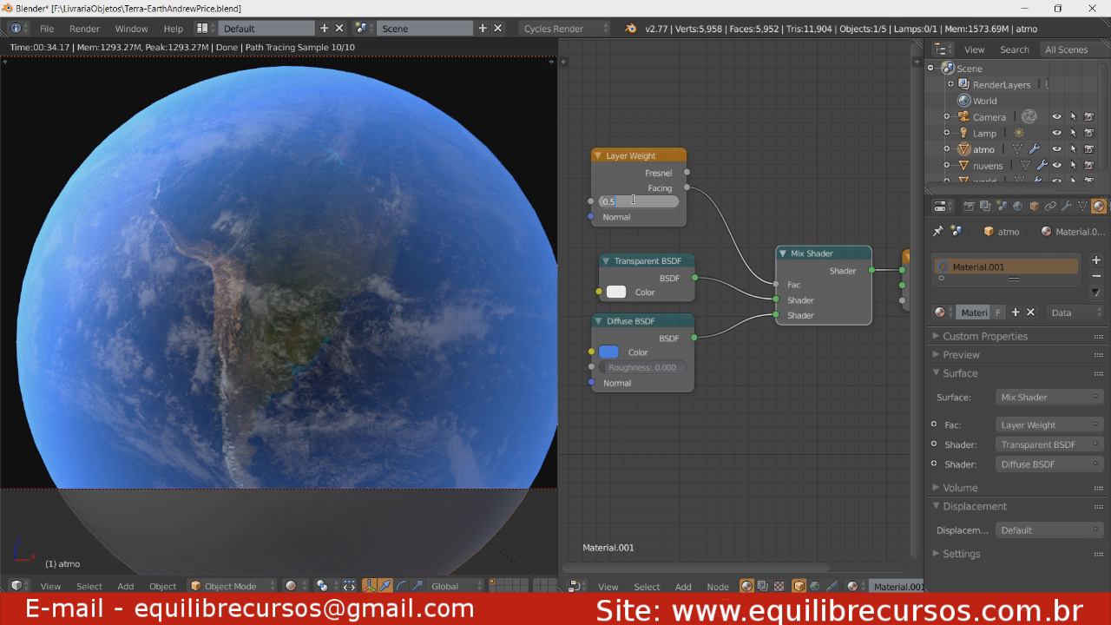
{"action": "type", "text": "1"}
{"action": "key", "text": "Return"}
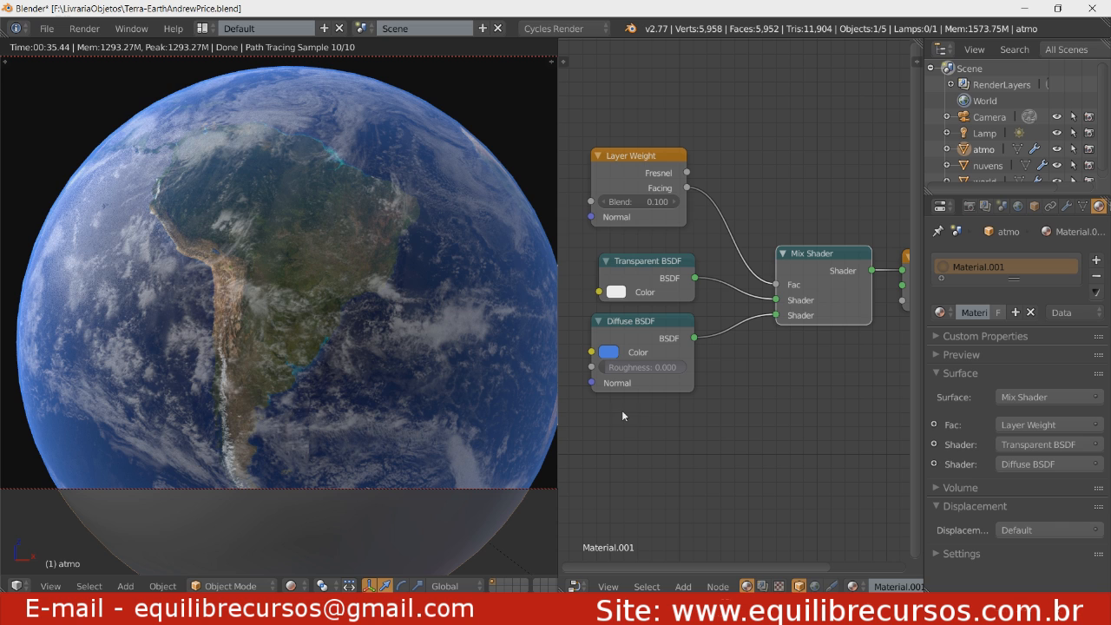
{"action": "left_click", "coordinate": [610, 353]}
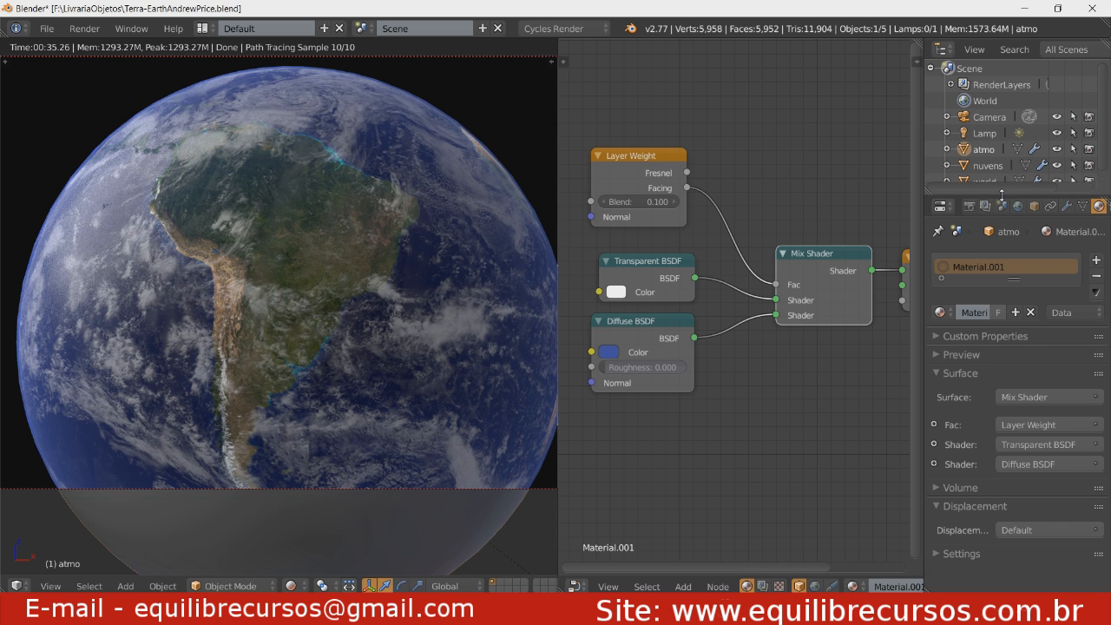
Select the world object in the outliner and bring its material node tree into view.
{"action": "left_click_drag", "start_coordinate": [1002, 194], "coordinate": [1002, 211]}
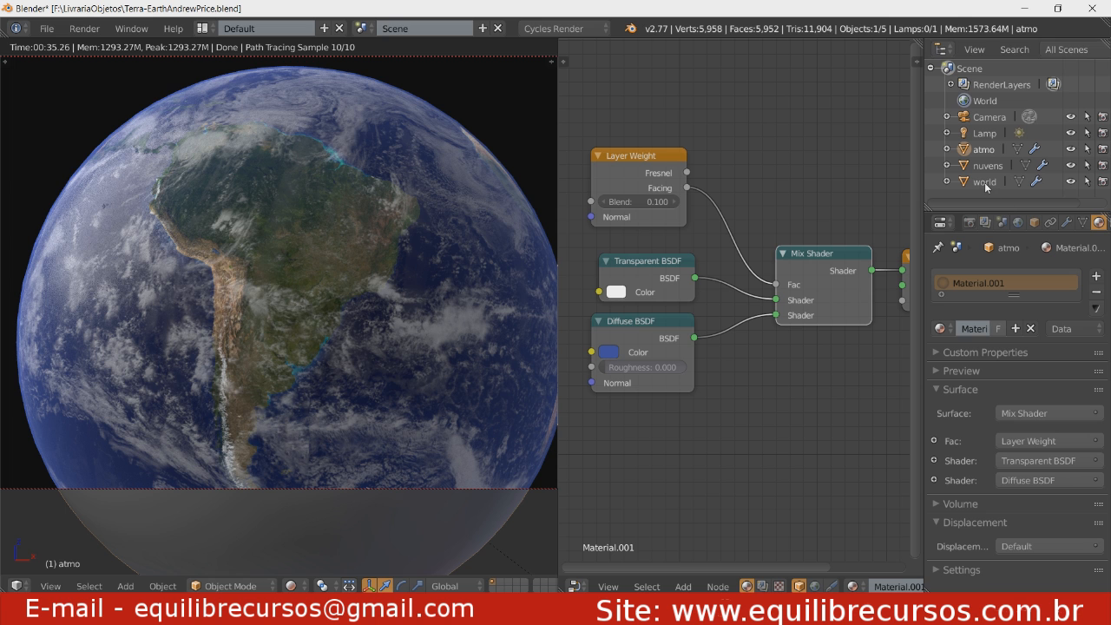
{"action": "left_click", "coordinate": [985, 182]}
{"action": "scroll", "coordinate": [714, 233], "scroll_direction": "down", "scroll_amount": 4}
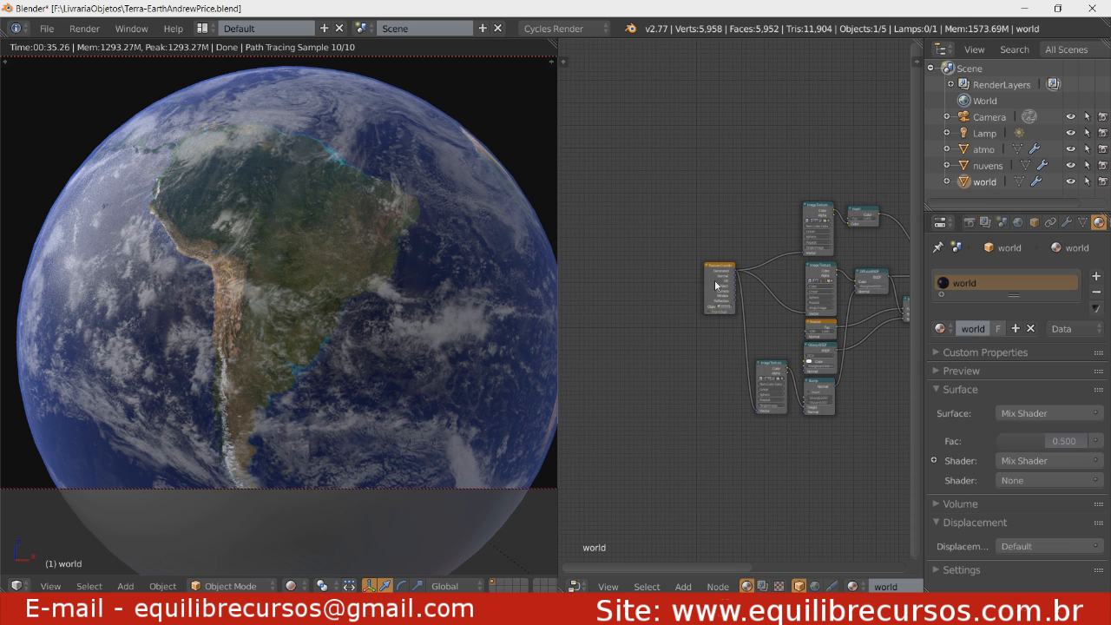
{"action": "middle_click_drag", "start_coordinate": [715, 279], "coordinate": [643, 287]}
{"action": "scroll", "coordinate": [777, 363], "scroll_direction": "down", "scroll_amount": 1}
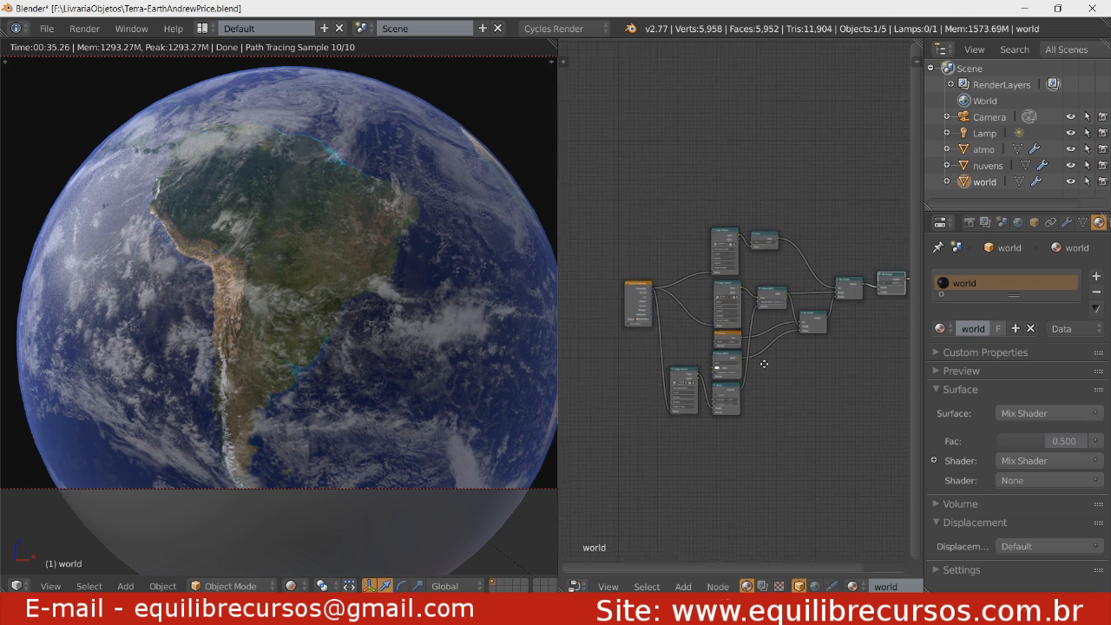
{"action": "scroll", "coordinate": [793, 355], "scroll_direction": "up", "scroll_amount": 1}
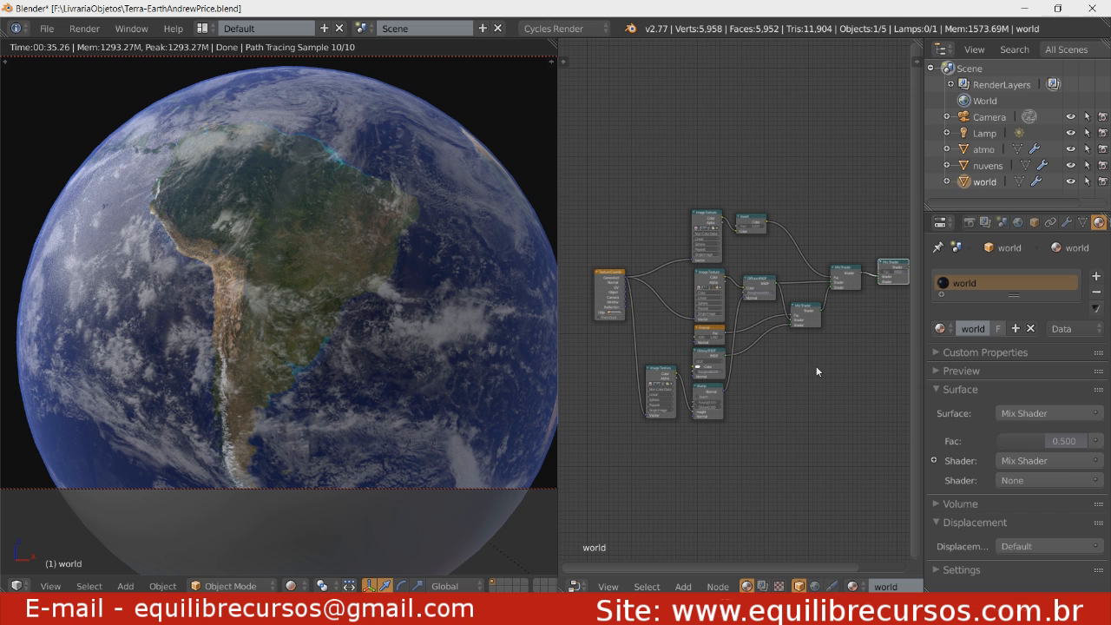
{"action": "middle_click_drag", "start_coordinate": [816, 367], "coordinate": [781, 369]}
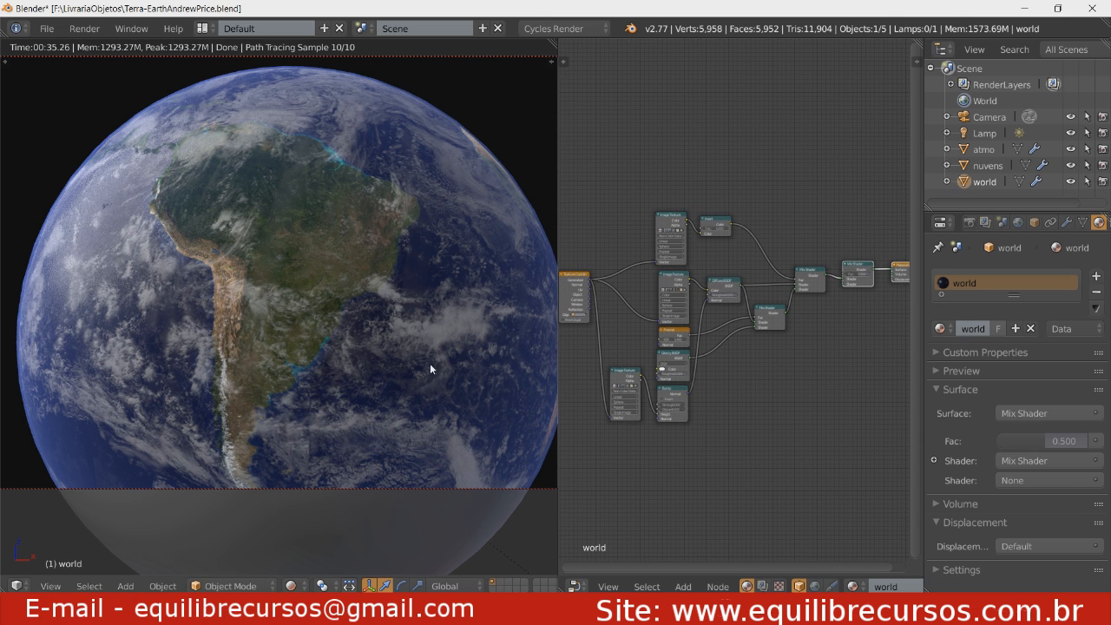
Switch the viewport from Rendered to Solid shading and widen the node editor, fitting the sphere in the narrower viewport.
{"action": "key", "text": "shift+z"}
{"action": "left_click_drag", "start_coordinate": [559, 361], "coordinate": [440, 348]}
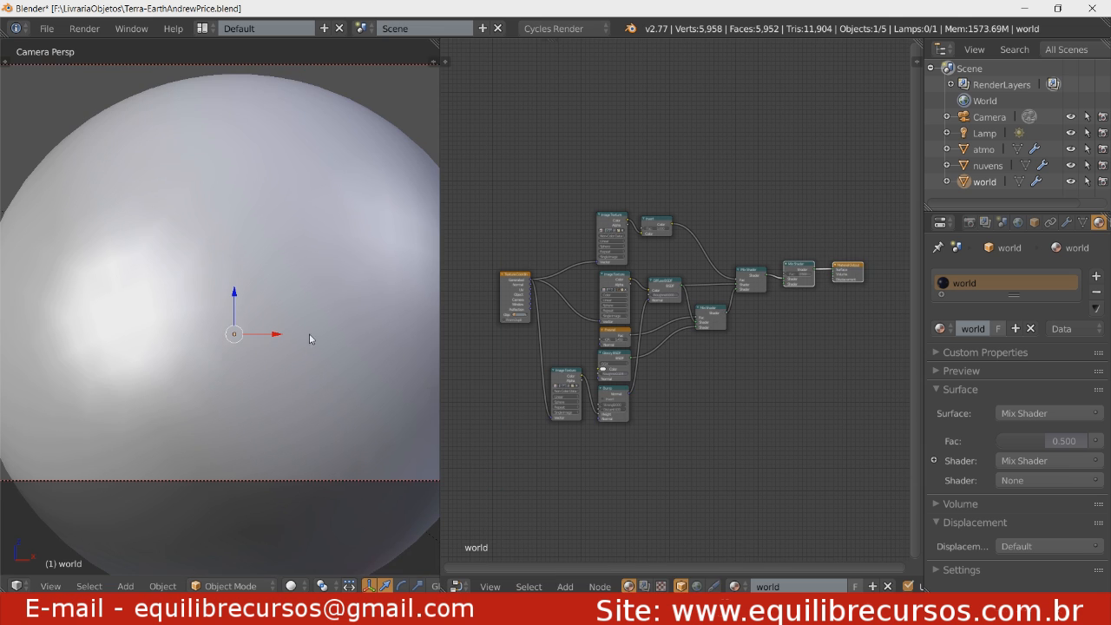
{"action": "scroll", "coordinate": [309, 317], "scroll_direction": "down", "scroll_amount": 3}
{"action": "scroll", "coordinate": [715, 374], "scroll_direction": "up", "scroll_amount": 2}
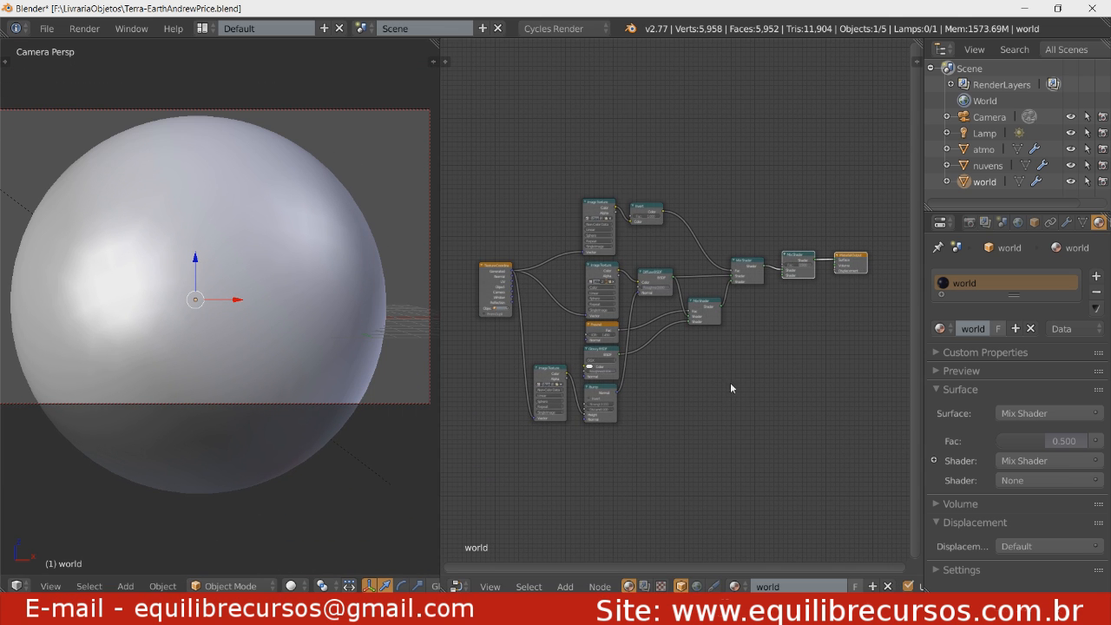
Rearrange the last two Mix Shaders and the Material Output of the world material to make room above them.
{"action": "scroll", "coordinate": [739, 385], "scroll_direction": "up", "scroll_amount": 4}
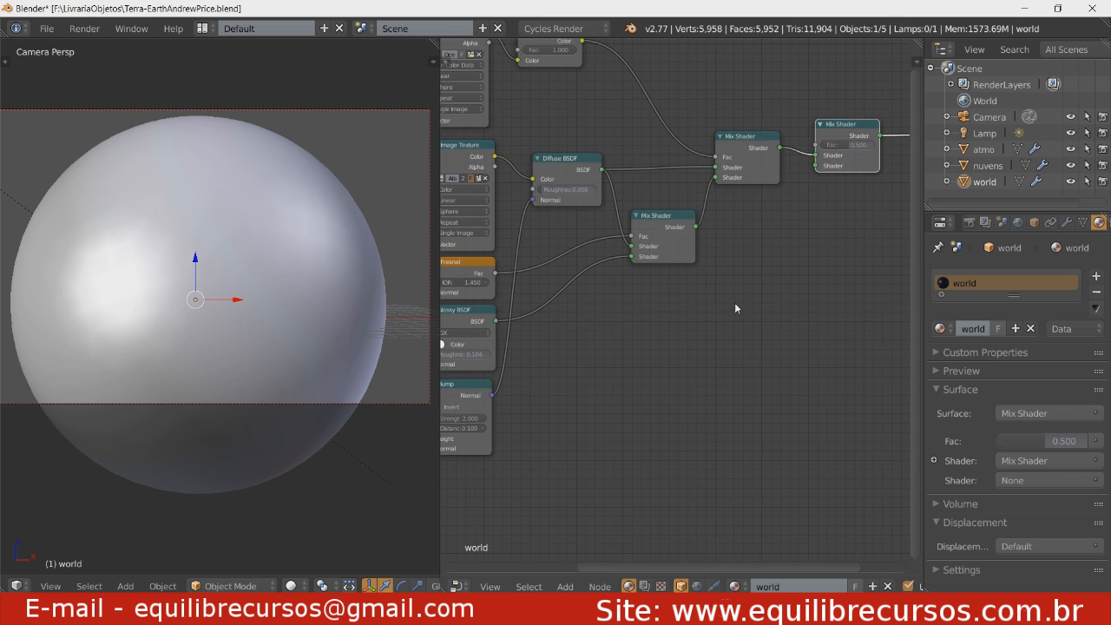
{"action": "middle_click_drag", "start_coordinate": [735, 308], "coordinate": [657, 373]}
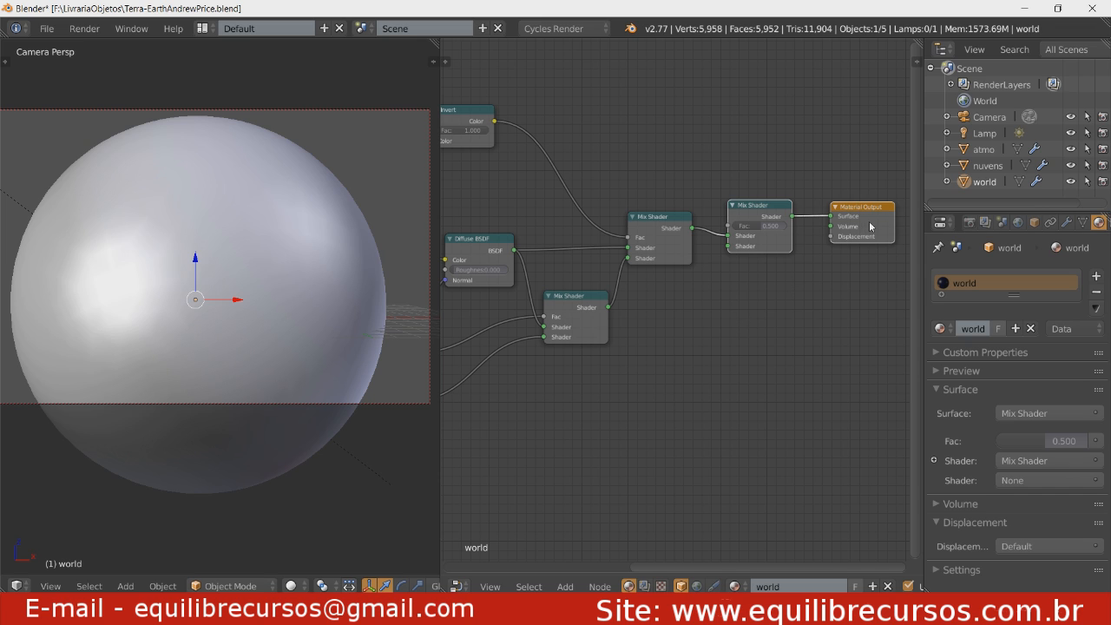
{"action": "left_click_drag", "start_coordinate": [868, 230], "coordinate": [875, 234]}
{"action": "left_click_drag", "start_coordinate": [761, 218], "coordinate": [763, 227]}
{"action": "left_click_drag", "start_coordinate": [647, 215], "coordinate": [647, 227]}
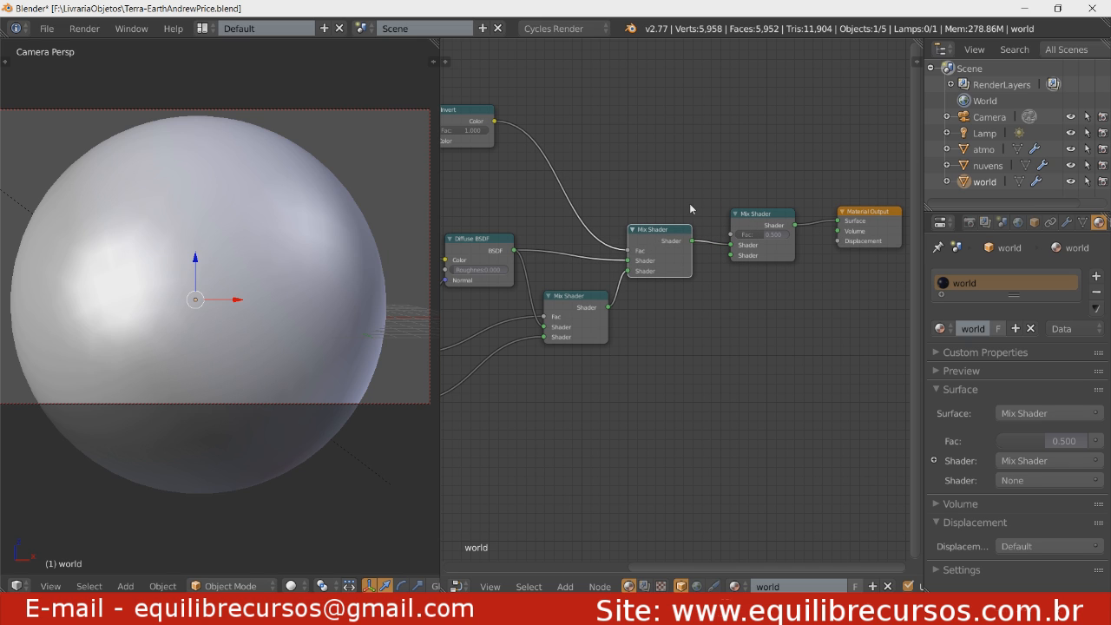
{"action": "left_click_drag", "start_coordinate": [751, 224], "coordinate": [754, 229]}
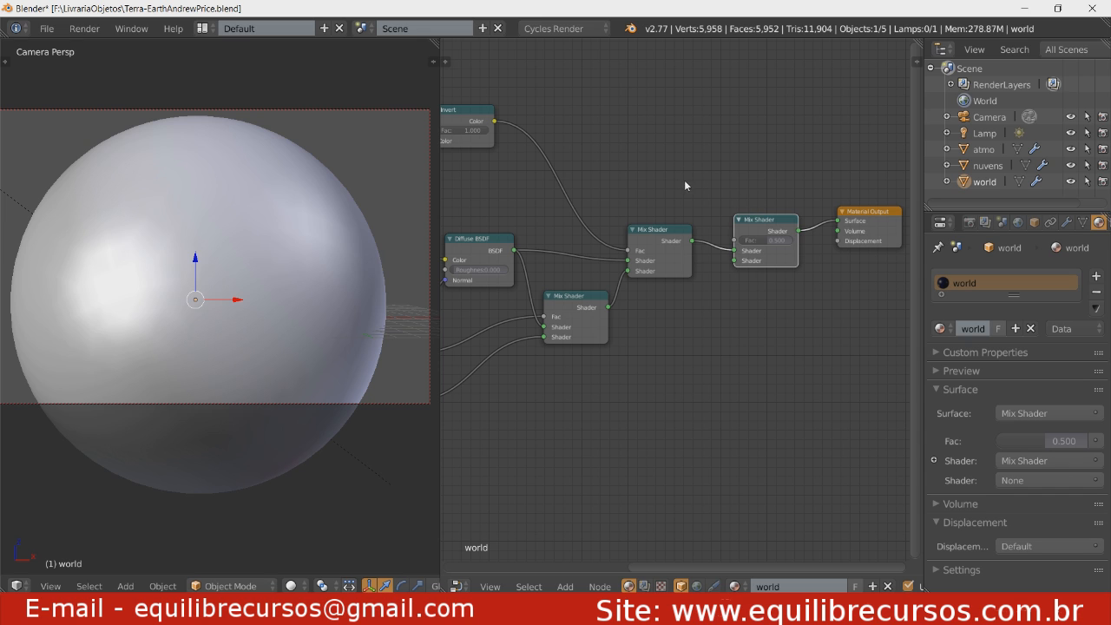
Add a Normal vector node above the last two Mix Shaders in the world material.
{"action": "key", "text": "shift+a"}
{"action": "mouse_move", "coordinate": [697, 187]}
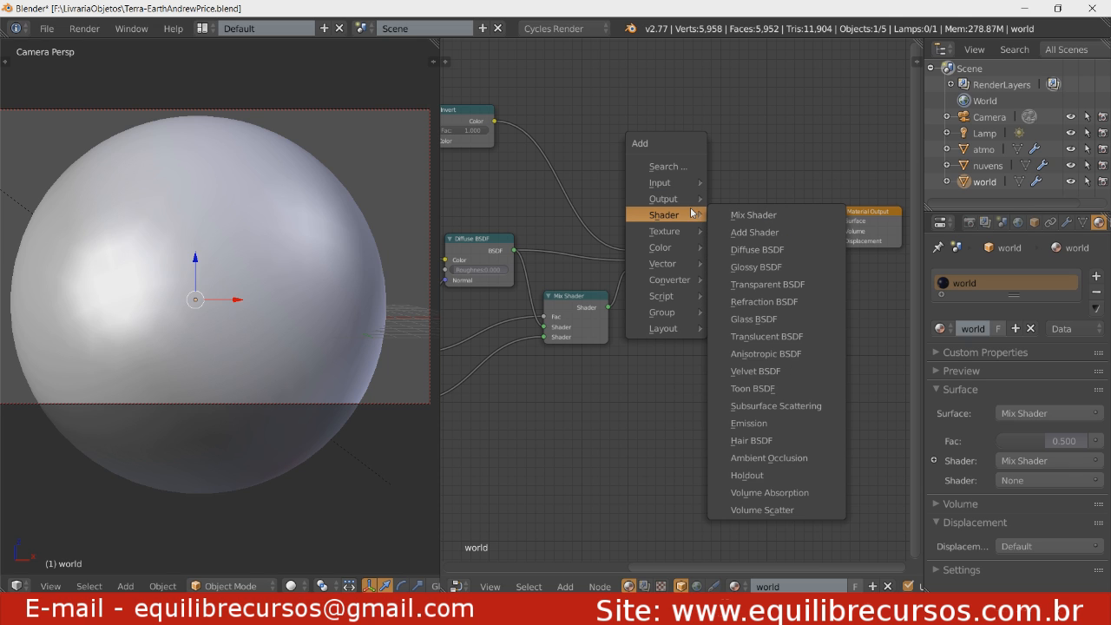
{"action": "mouse_move", "coordinate": [690, 264]}
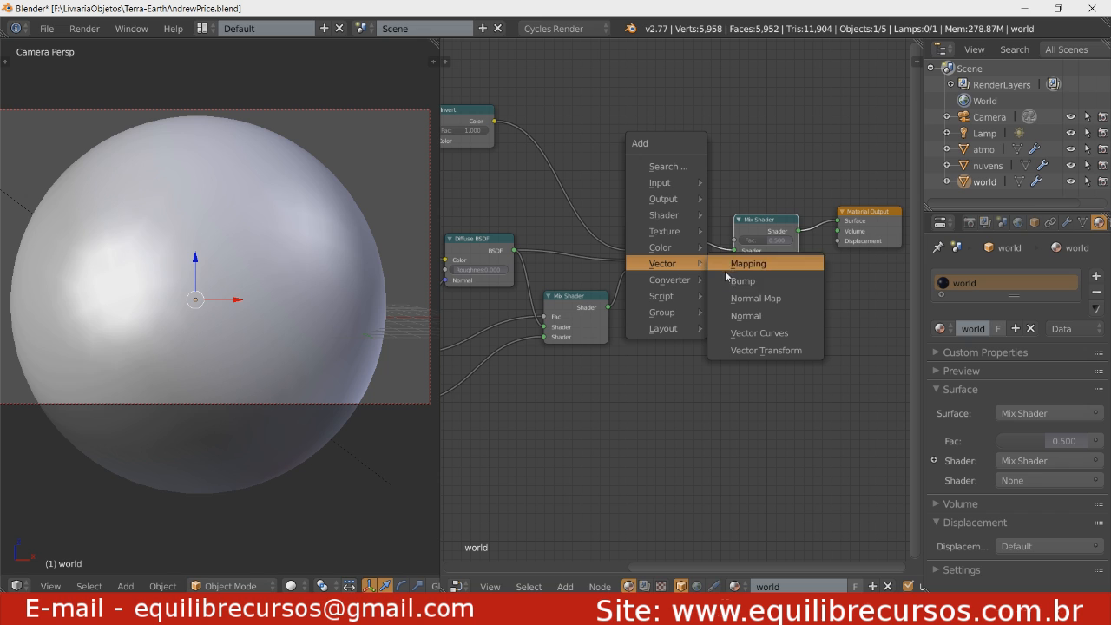
{"action": "left_click", "coordinate": [745, 315]}
{"action": "left_click", "coordinate": [744, 154]}
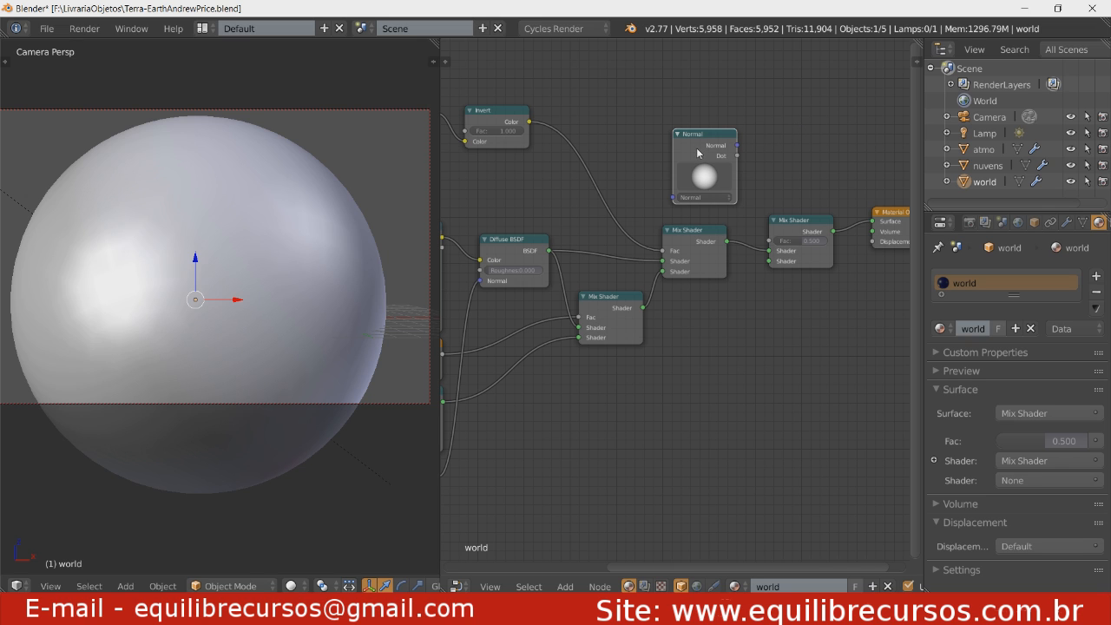
{"action": "middle_click_drag", "start_coordinate": [696, 148], "coordinate": [703, 145]}
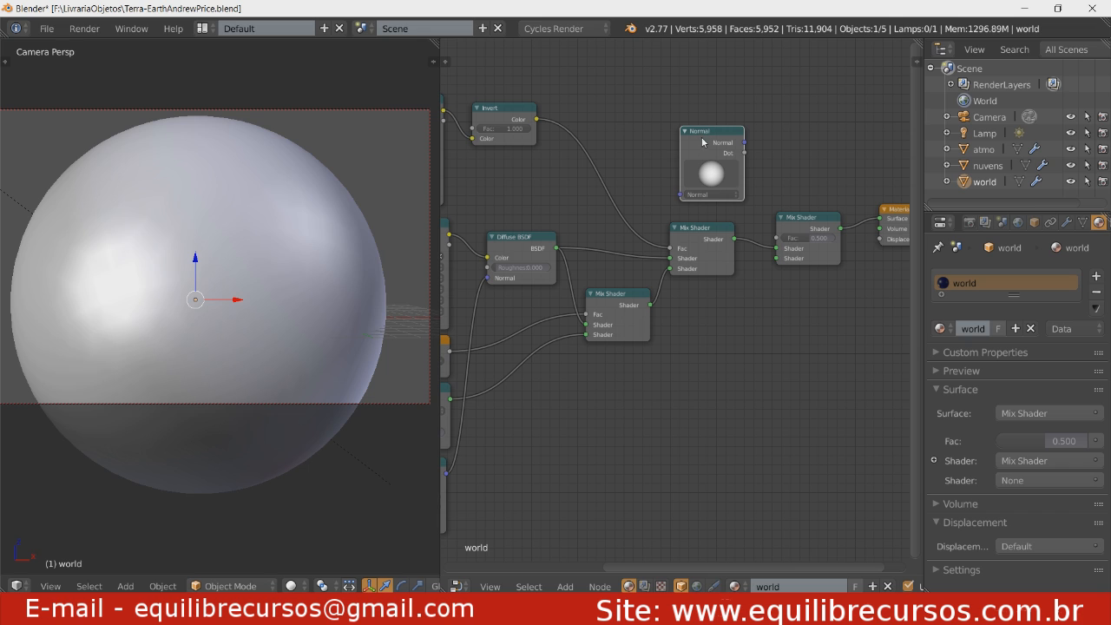
{"action": "left_click_drag", "start_coordinate": [704, 143], "coordinate": [715, 133]}
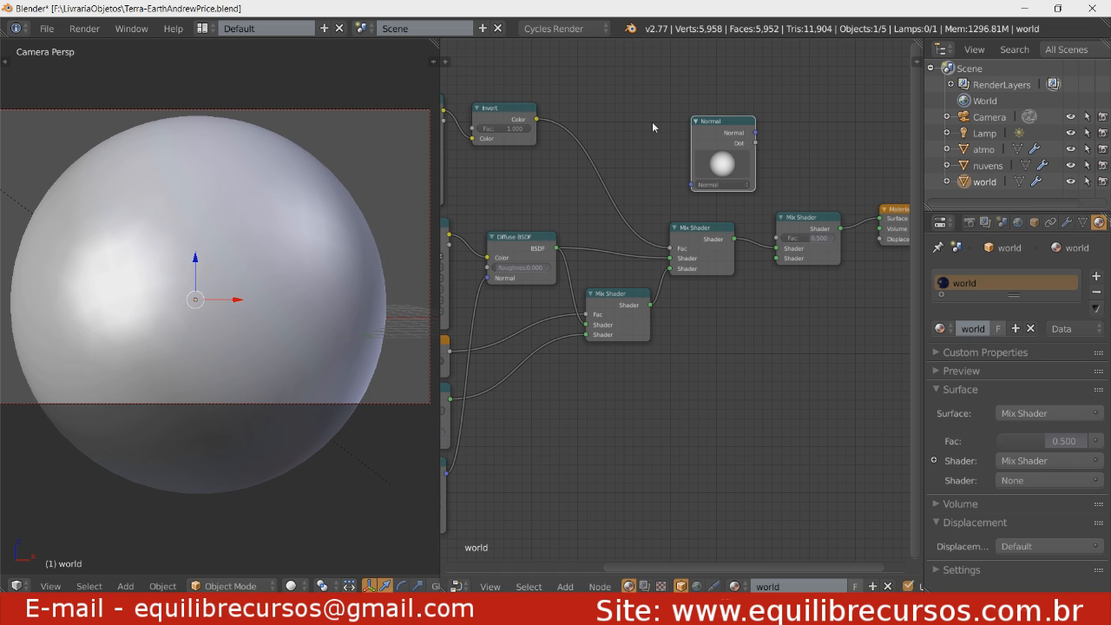
Add a second Texture Coordinate node beside the Normal node and connect its Normal output to the Normal node's input.
{"action": "key", "text": "shift+a"}
{"action": "mouse_move", "coordinate": [657, 124]}
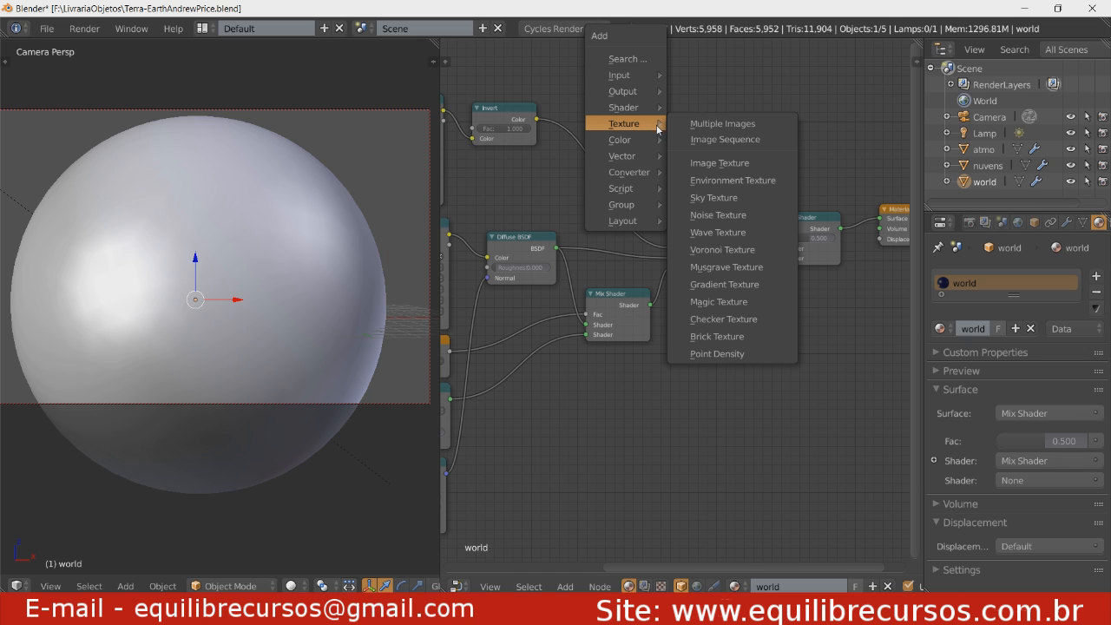
{"action": "mouse_move", "coordinate": [635, 77]}
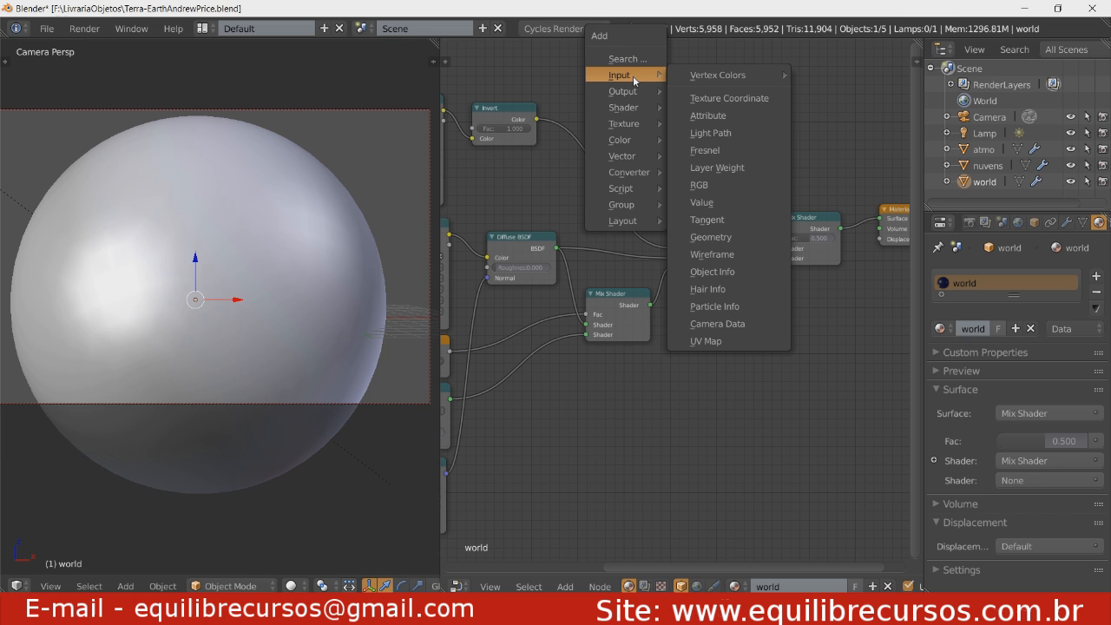
{"action": "left_click", "coordinate": [710, 98]}
{"action": "left_click", "coordinate": [686, 120]}
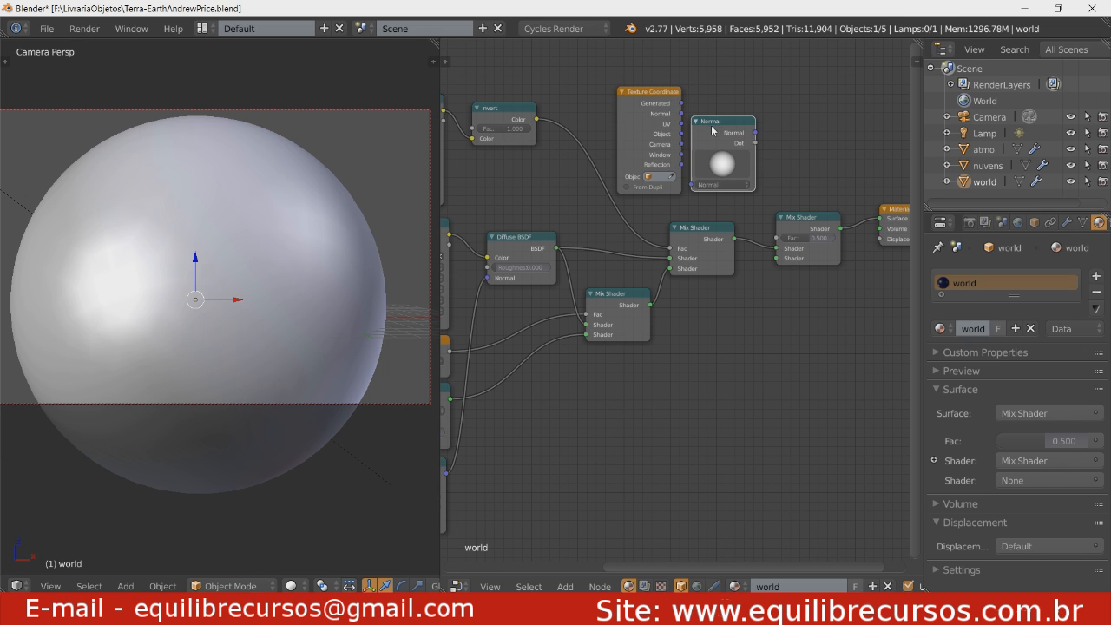
{"action": "left_click_drag", "start_coordinate": [712, 130], "coordinate": [728, 126]}
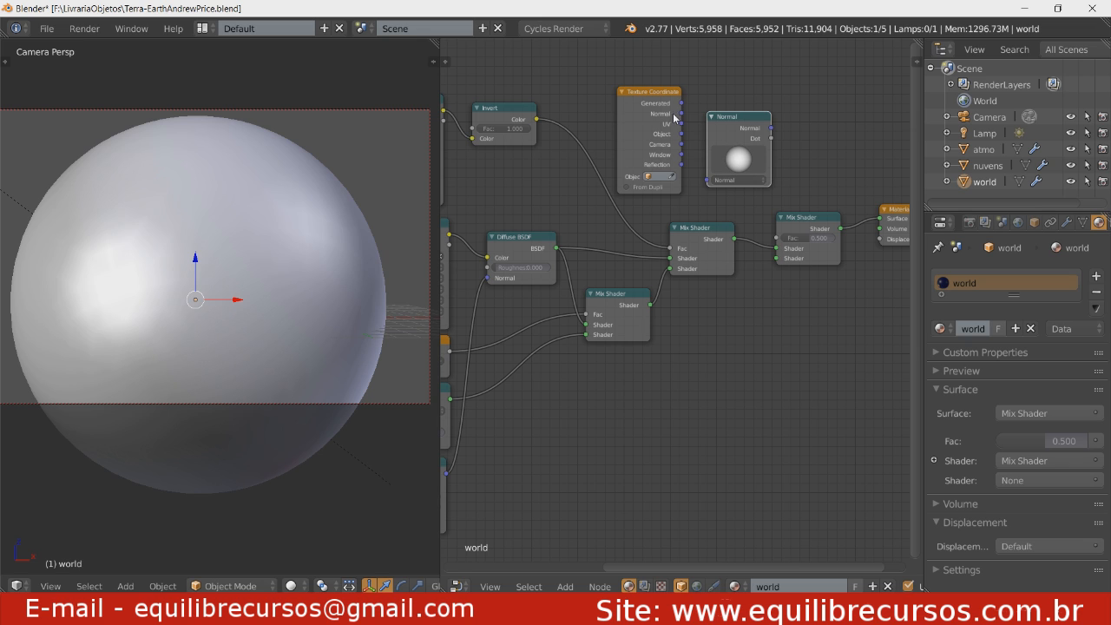
{"action": "left_click_drag", "start_coordinate": [681, 114], "coordinate": [707, 181]}
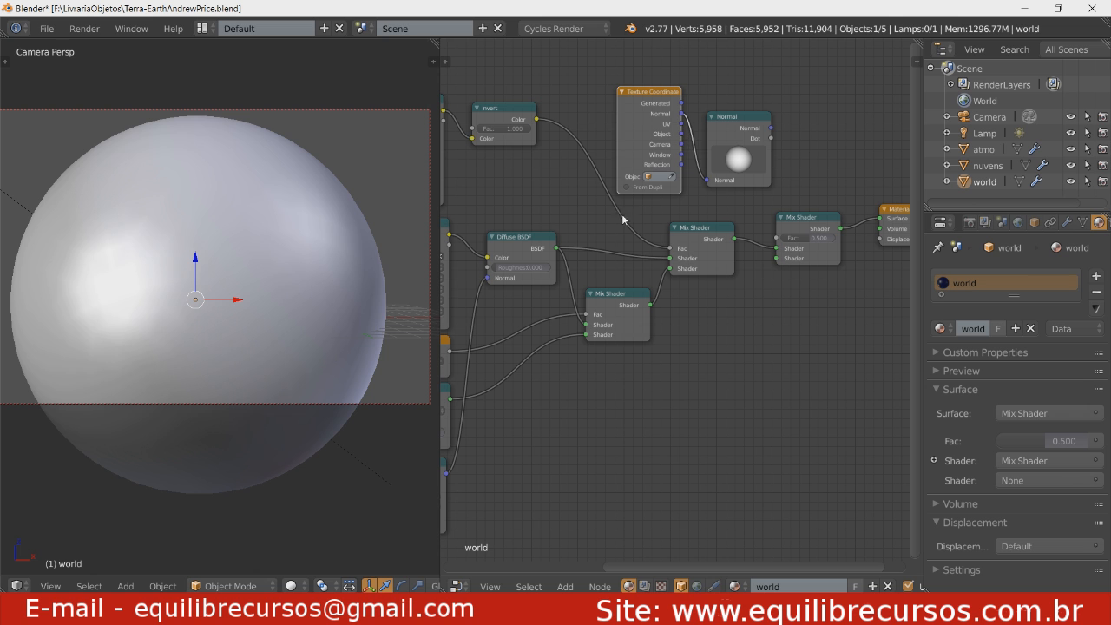
Connect the Normal node's Dot output to the last Mix Shader's Fac, spacing out that shader and the Material Output.
{"action": "middle_click_drag", "start_coordinate": [625, 361], "coordinate": [801, 409]}
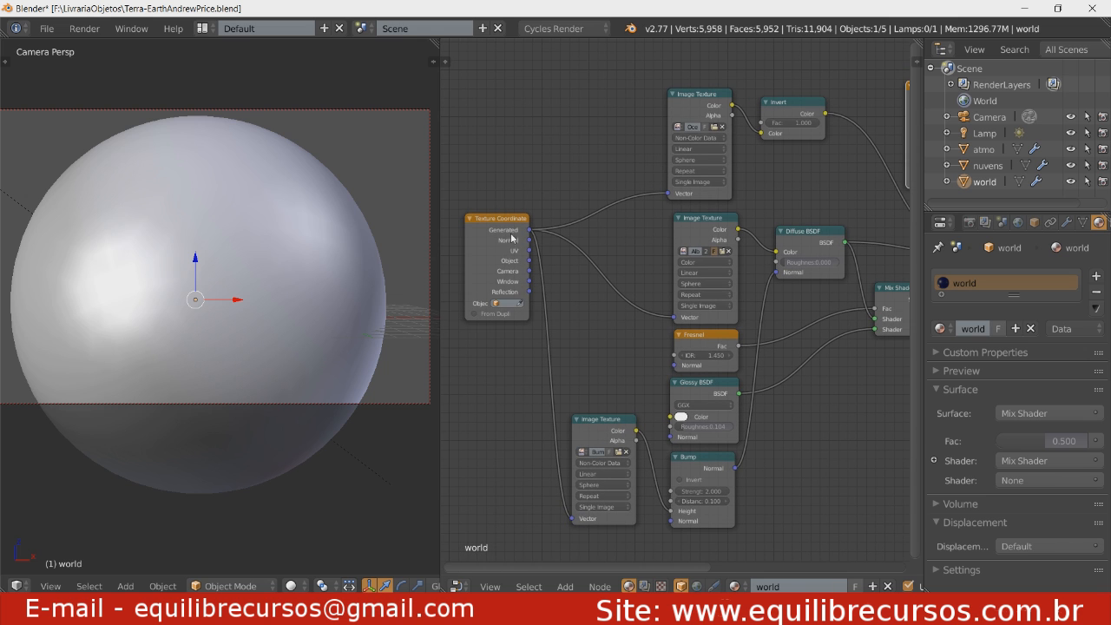
{"action": "middle_click_drag", "start_coordinate": [794, 379], "coordinate": [716, 371]}
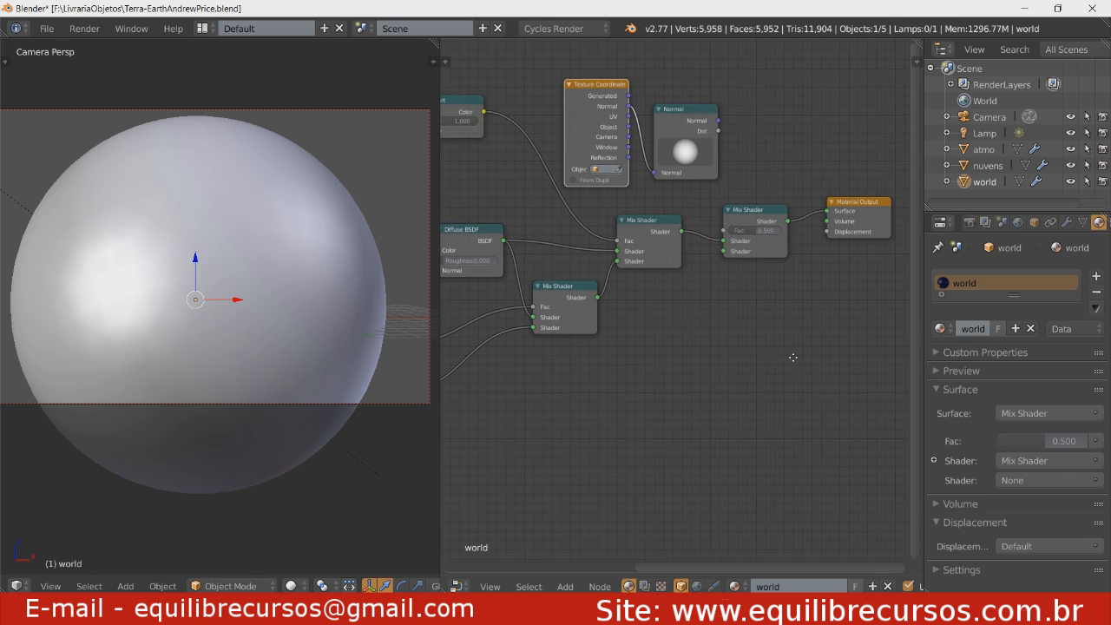
{"action": "left_click_drag", "start_coordinate": [875, 209], "coordinate": [884, 206]}
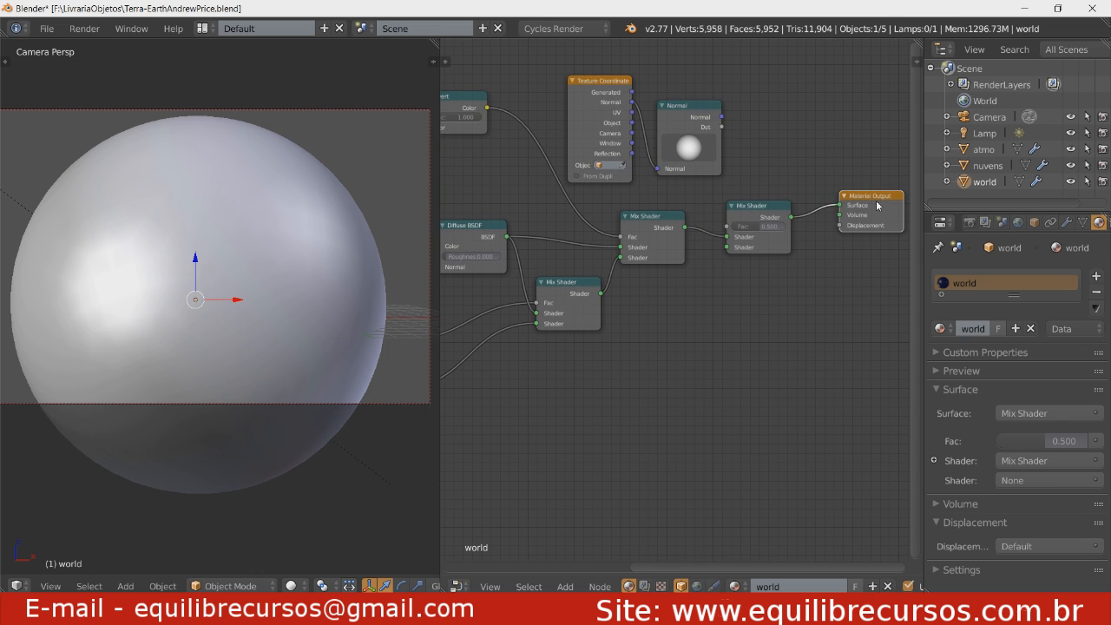
{"action": "left_click", "coordinate": [772, 213]}
{"action": "left_click_drag", "start_coordinate": [771, 212], "coordinate": [789, 210]}
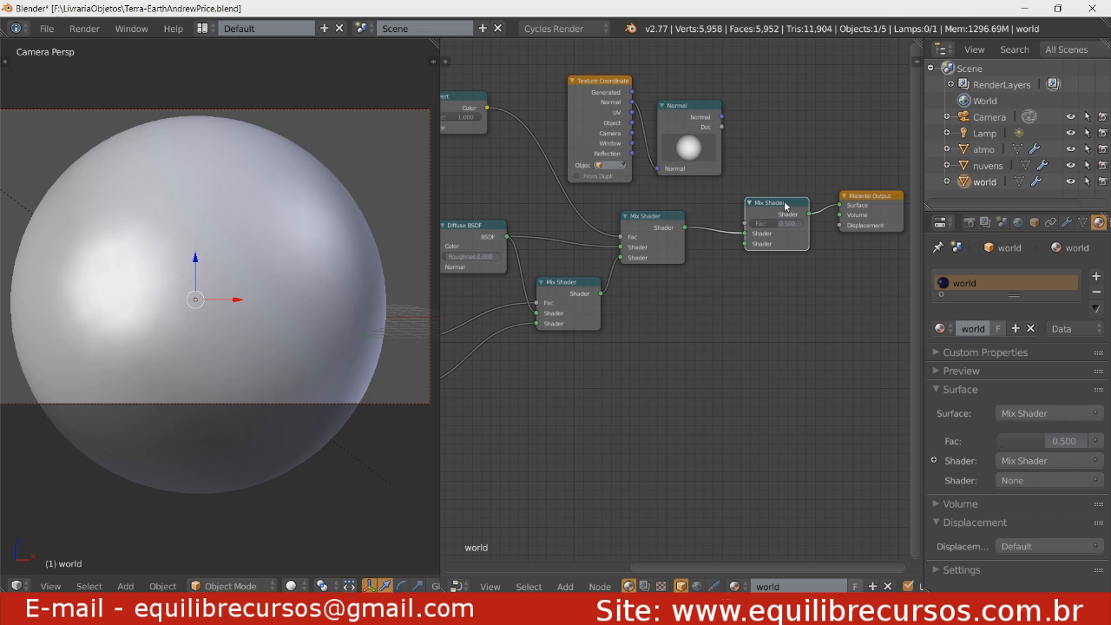
{"action": "middle_click_drag", "start_coordinate": [693, 120], "coordinate": [679, 117]}
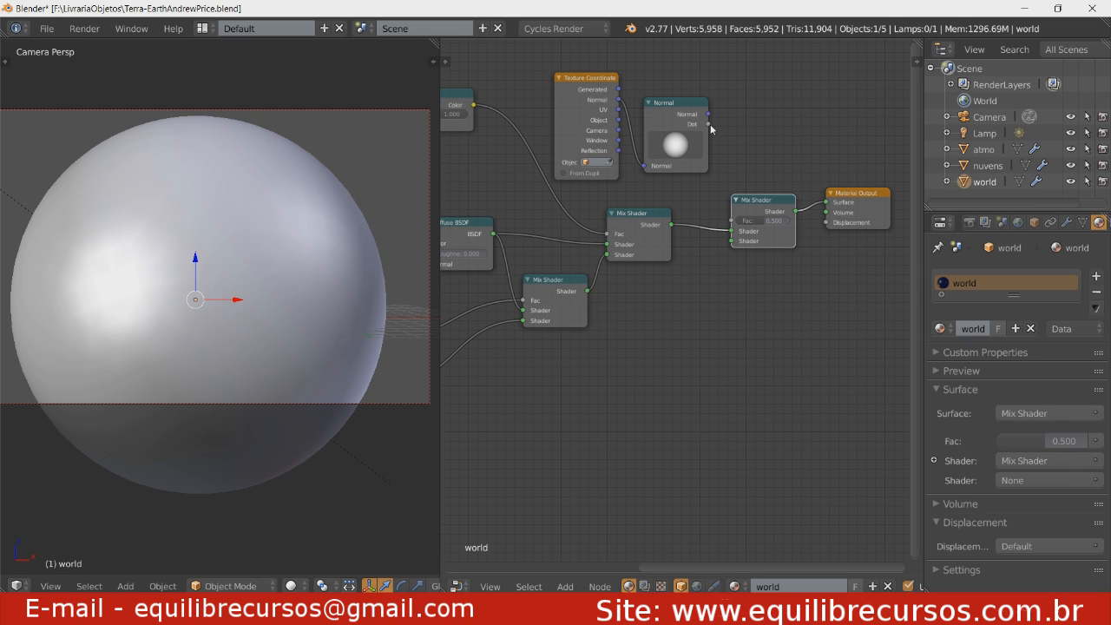
{"action": "left_click_drag", "start_coordinate": [708, 124], "coordinate": [732, 221]}
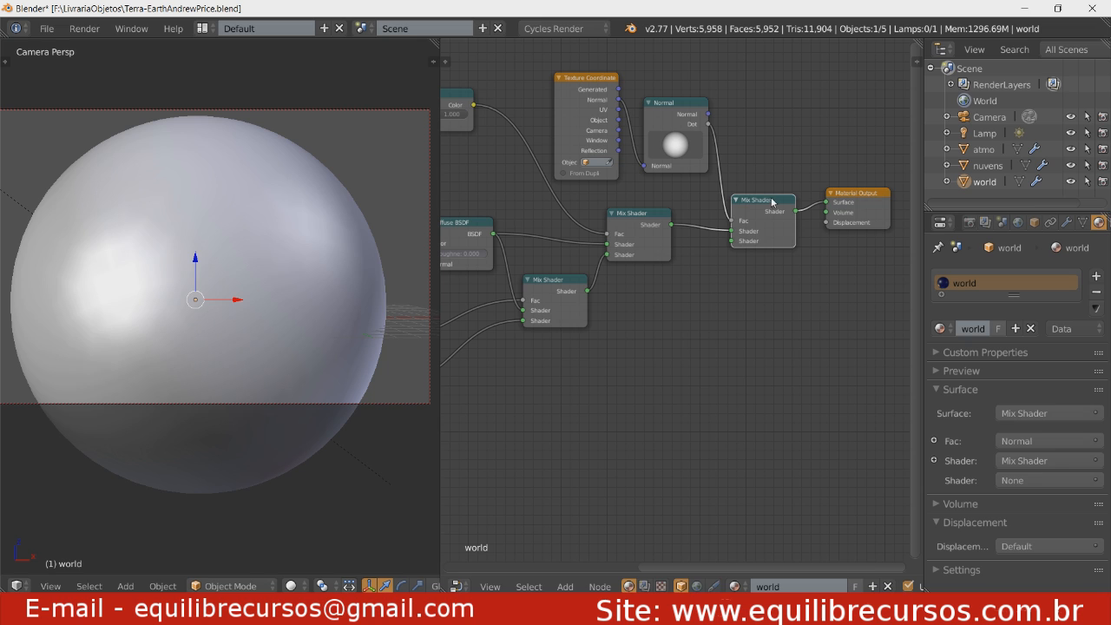
{"action": "left_click_drag", "start_coordinate": [778, 203], "coordinate": [798, 192]}
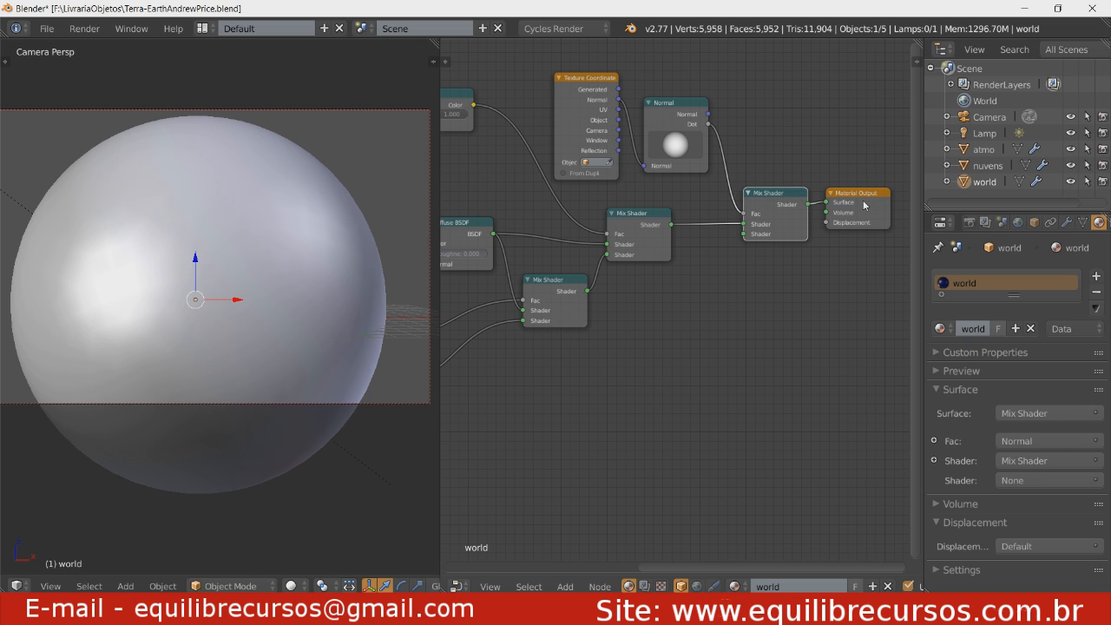
{"action": "left_click_drag", "start_coordinate": [870, 206], "coordinate": [882, 204]}
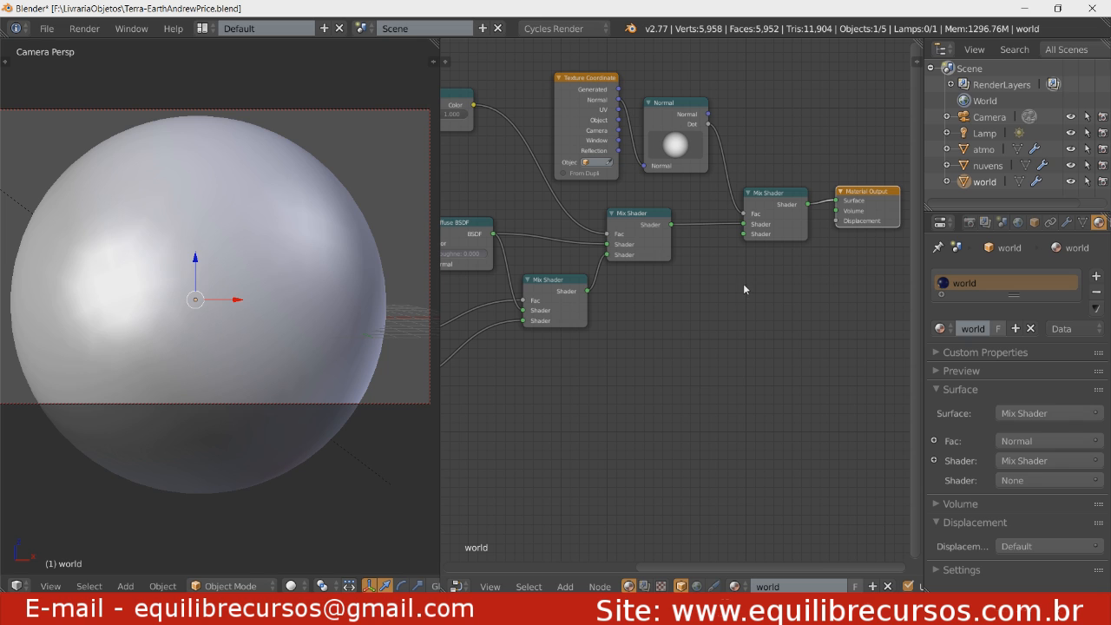
Add an Emission shader below the last Mix Shader and connect it to that shader's second Shader input.
{"action": "key", "text": "shift+a"}
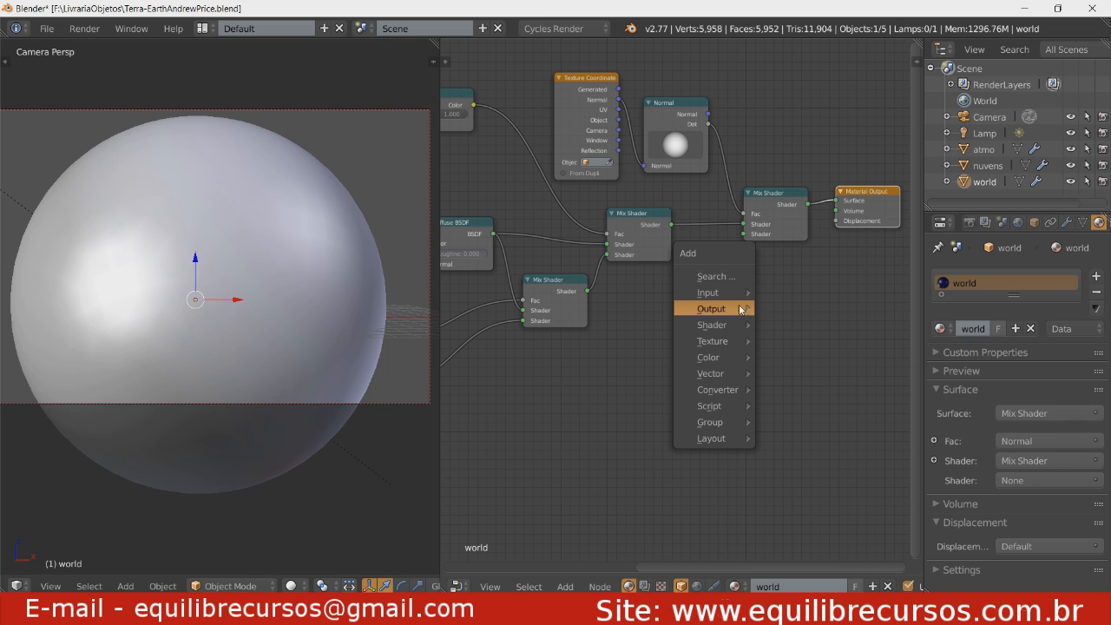
{"action": "mouse_move", "coordinate": [736, 327]}
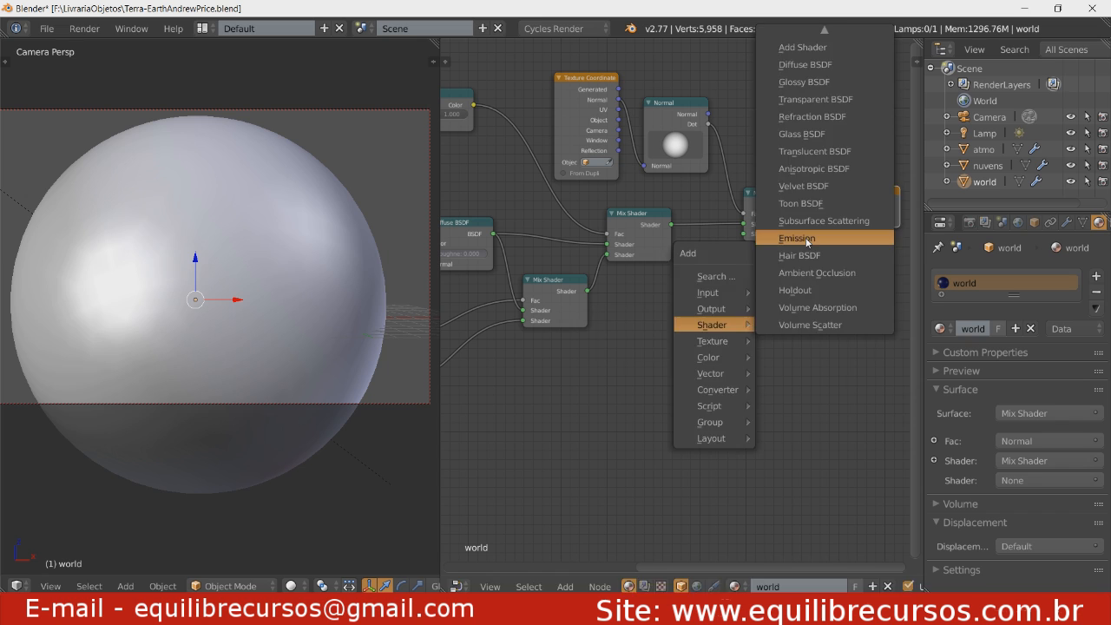
{"action": "left_click", "coordinate": [805, 240]}
{"action": "left_click", "coordinate": [670, 280]}
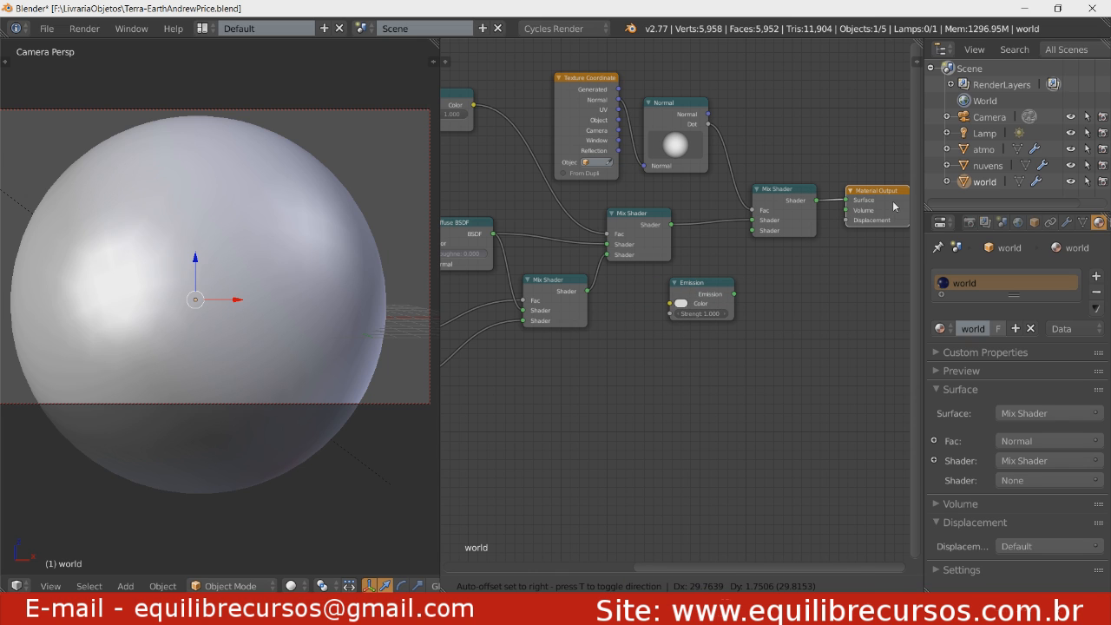
{"action": "left_click_drag", "start_coordinate": [778, 233], "coordinate": [785, 236]}
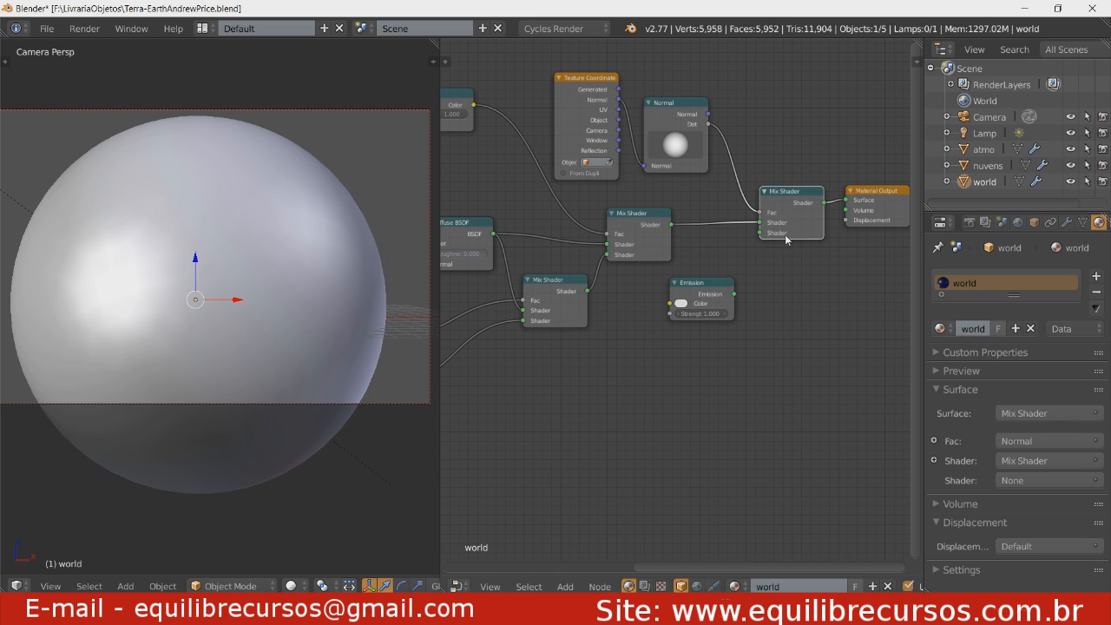
{"action": "left_click_drag", "start_coordinate": [735, 296], "coordinate": [761, 235]}
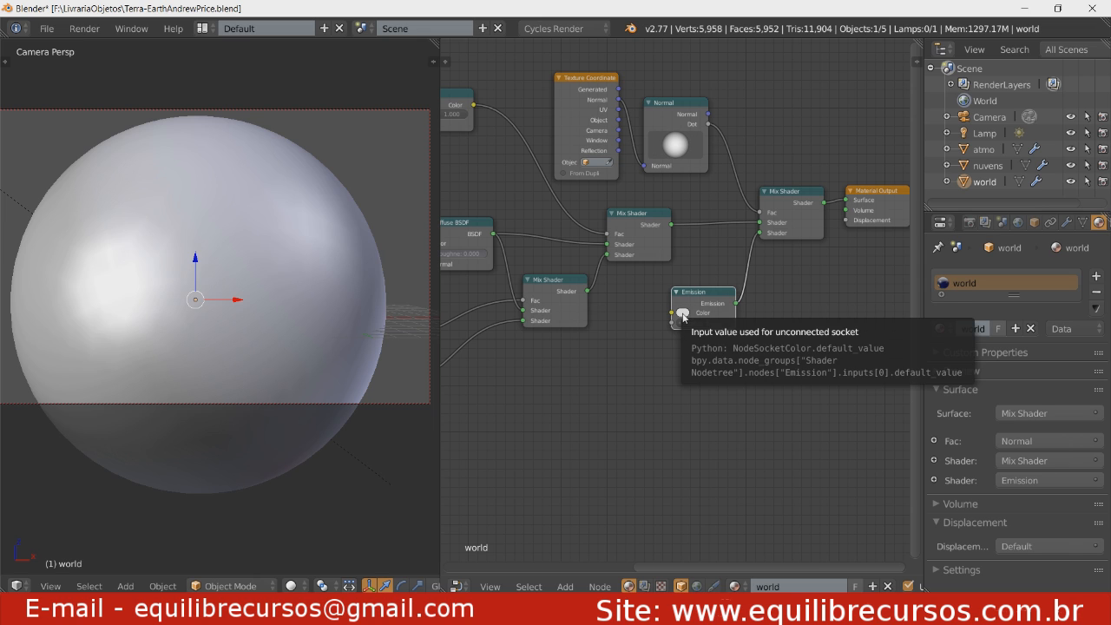
Set the Emission shader's color to magenta and delete the driver from that color value.
{"action": "left_click", "coordinate": [683, 314]}
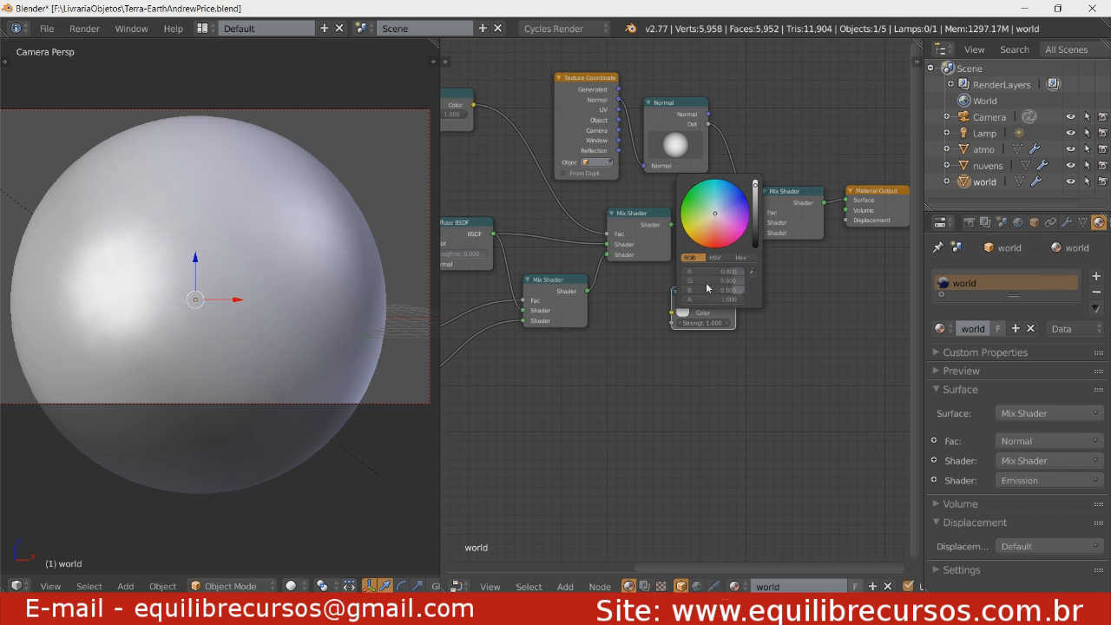
{"action": "left_click", "coordinate": [740, 230]}
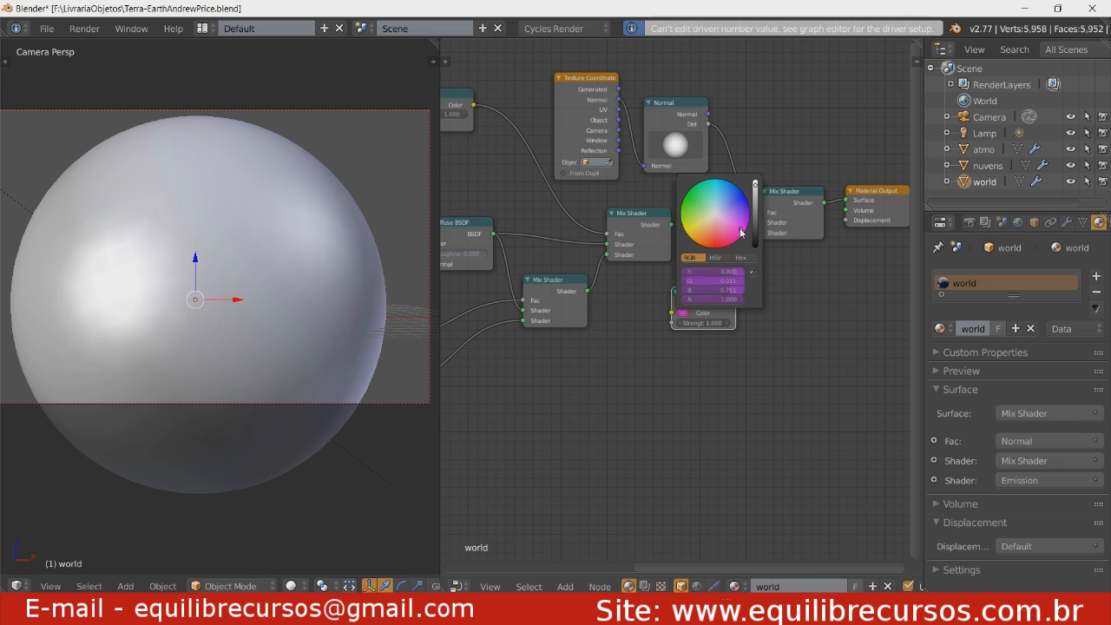
{"action": "right_click", "coordinate": [683, 311]}
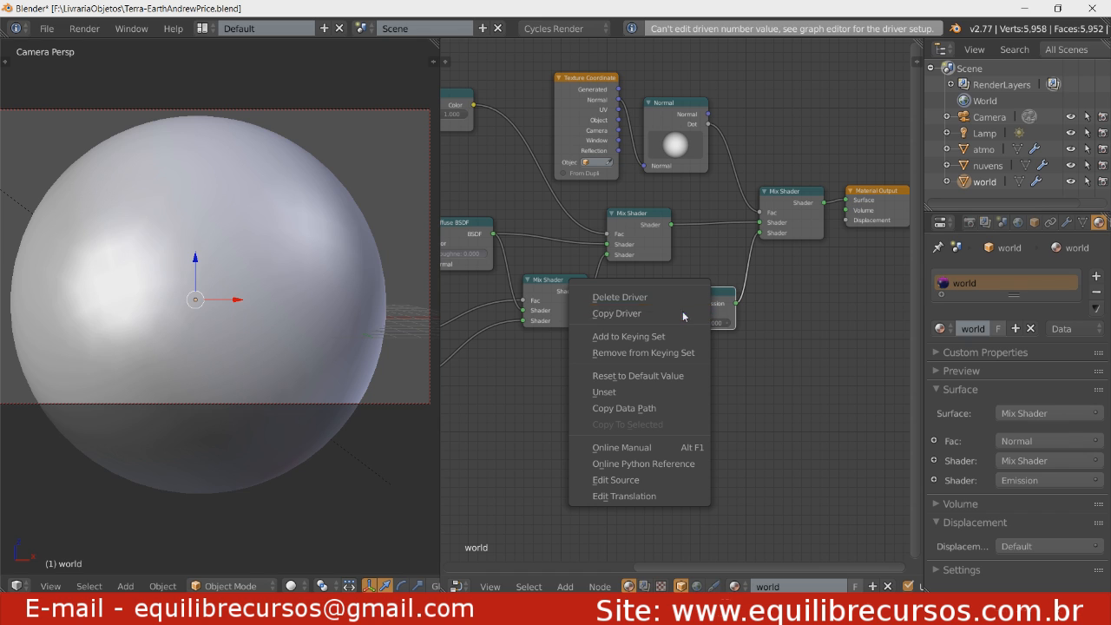
{"action": "left_click", "coordinate": [639, 297]}
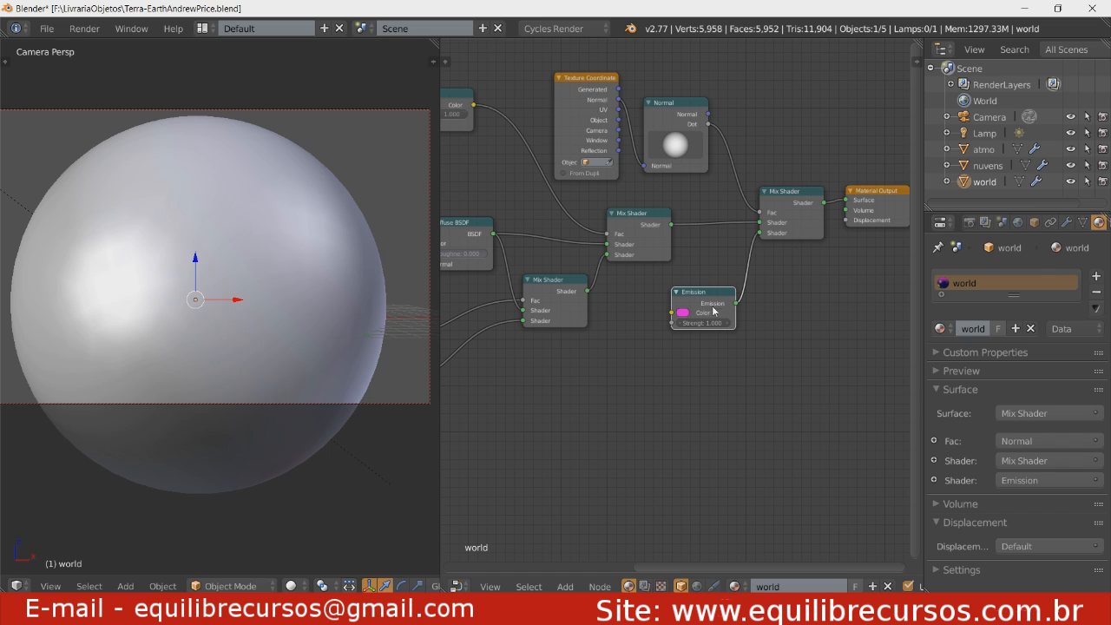
Nudge the last Mix Shader and the Emission node apart, and add an Image Texture node below and before the Emission node.
{"action": "left_click_drag", "start_coordinate": [800, 216], "coordinate": [812, 218]}
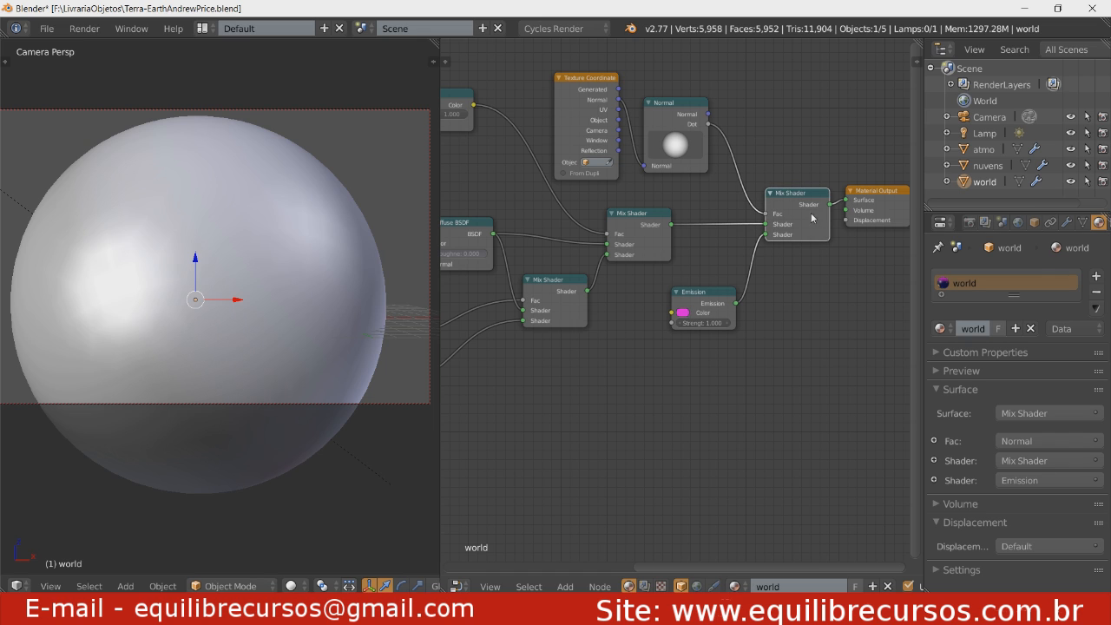
{"action": "left_click", "coordinate": [886, 212]}
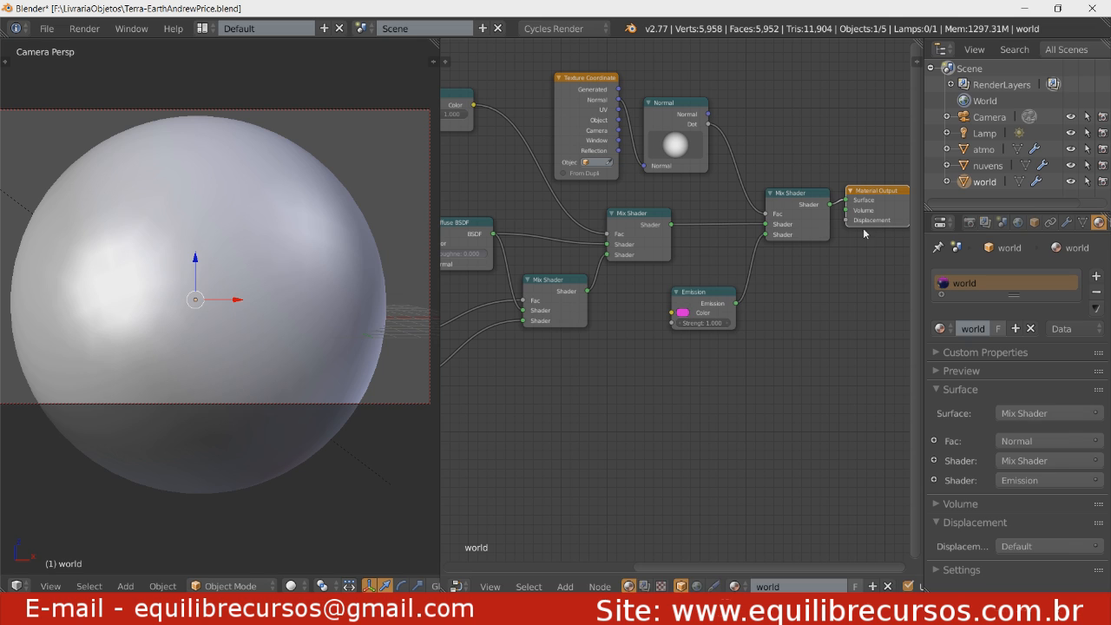
{"action": "left_click_drag", "start_coordinate": [697, 306], "coordinate": [708, 315]}
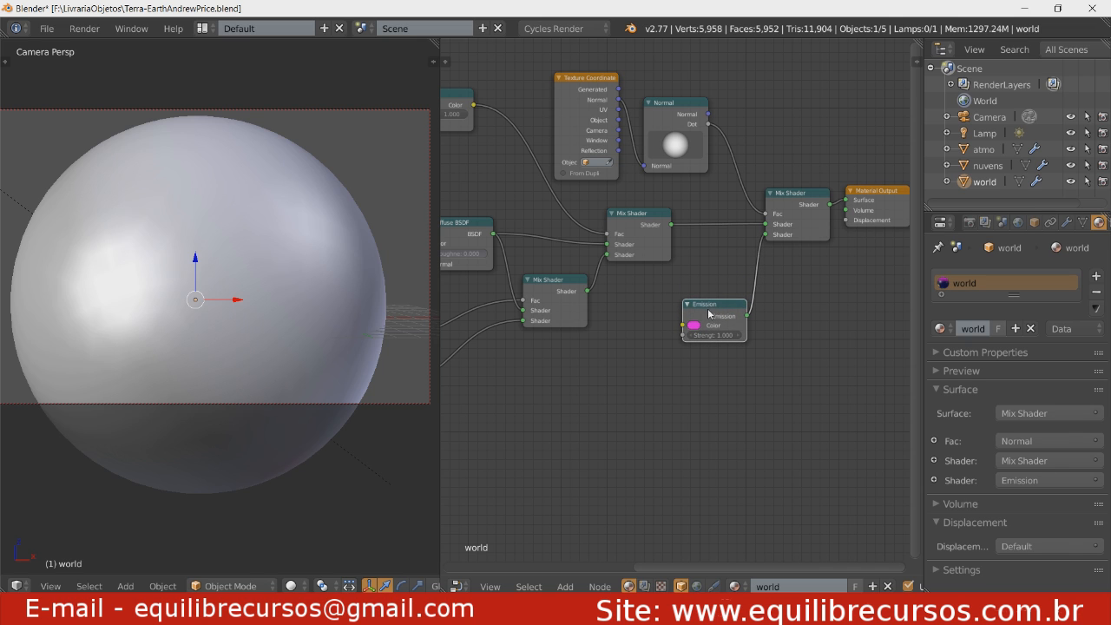
{"action": "key", "text": "shift+a"}
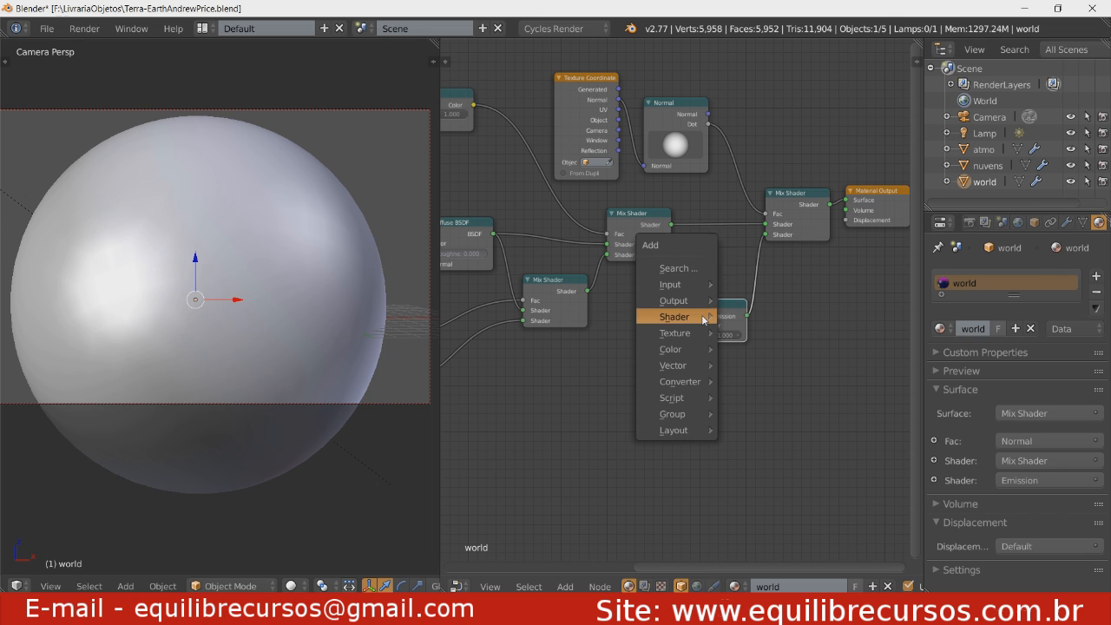
{"action": "mouse_move", "coordinate": [690, 287]}
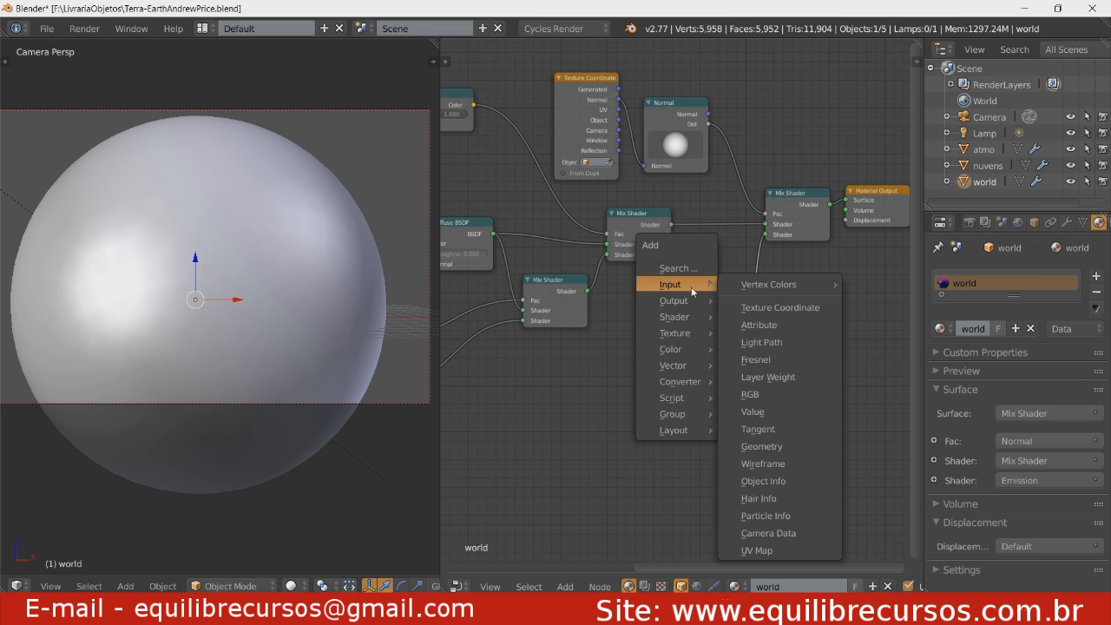
{"action": "mouse_move", "coordinate": [695, 334]}
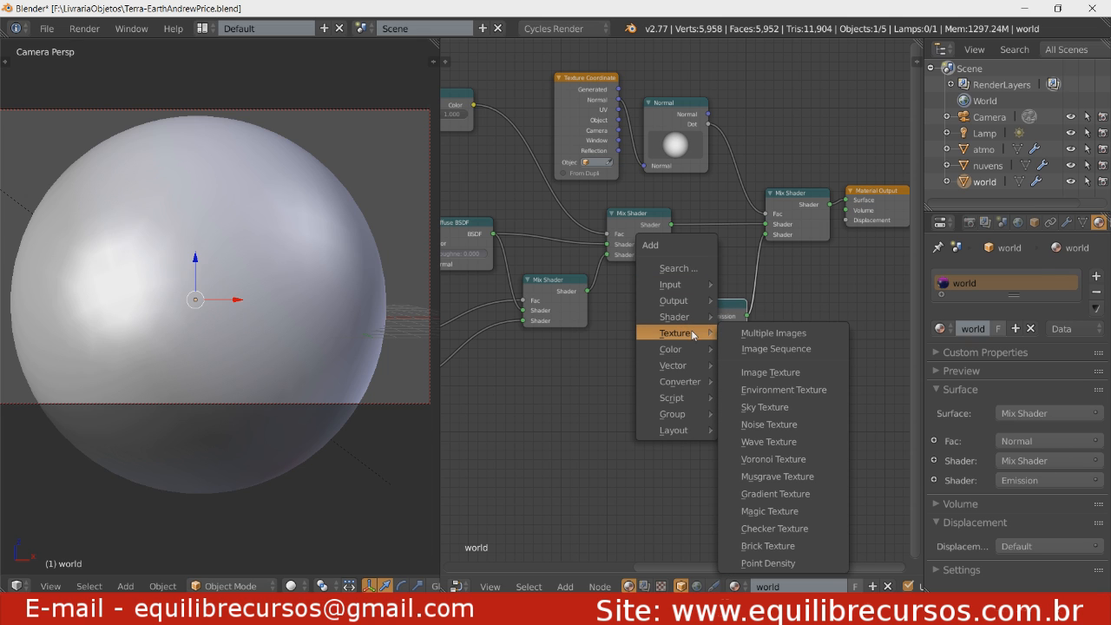
{"action": "left_click", "coordinate": [770, 371]}
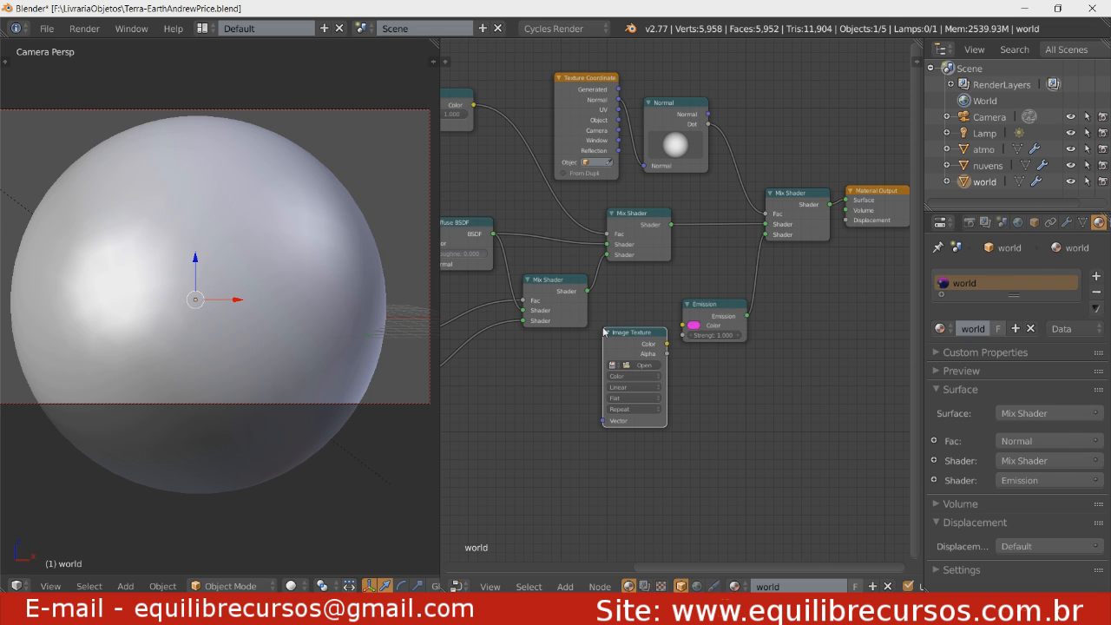
{"action": "left_click", "coordinate": [597, 343]}
Connect the new Image Texture's Color output to the Emission shader's Color input, spacing the two nodes apart.
{"action": "left_click_drag", "start_coordinate": [716, 312], "coordinate": [722, 316]}
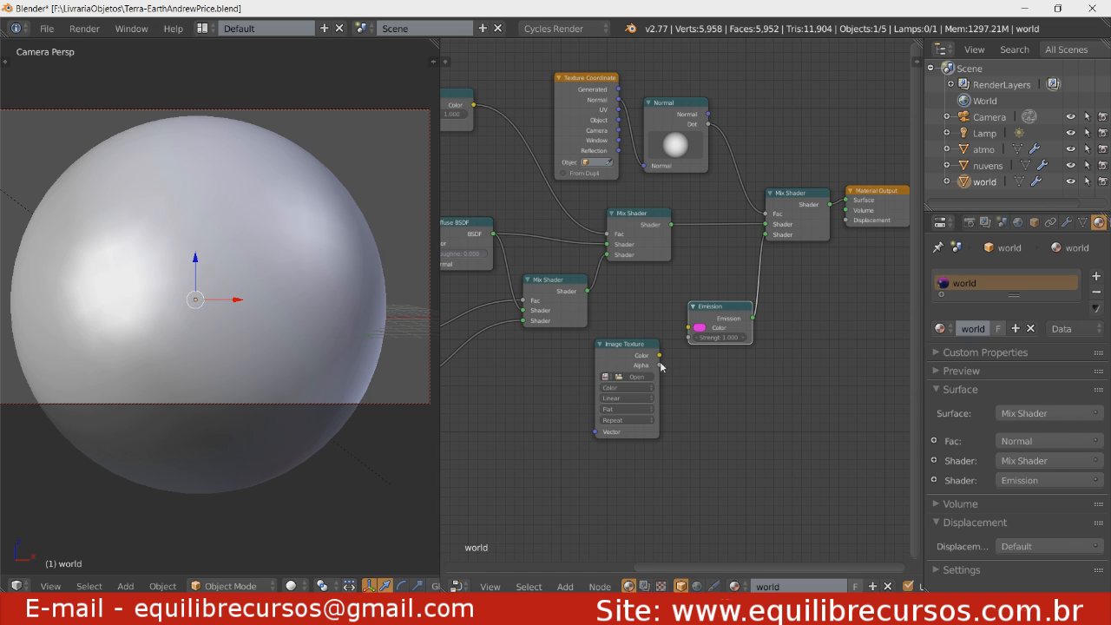
{"action": "left_click_drag", "start_coordinate": [660, 355], "coordinate": [687, 332]}
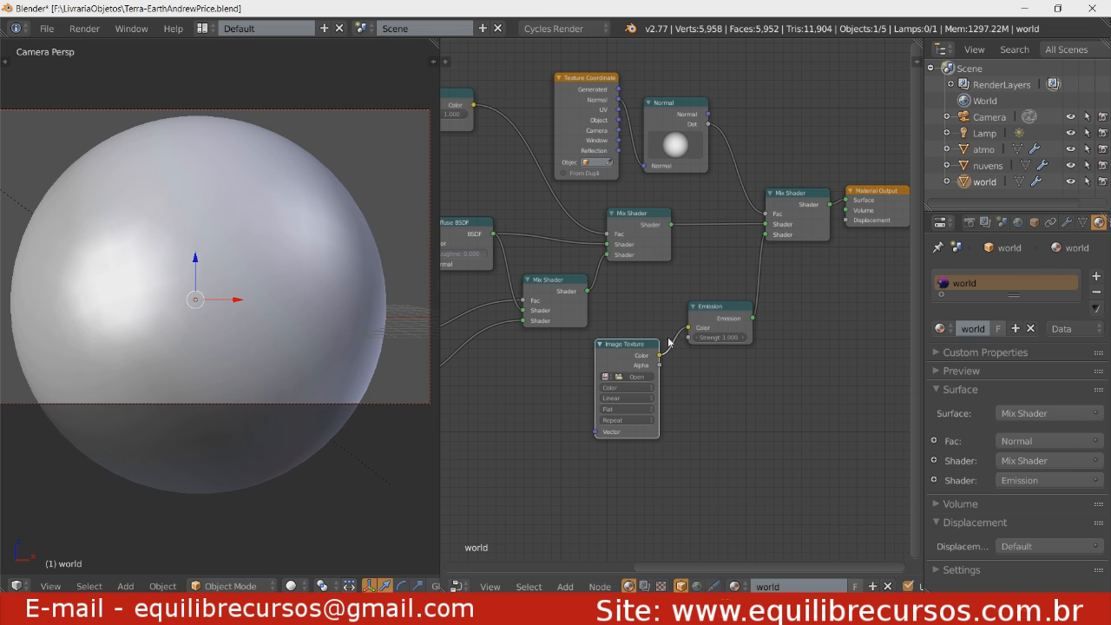
{"action": "left_click_drag", "start_coordinate": [621, 364], "coordinate": [613, 380]}
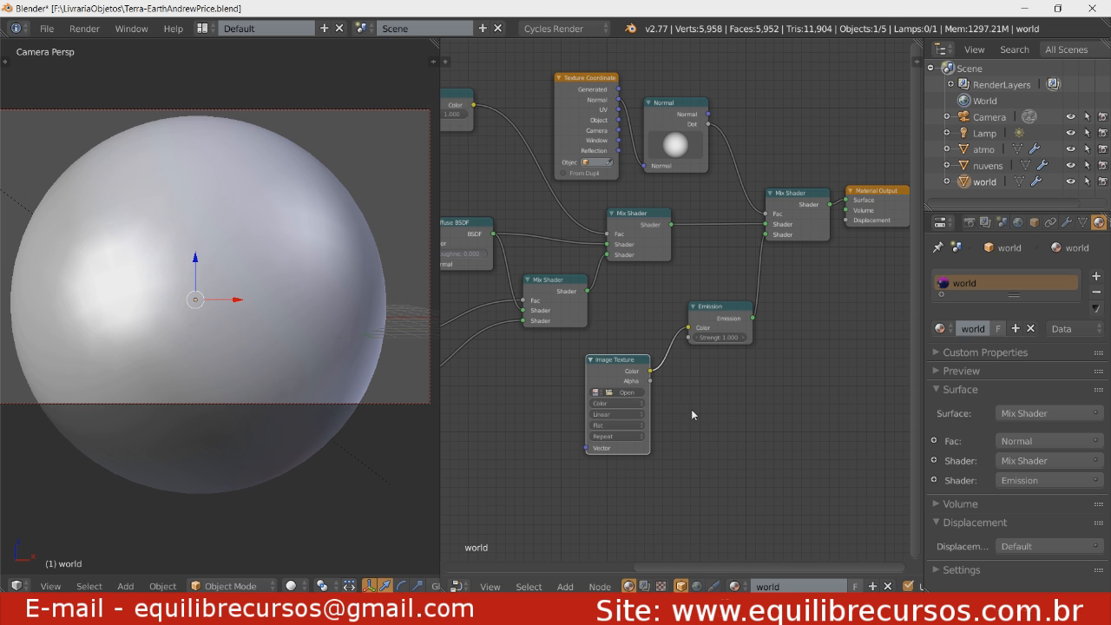
Connect the first Texture Coordinate node's Generated output to the new Image Texture's Vector input.
{"action": "scroll", "coordinate": [694, 417], "scroll_direction": "down", "scroll_amount": 5}
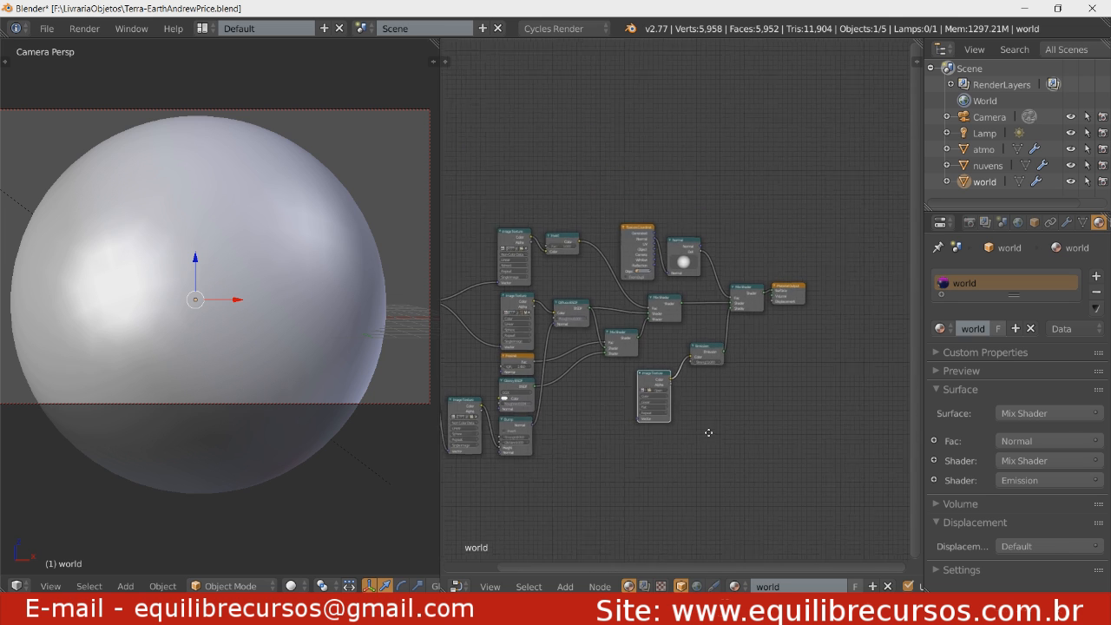
{"action": "scroll", "coordinate": [478, 302], "scroll_direction": "left", "scroll_amount": 2, "text": "ctrl"}
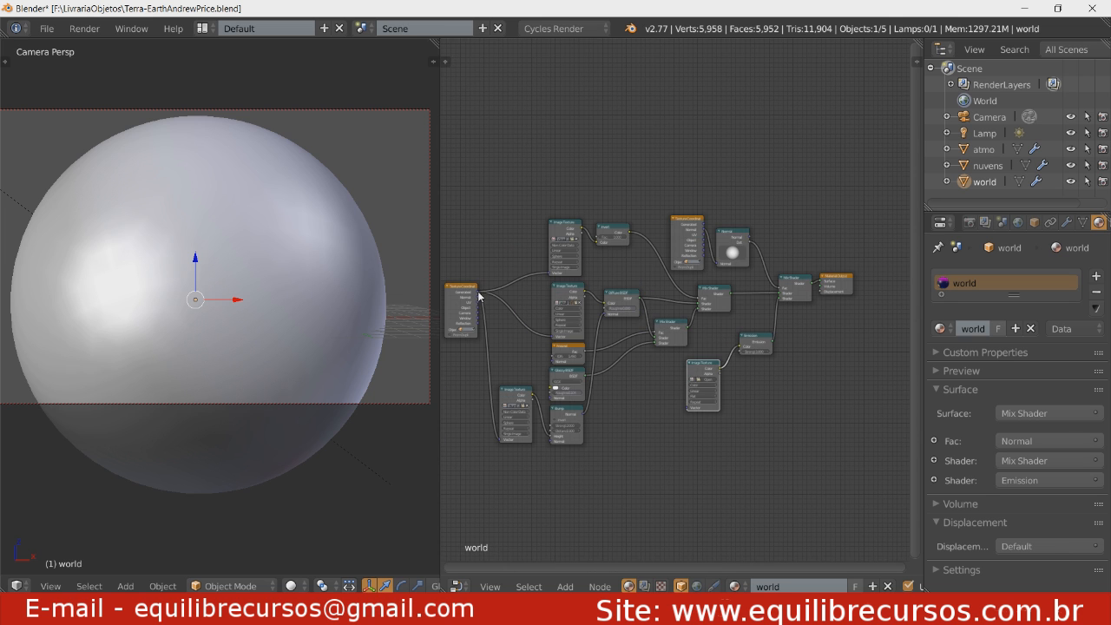
{"action": "left_click_drag", "start_coordinate": [478, 296], "coordinate": [487, 299]}
{"action": "left_click_drag", "start_coordinate": [598, 375], "coordinate": [684, 404]}
{"action": "mouse_move", "coordinate": [754, 388]}
{"action": "middle_mouse_down", "text": "ctrl"}
{"action": "mouse_move", "coordinate": [758, 405]}
{"action": "mouse_move", "coordinate": [750, 390]}
{"action": "mouse_move", "coordinate": [742, 399]}
{"action": "middle_mouse_up", "text": "ctrl"}
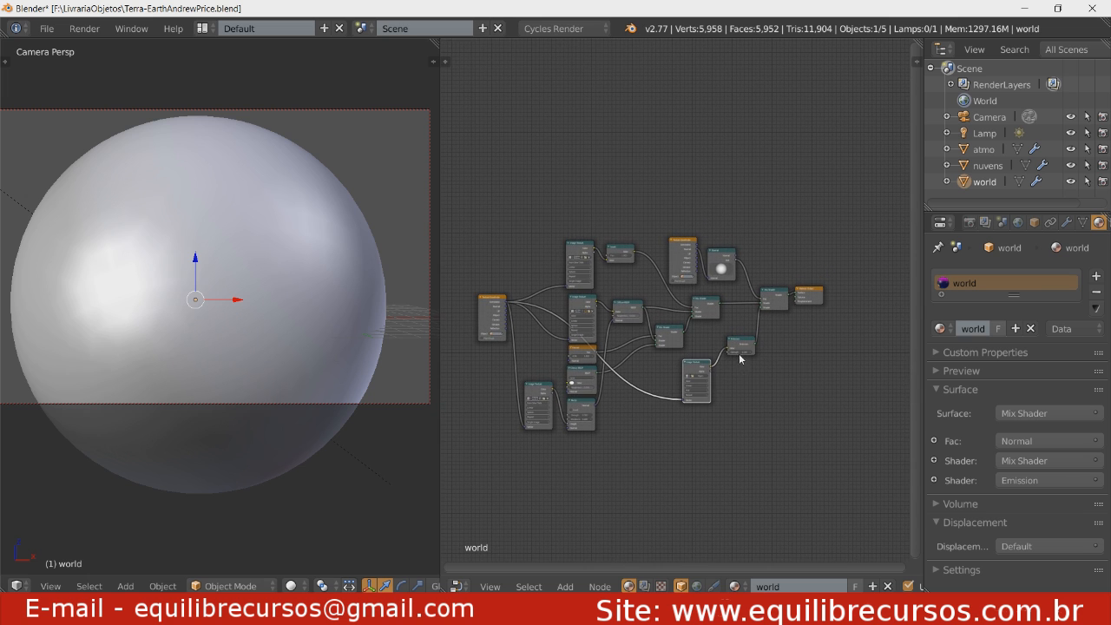
Move the Image Texture link from the Emission's Color input to its Strength input and show the viewport in rendered mode.
{"action": "scroll", "coordinate": [745, 389], "scroll_direction": "up", "scroll_amount": 5}
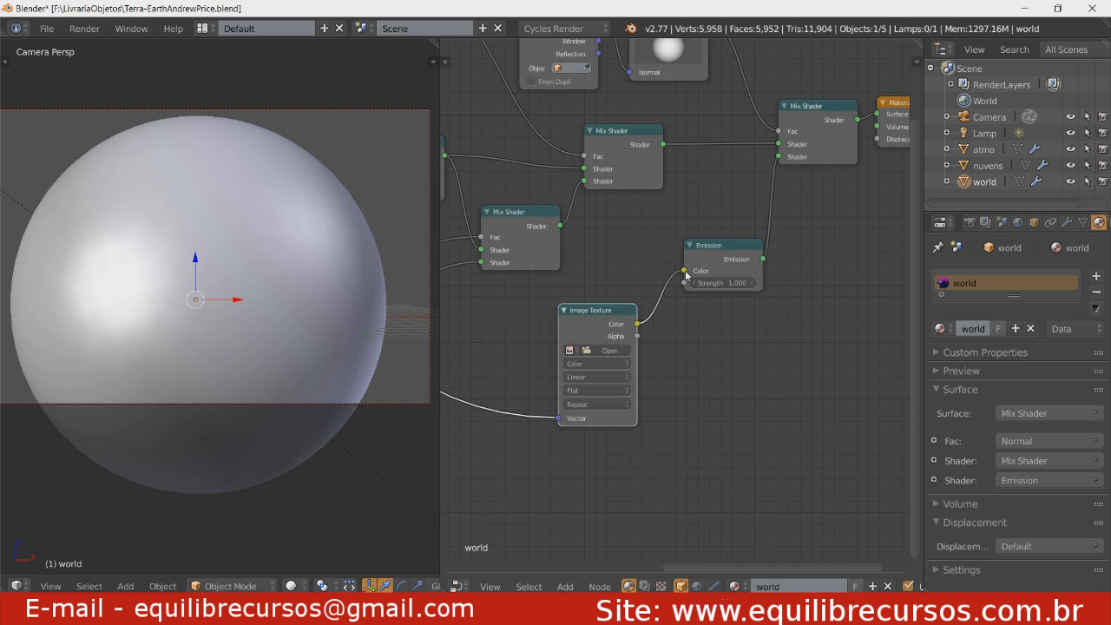
{"action": "left_click_drag", "start_coordinate": [685, 274], "coordinate": [687, 284]}
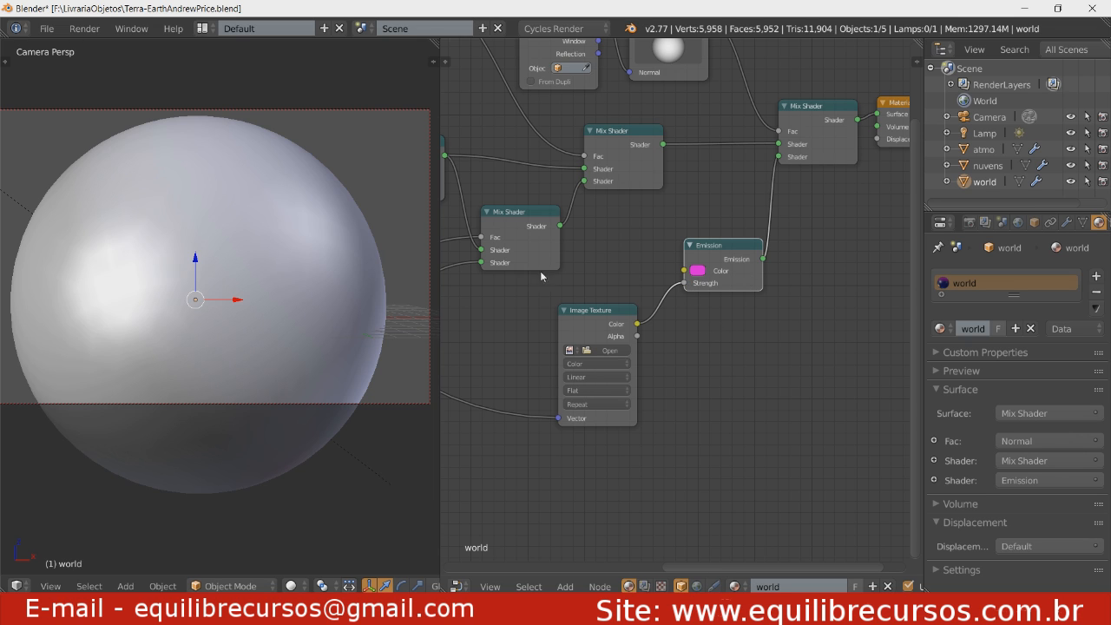
{"action": "key", "text": "shift+z"}
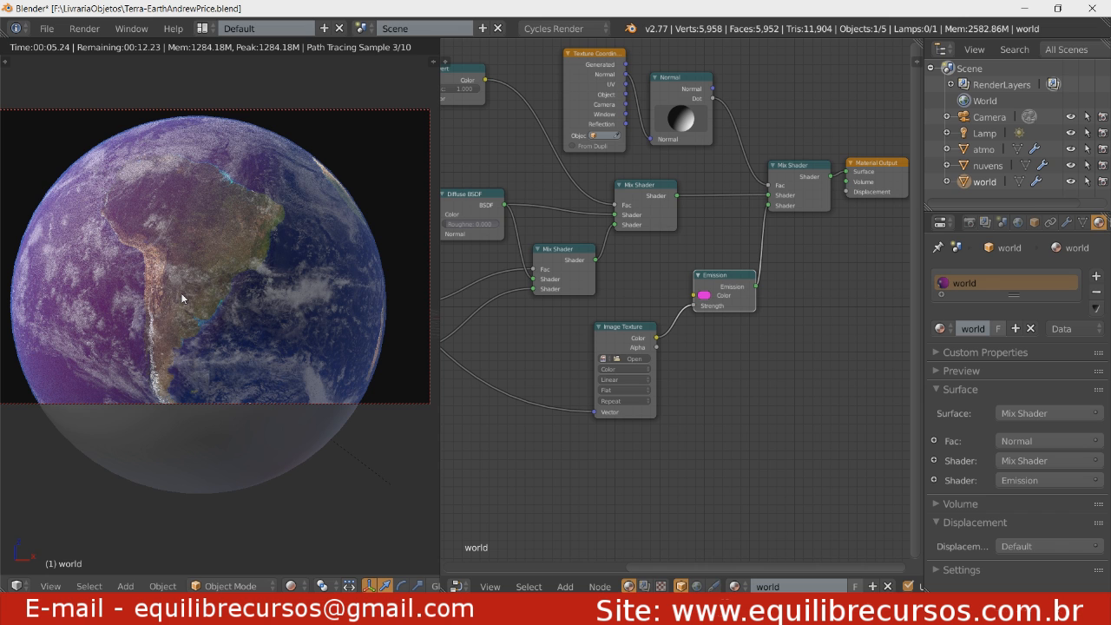
Load Nasa_earth_lights_lrg.jpg from the AndrewPriceEarthText folder on drive E into the new Image Texture node.
{"action": "left_click", "coordinate": [633, 359]}
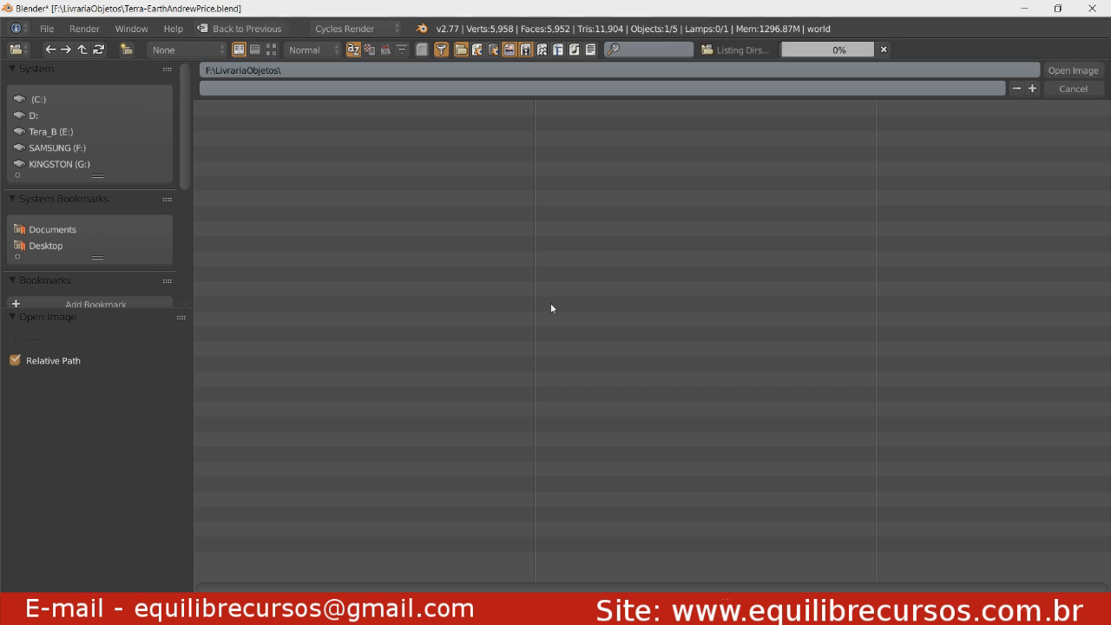
{"action": "left_click", "coordinate": [50, 131]}
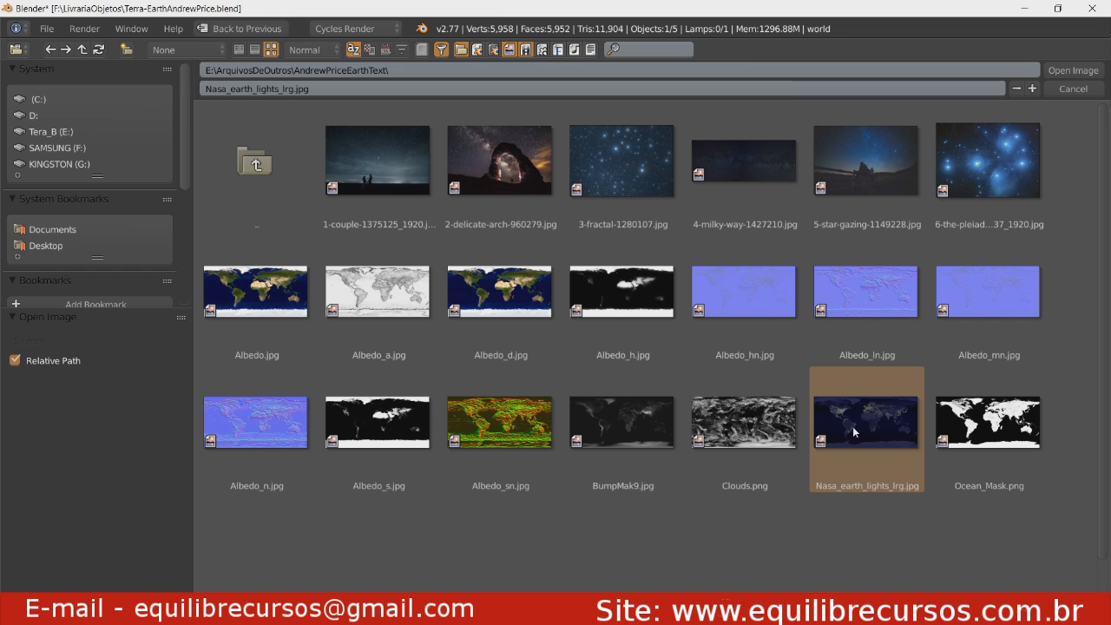
{"action": "left_click", "coordinate": [1073, 71]}
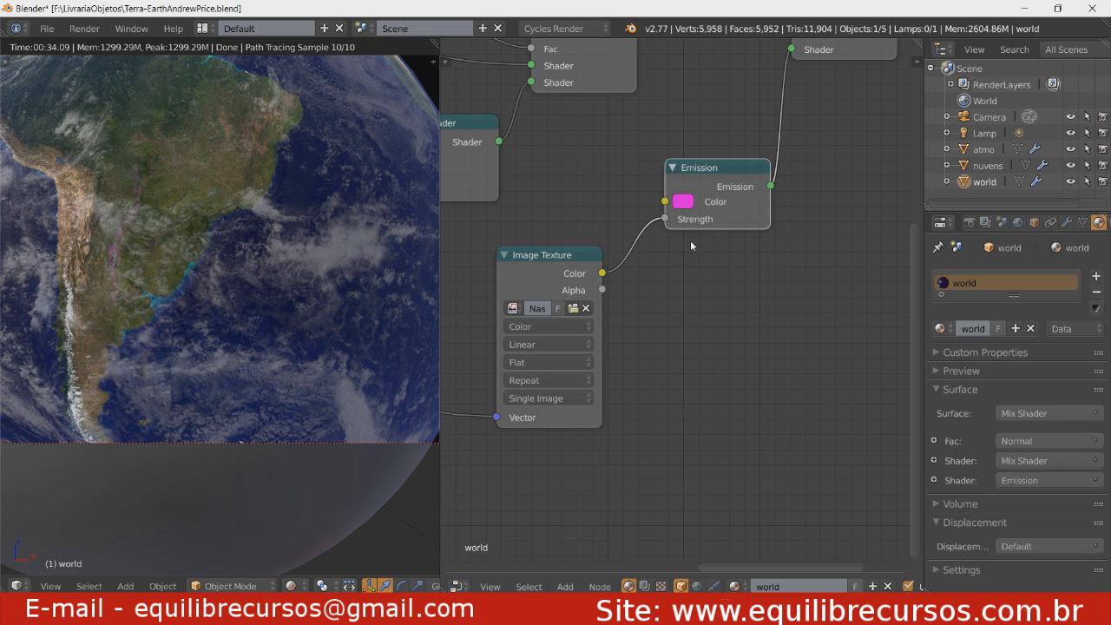
Set the night lights Image Texture's color space to Non-Color Data and its projection to Sphere.
{"action": "left_click", "coordinate": [534, 328]}
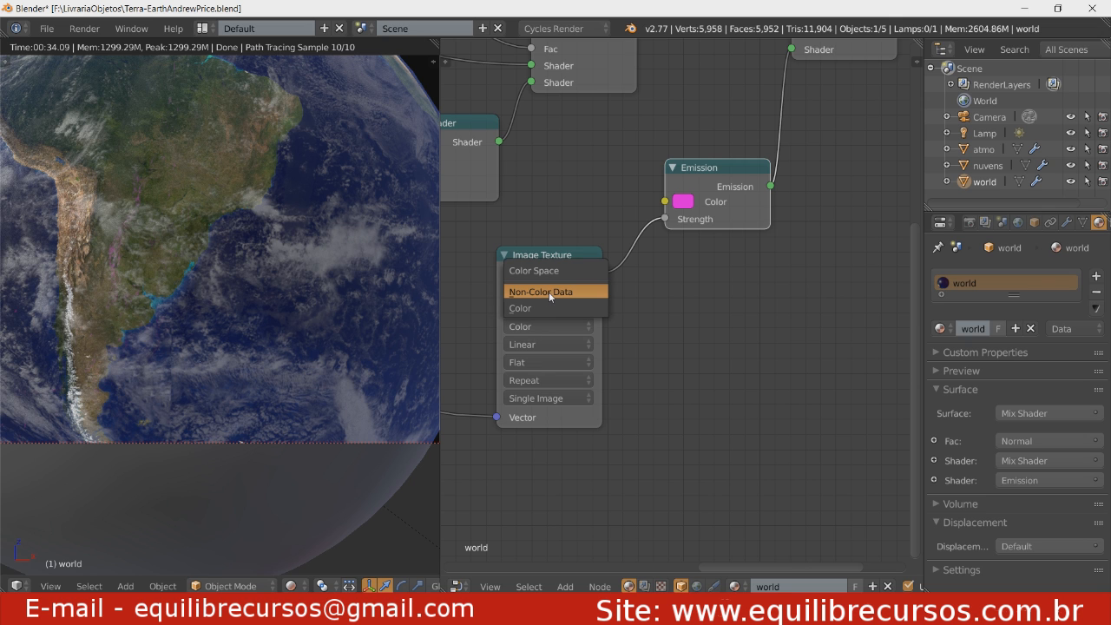
{"action": "left_click", "coordinate": [549, 292]}
{"action": "left_click", "coordinate": [546, 362]}
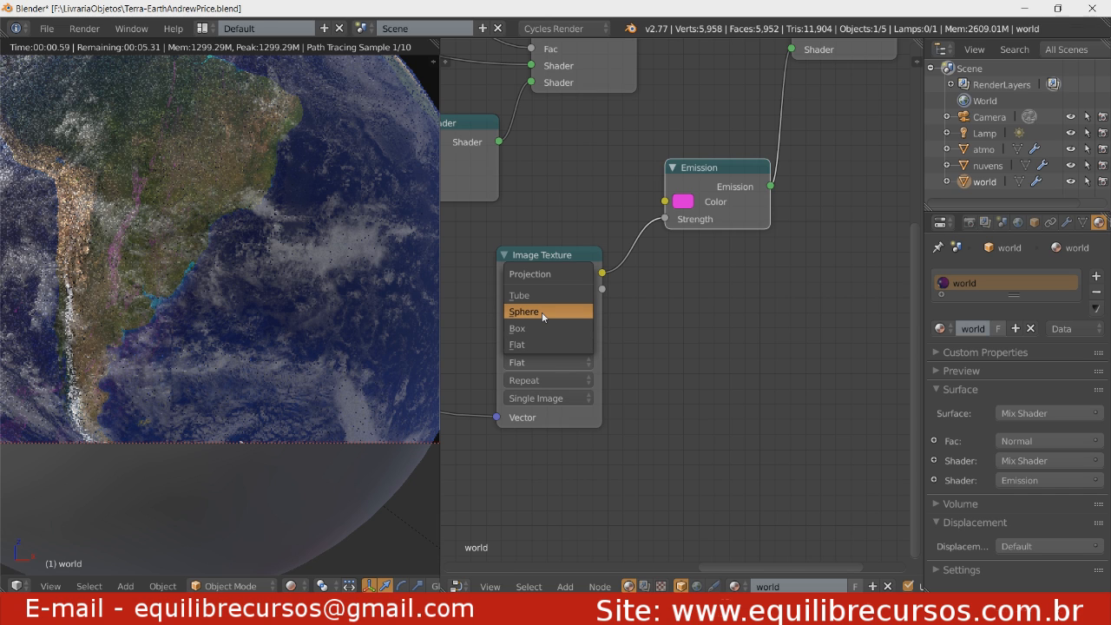
{"action": "left_click", "coordinate": [542, 312]}
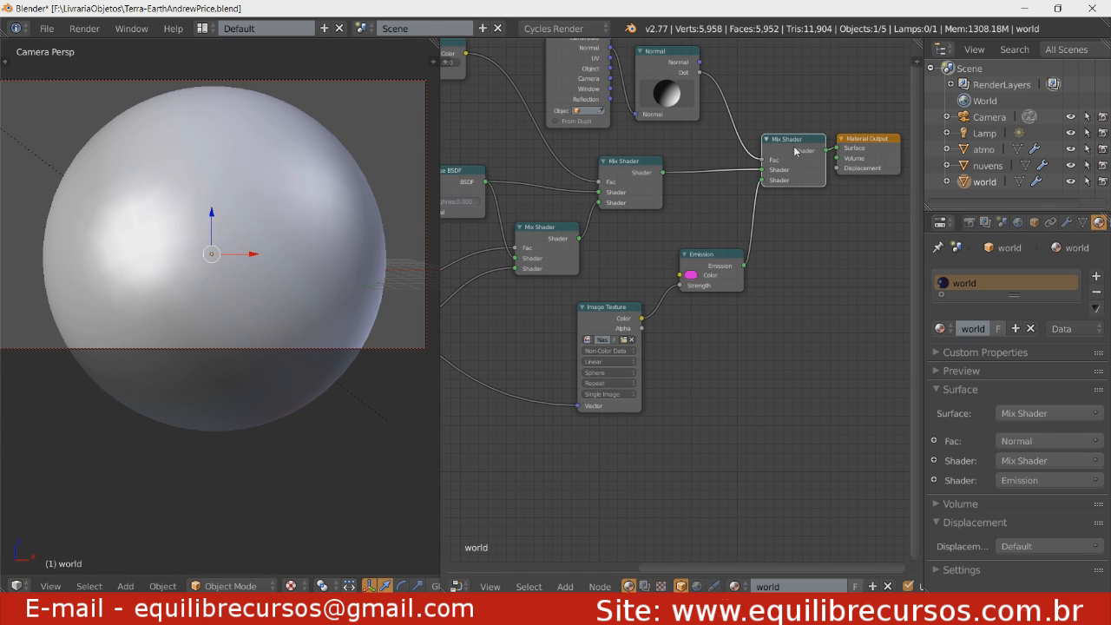
Shift the Emission, last Mix Shader and Material Output nodes away from the night lights texture to free space for another node.
{"action": "mouse_move", "coordinate": [695, 266]}
{"action": "left_mouse_down"}
{"action": "mouse_move", "coordinate": [689, 254]}
{"action": "mouse_move", "coordinate": [708, 252]}
{"action": "left_mouse_up"}
{"action": "left_click_drag", "start_coordinate": [882, 162], "coordinate": [912, 161]}
{"action": "left_click_drag", "start_coordinate": [813, 176], "coordinate": [837, 176]}
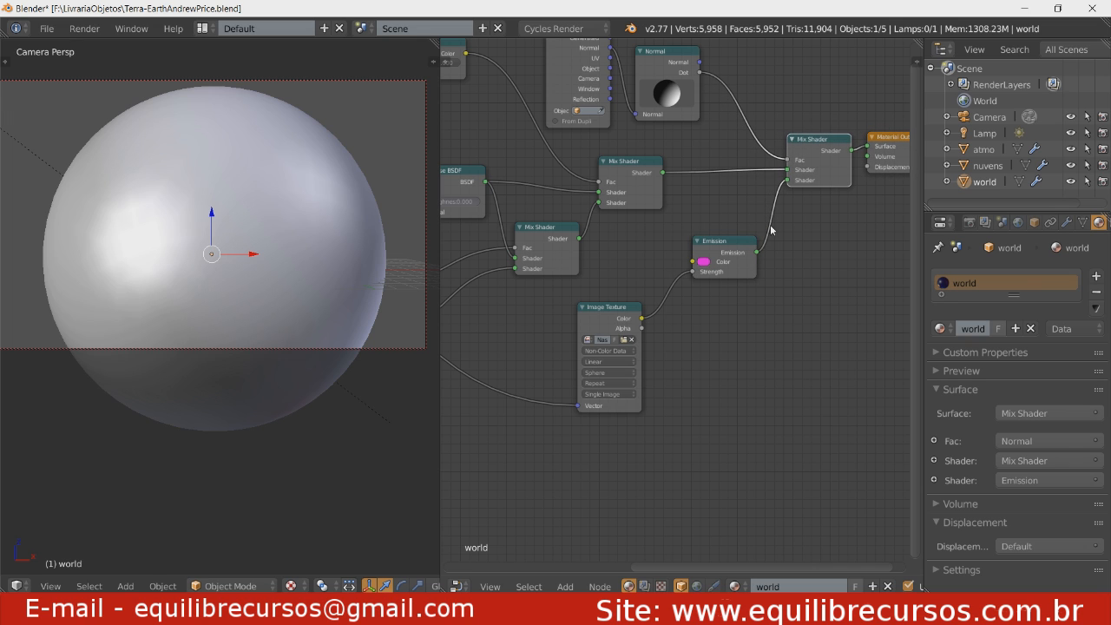
{"action": "left_click", "coordinate": [719, 253]}
{"action": "left_click_drag", "start_coordinate": [720, 253], "coordinate": [744, 247]}
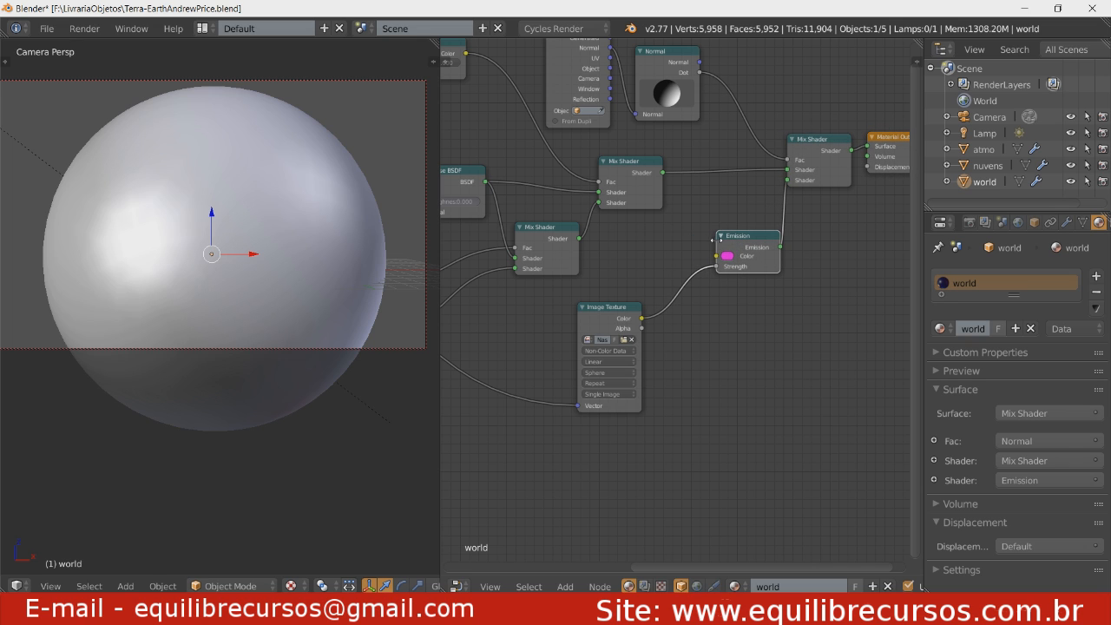
Insert a Math converter node on the link between the night lights Image Texture and the Emission's Strength.
{"action": "key", "text": "shift+a"}
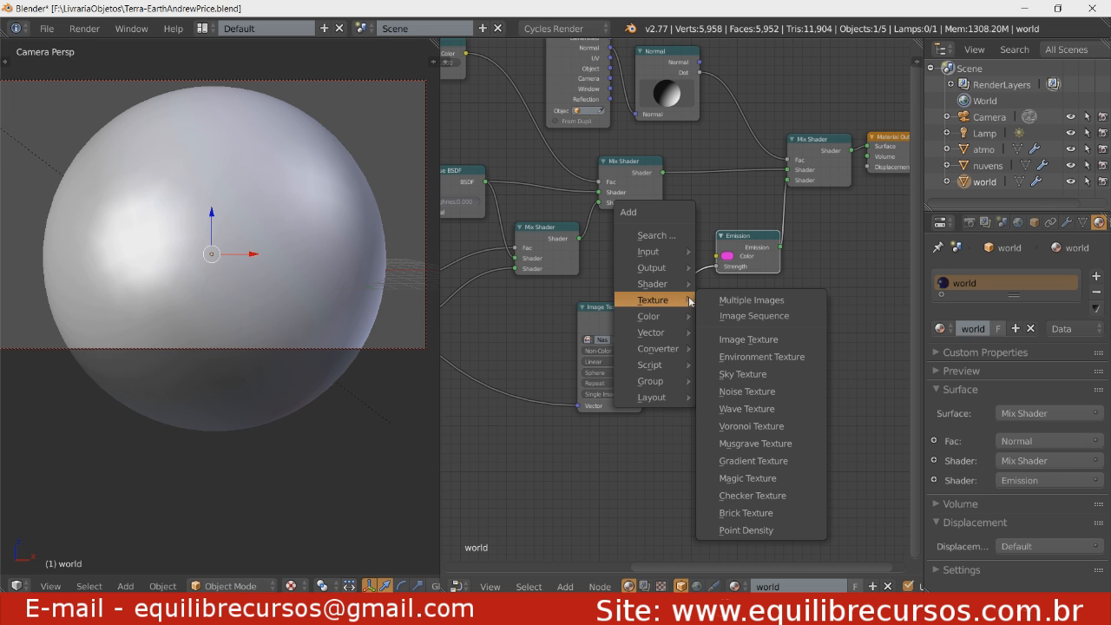
{"action": "mouse_move", "coordinate": [676, 321]}
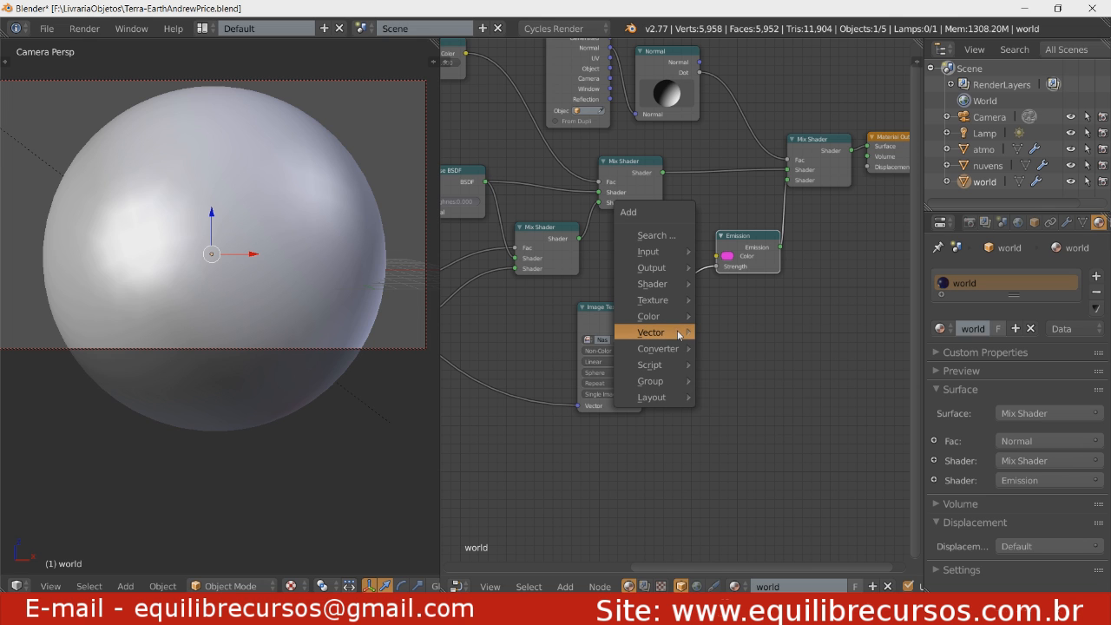
{"action": "mouse_move", "coordinate": [677, 350]}
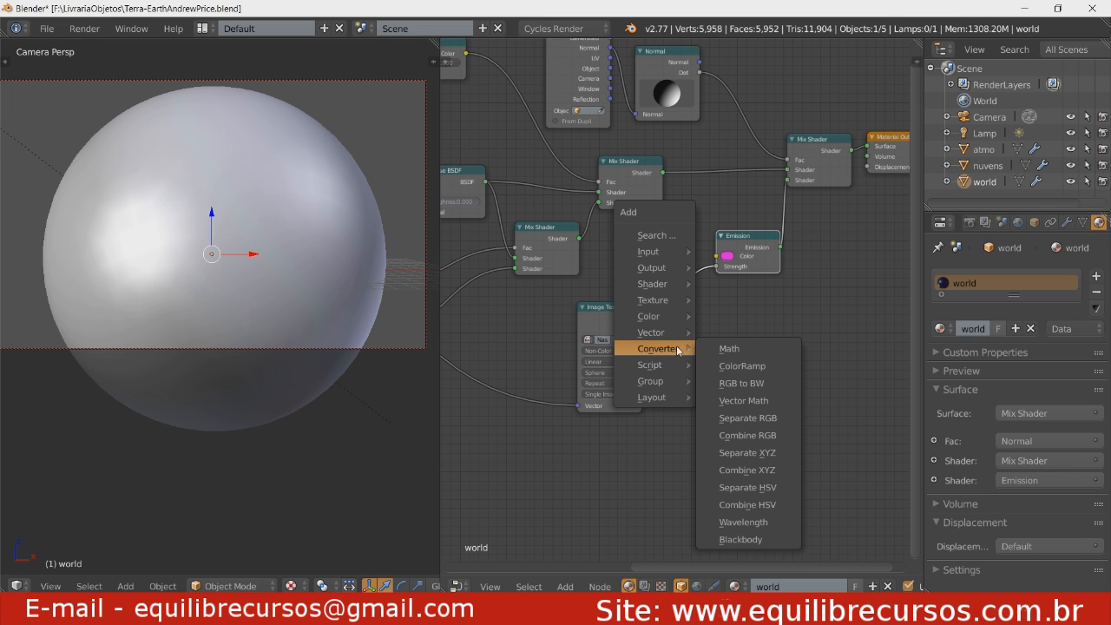
{"action": "left_click", "coordinate": [729, 350]}
{"action": "left_click", "coordinate": [672, 294]}
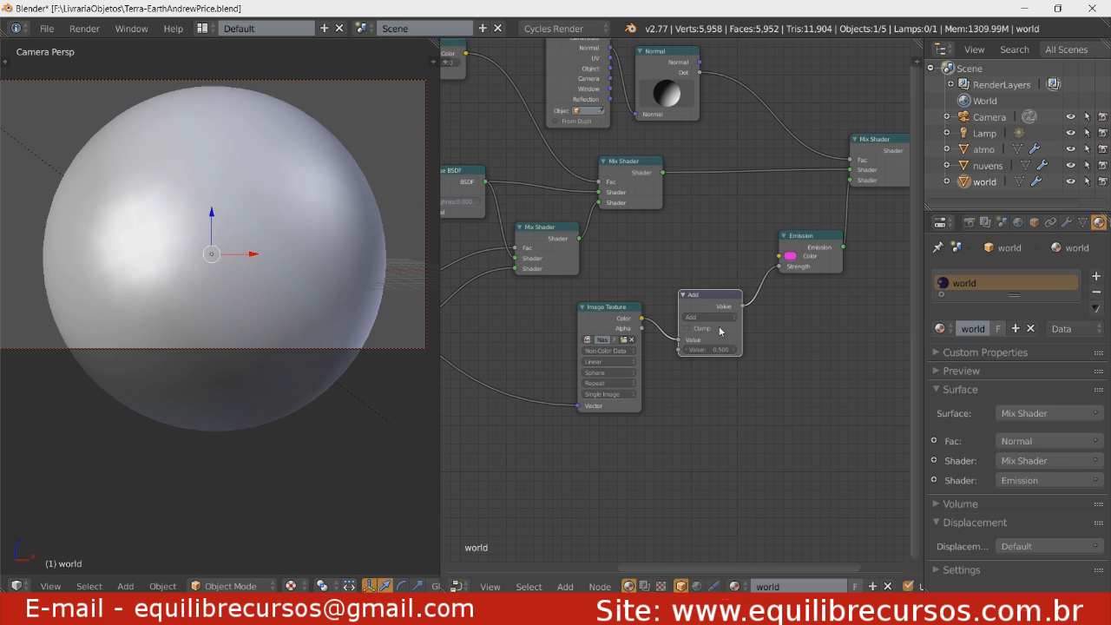
Set the Math node's operation to Multiply and its second value to 10.
{"action": "left_click", "coordinate": [707, 317]}
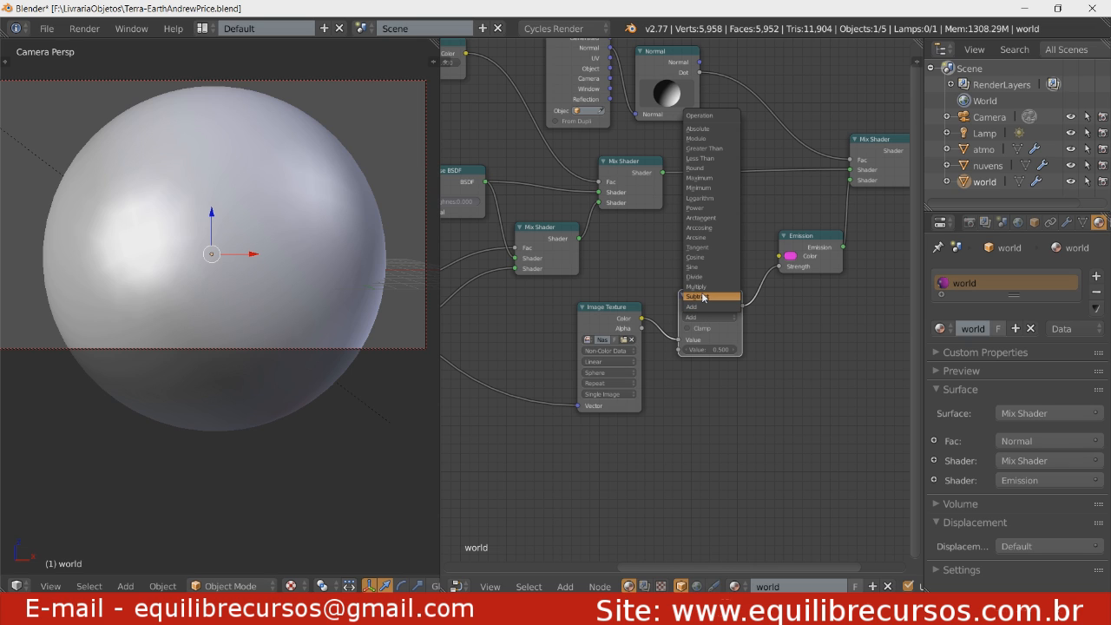
{"action": "left_click", "coordinate": [697, 287]}
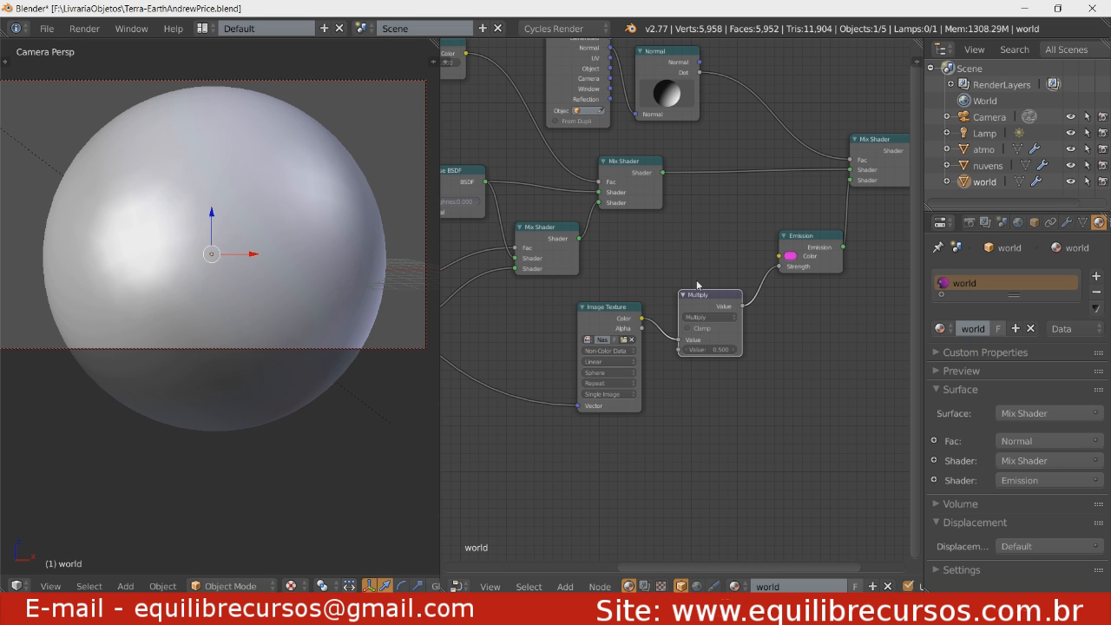
{"action": "left_click", "coordinate": [716, 348]}
{"action": "type", "text": "10"}
{"action": "key", "text": "Return"}
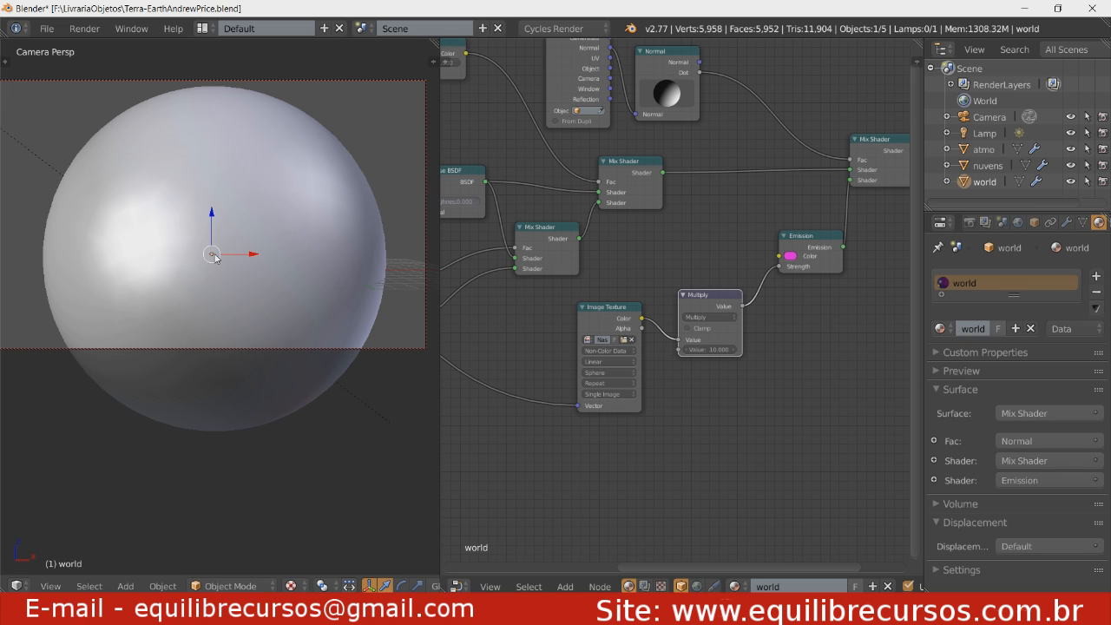
Show the viewport in rendered mode and change the Emission node's color from magenta to a pale warm orange.
{"action": "key", "text": "shift+z"}
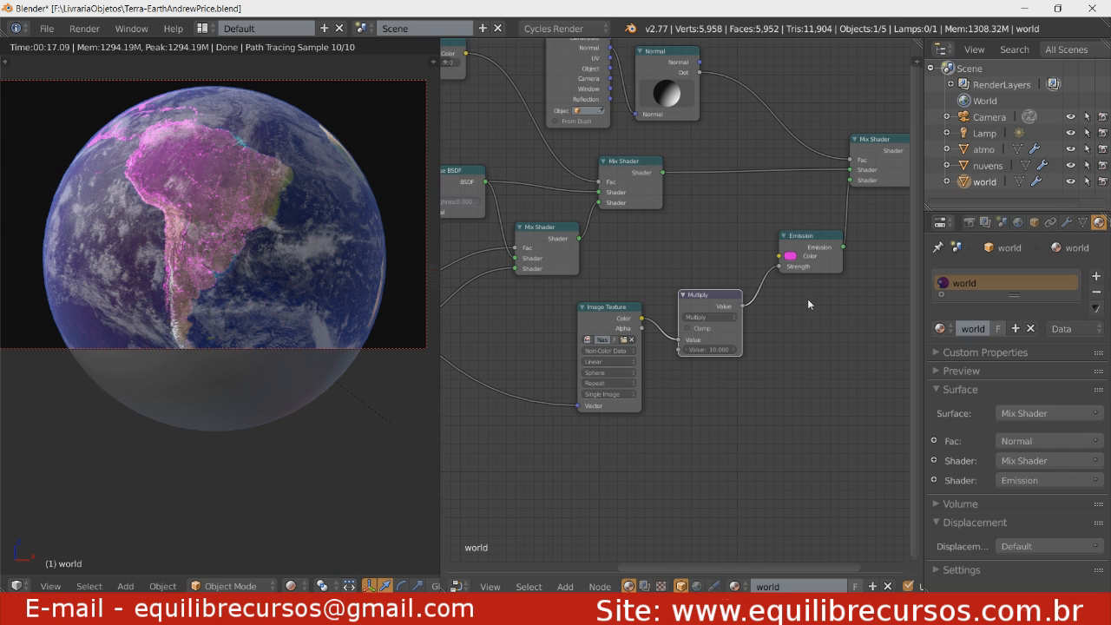
{"action": "left_click", "coordinate": [790, 257]}
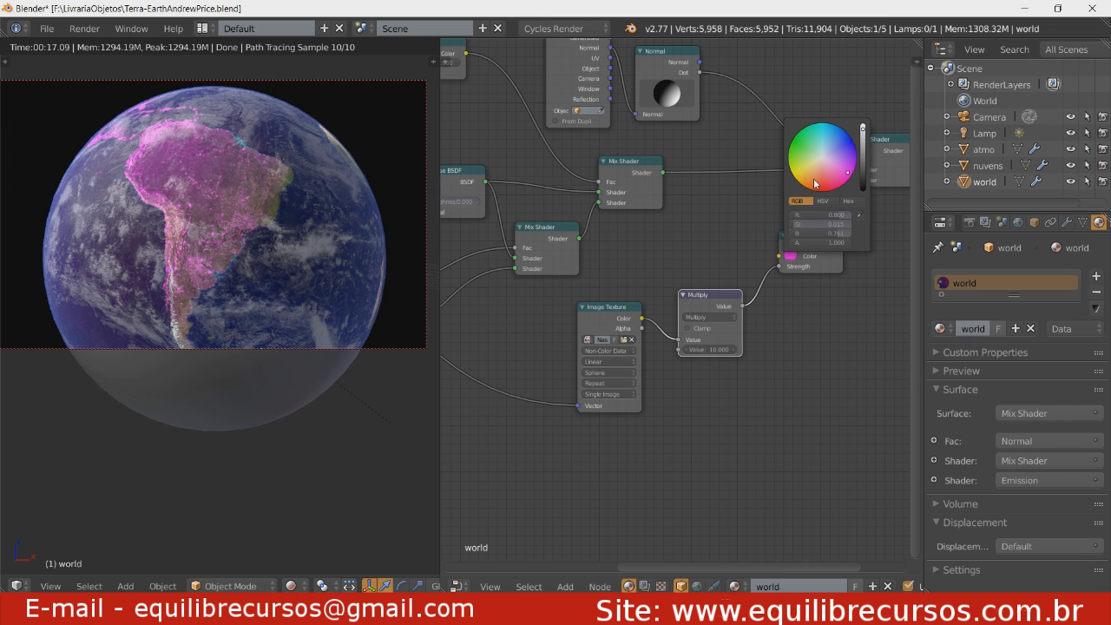
{"action": "left_click", "coordinate": [818, 171]}
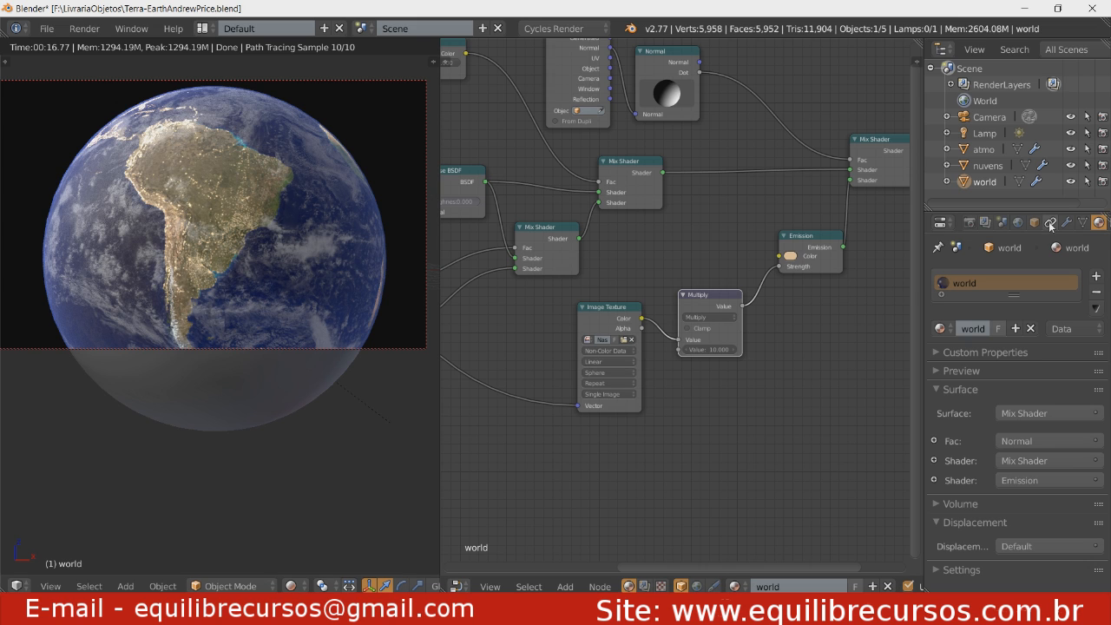
Turn off Ambient Occlusion in the World settings.
{"action": "left_click", "coordinate": [1018, 223]}
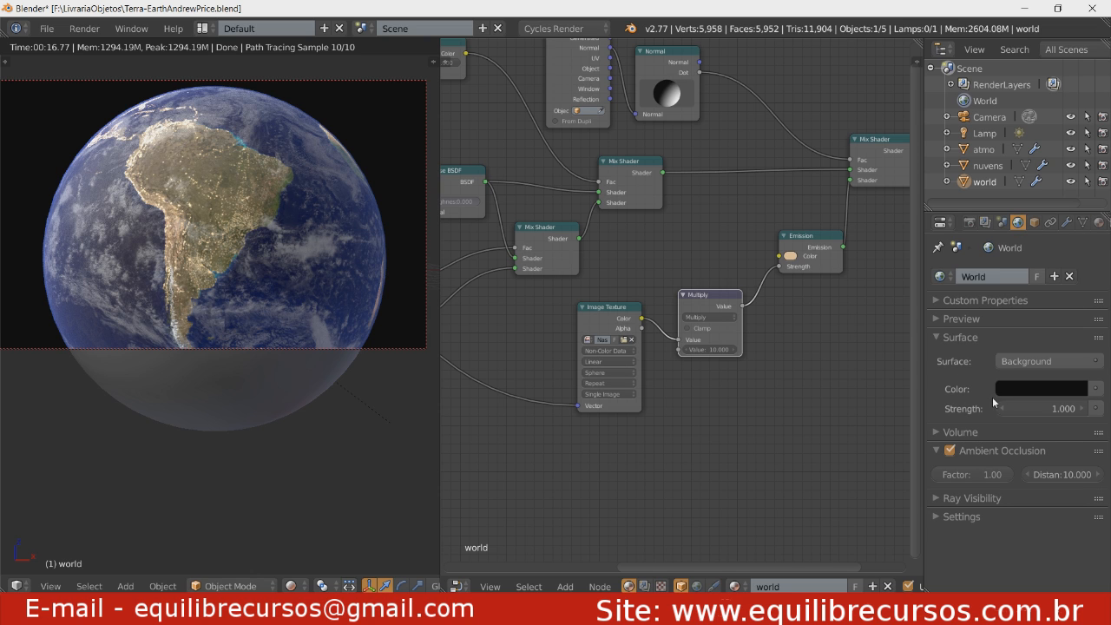
{"action": "left_click", "coordinate": [950, 450]}
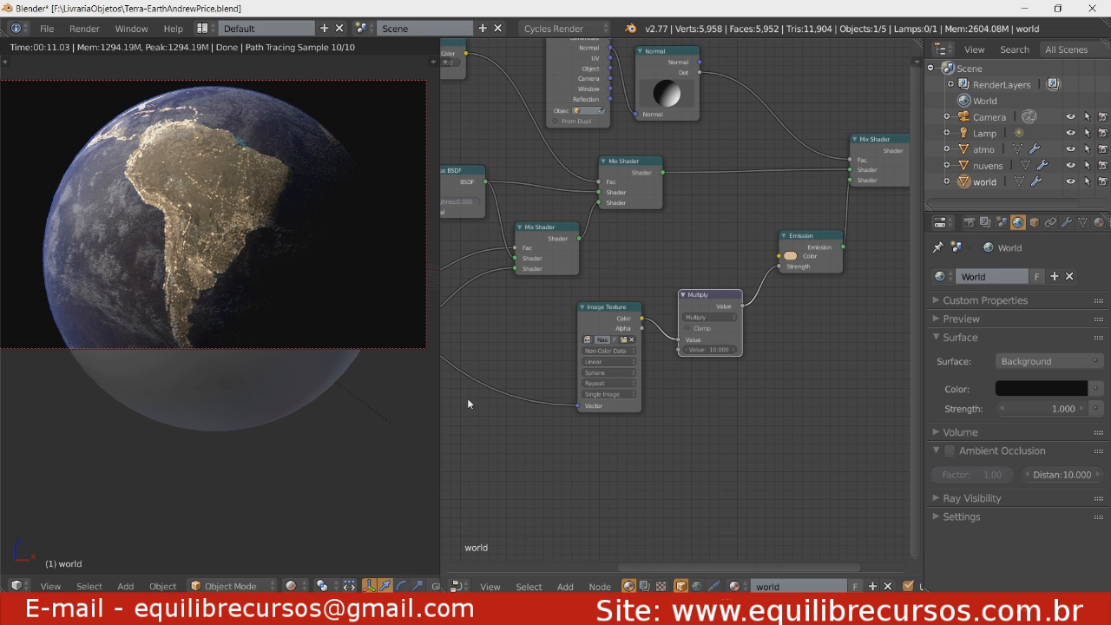
Rotate the Normal node's sphere in small increments to shift where the city lights blend in on the Earth's dark side.
{"action": "left_click_drag", "start_coordinate": [677, 99], "coordinate": [674, 96]}
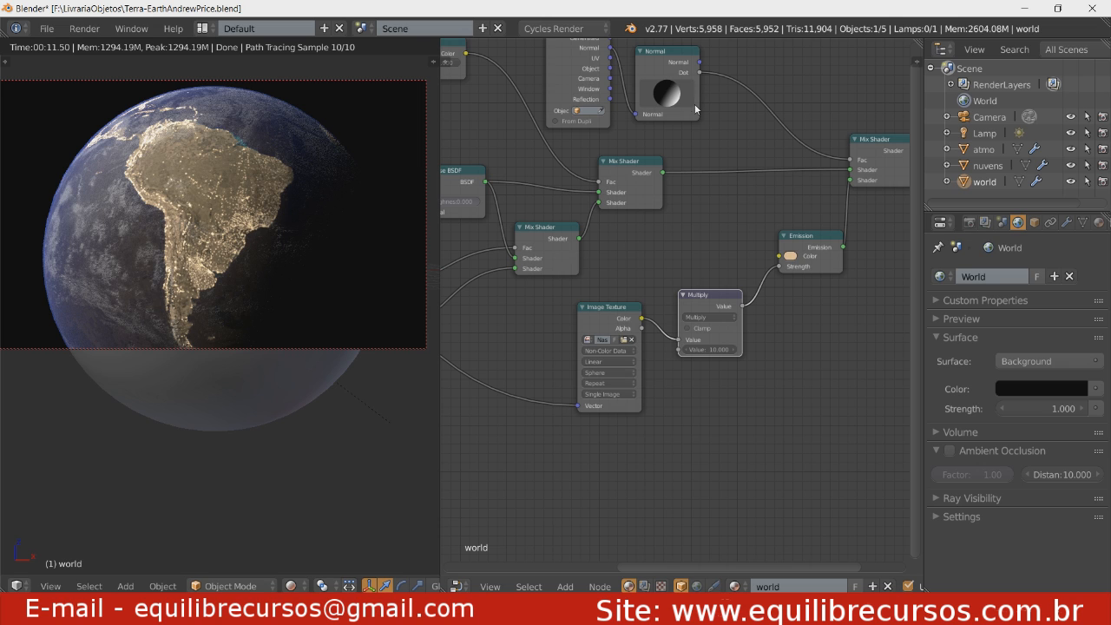
{"action": "left_click_drag", "start_coordinate": [679, 98], "coordinate": [674, 93]}
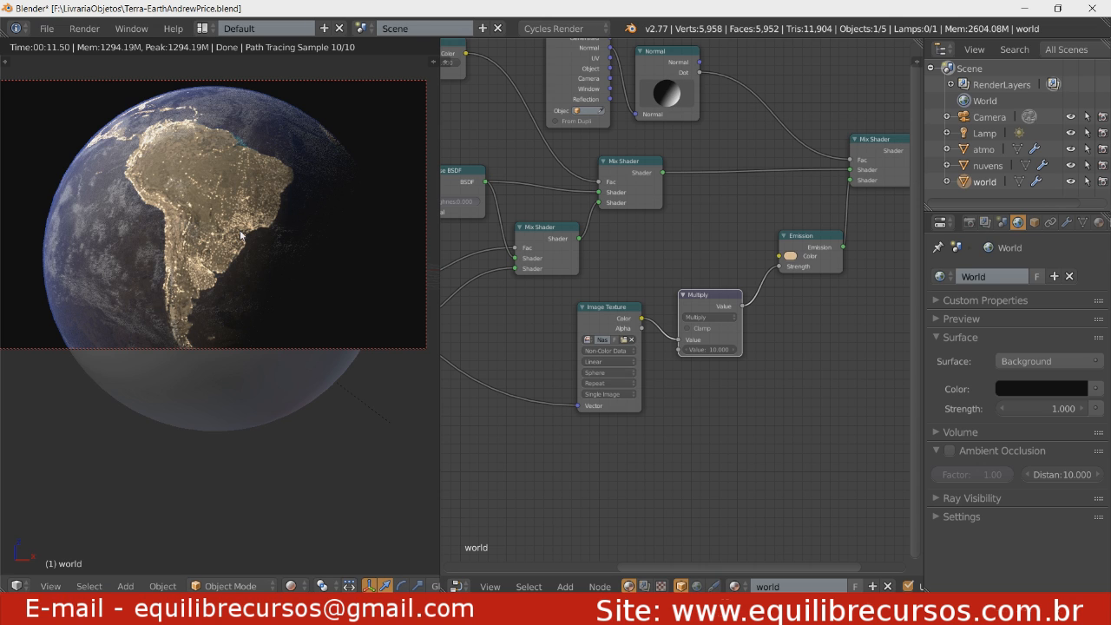
{"action": "left_click_drag", "start_coordinate": [686, 97], "coordinate": [674, 93]}
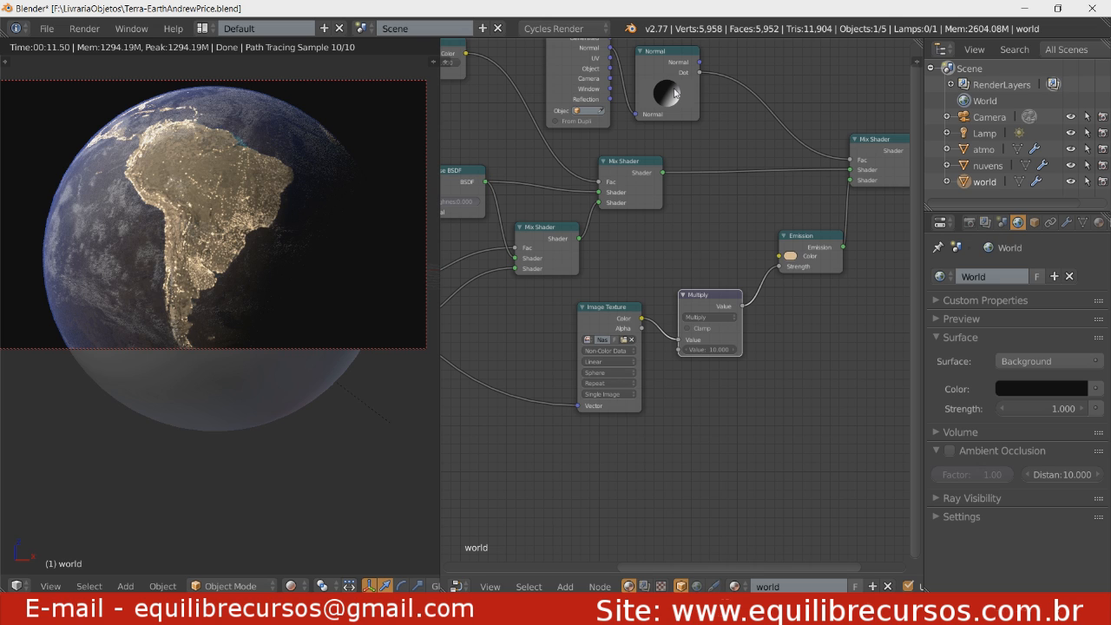
{"action": "left_click_drag", "start_coordinate": [676, 93], "coordinate": [673, 90]}
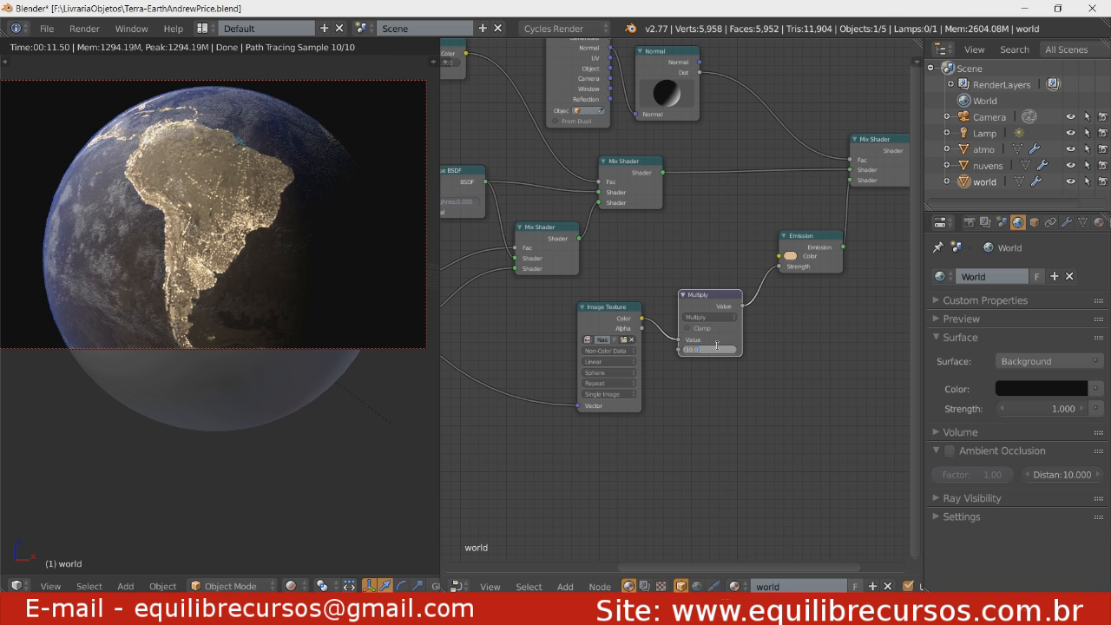
Set the second value of the Multiply node feeding the Emission strength to 5.
{"action": "left_click", "coordinate": [717, 347]}
{"action": "type", "text": "5"}
{"action": "key", "text": "Return"}
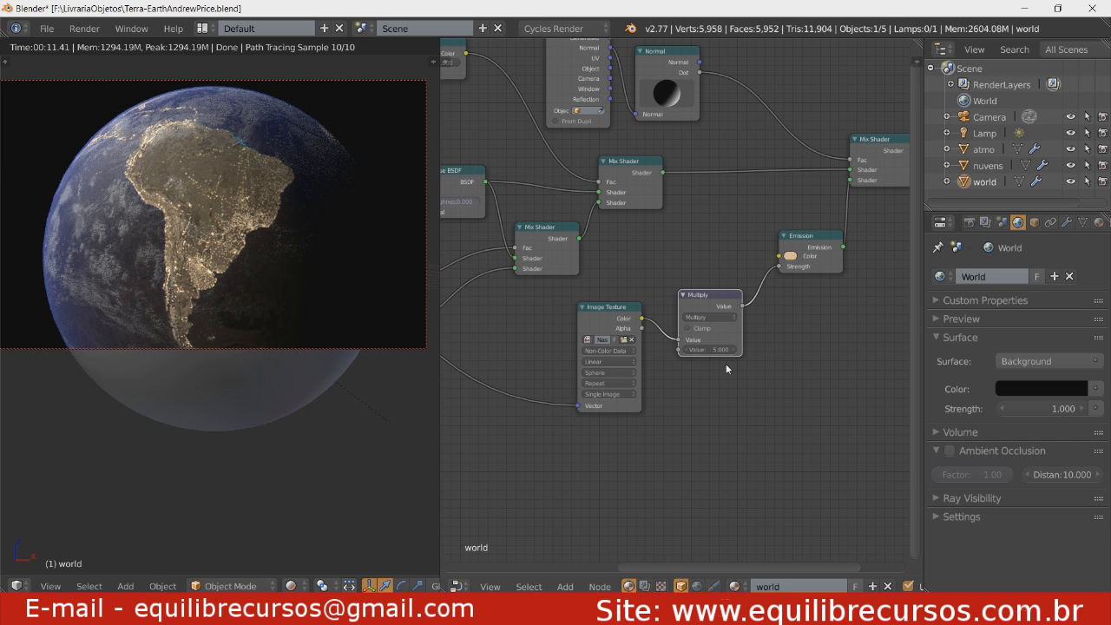
{"action": "middle_click_drag", "start_coordinate": [726, 364], "coordinate": [744, 330], "text": "ctrl"}
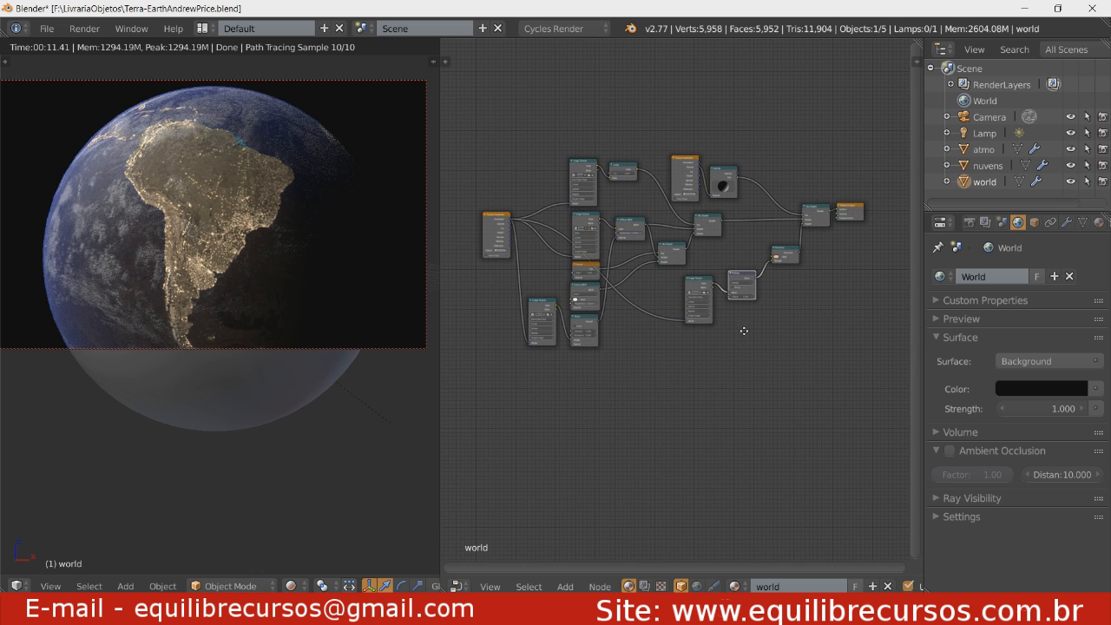